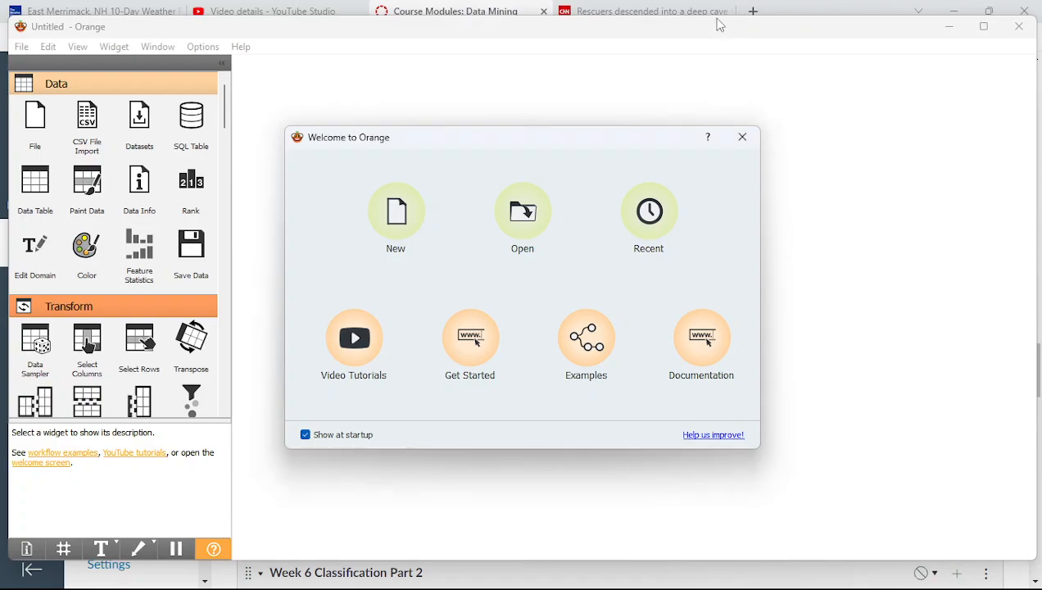
- Start a new workflow and add a CSV File Import widget to the canvas
click(404, 230)
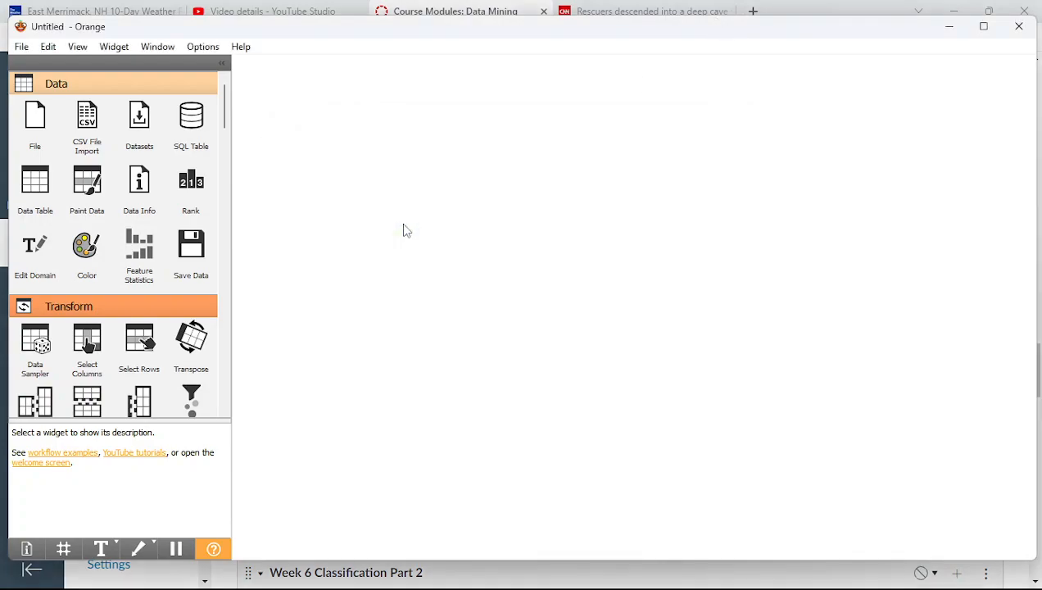
click(81, 127)
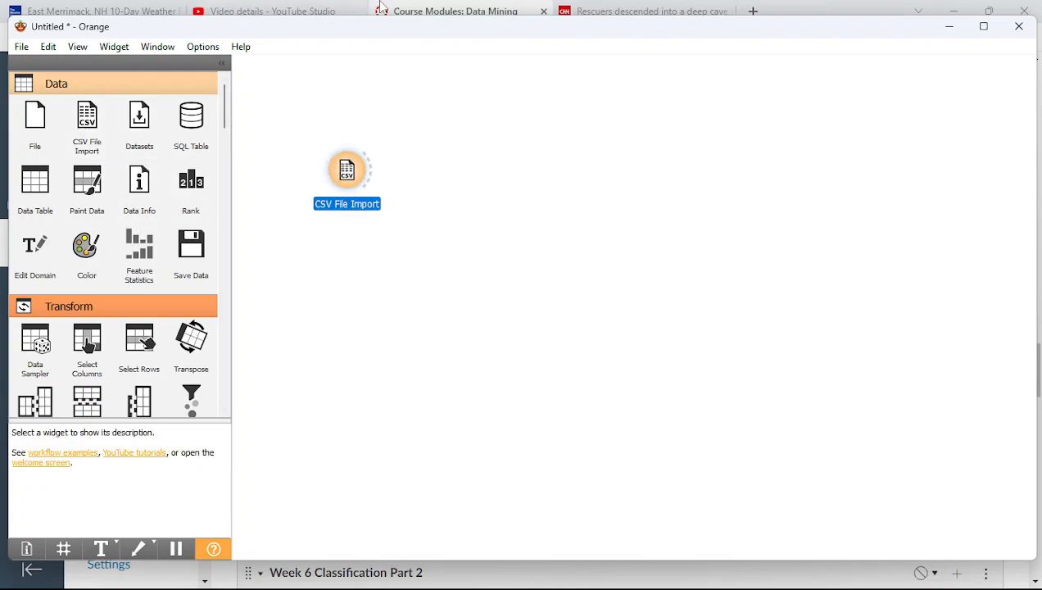
- Switch to the Canvas course modules page in the browser and examine the Week 4 Cluster Analysis items and their data files
click(420, 7)
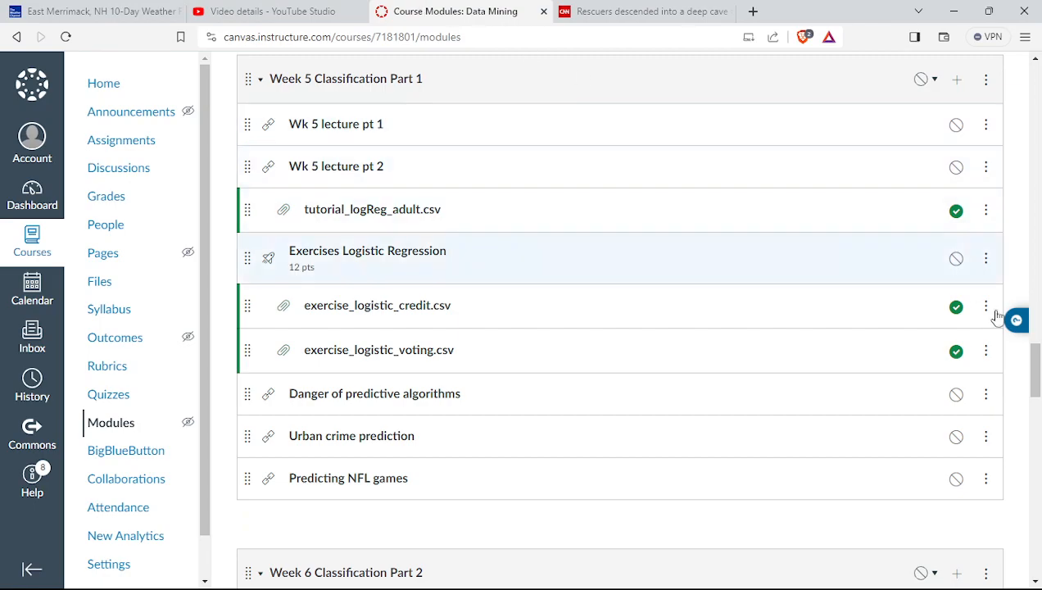
drag(1033, 371, 1025, 330)
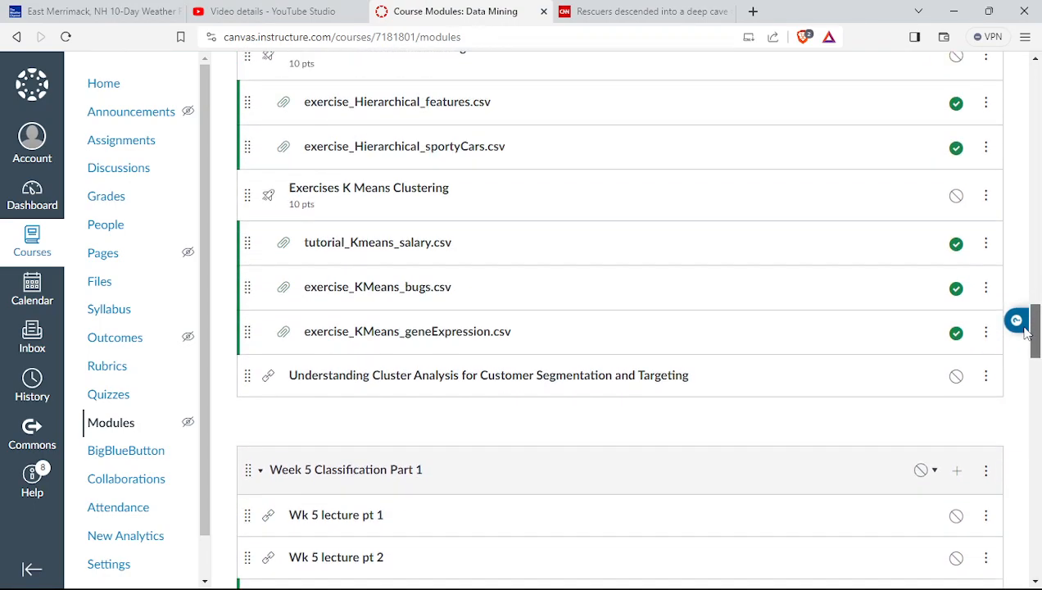
drag(1025, 330, 1028, 304)
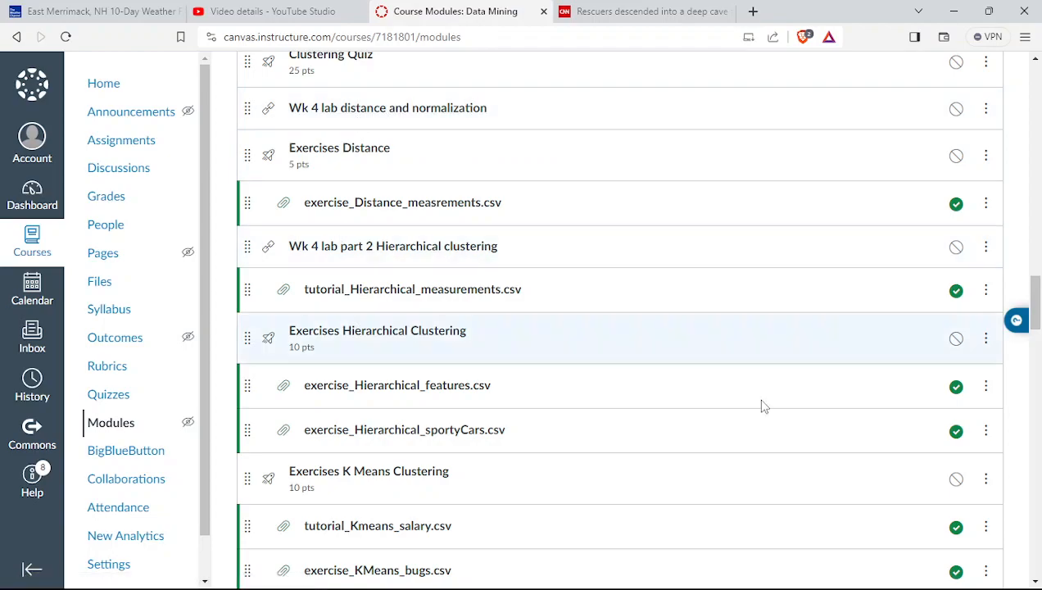
drag(1035, 287, 1037, 261)
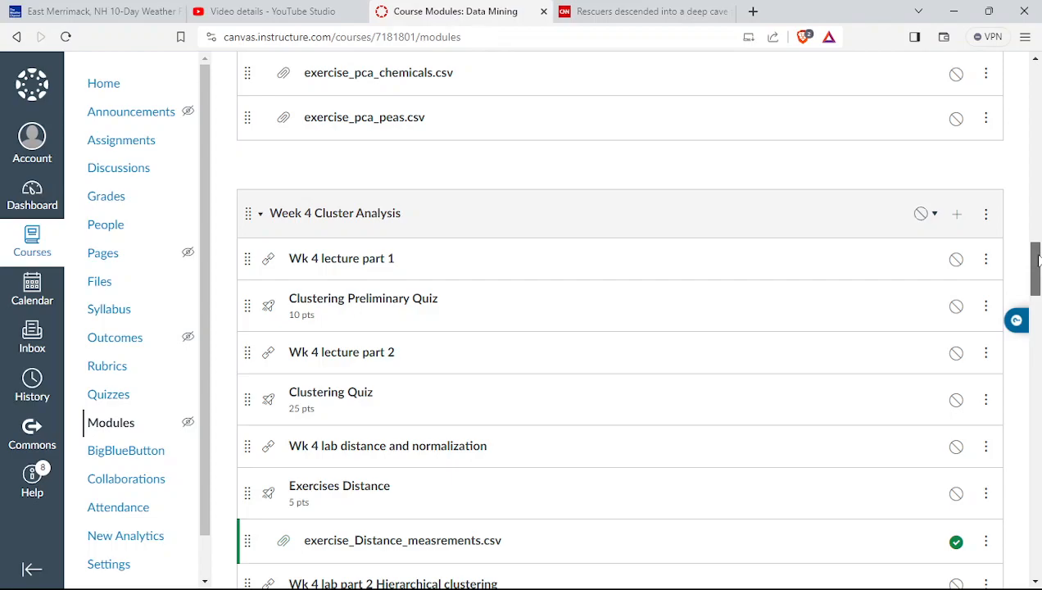
drag(1036, 260, 1033, 288)
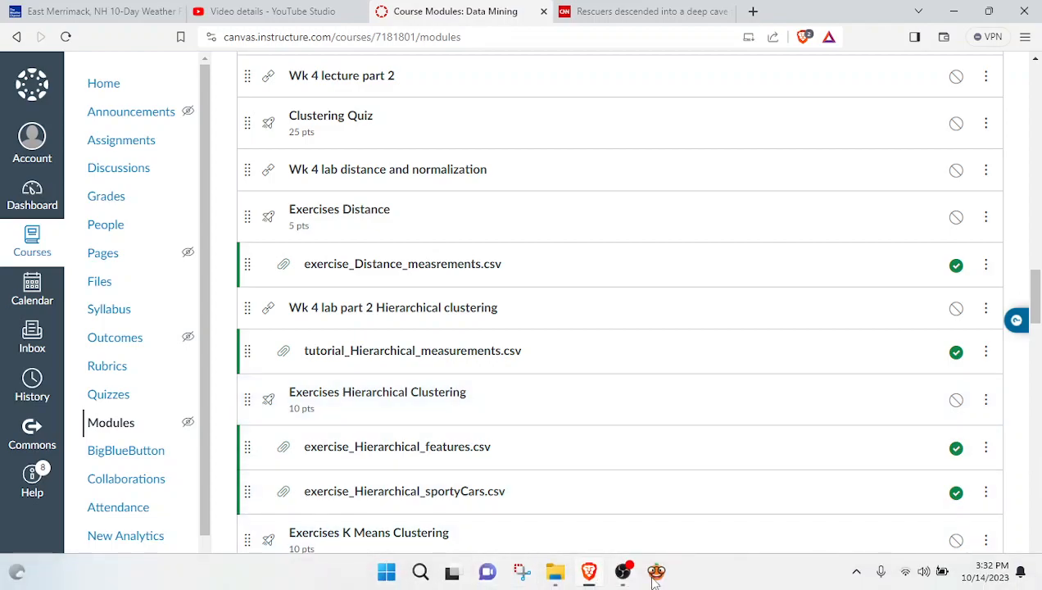
- Switch back to Orange and choose tutorial_Kmeans_salary from the Mod 6 production folder as the CSV File Import source
click(656, 572)
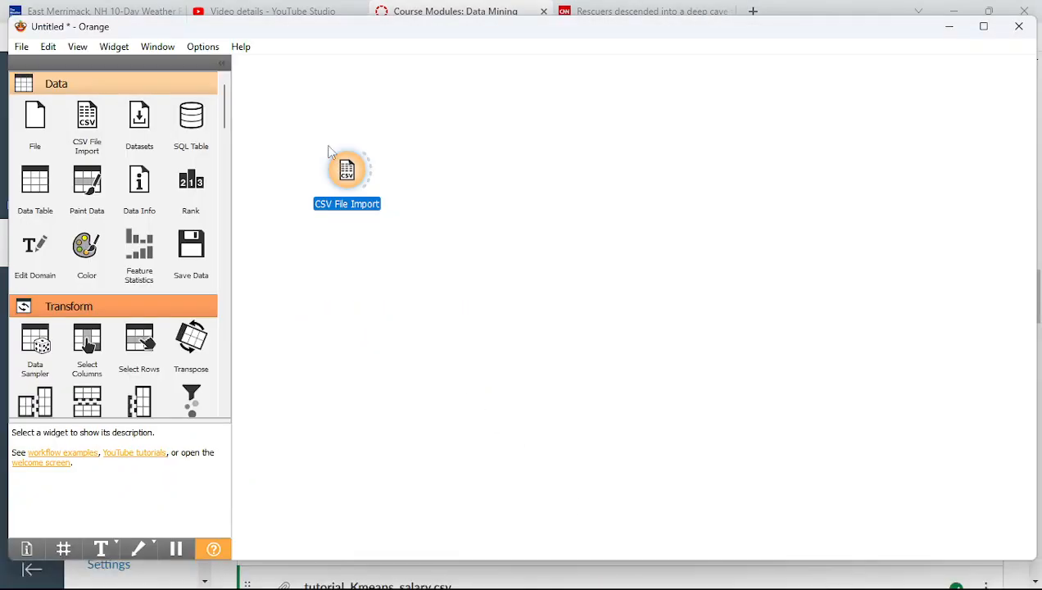
double_click(347, 173)
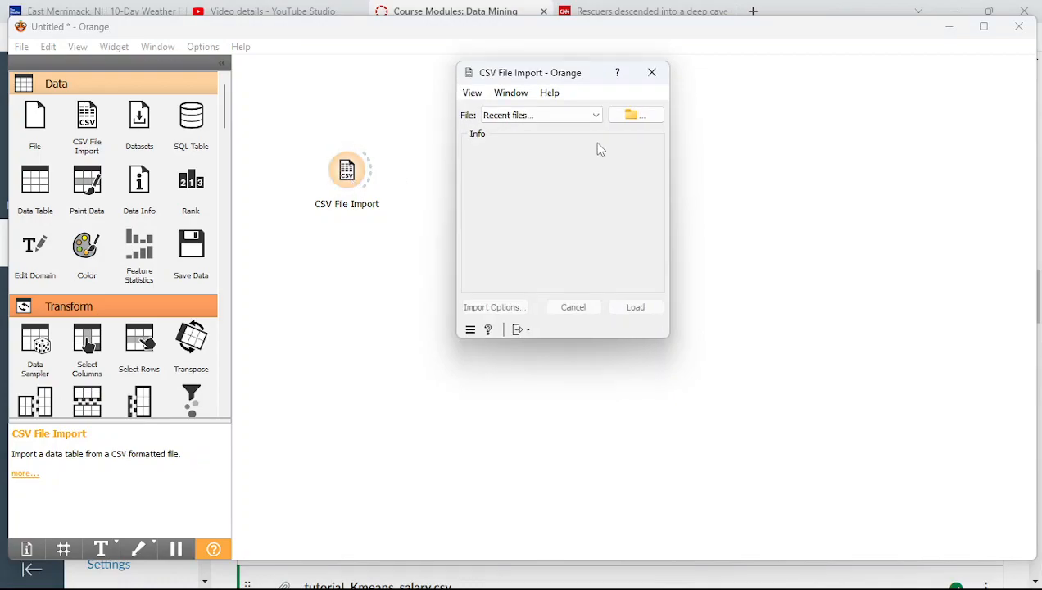
click(633, 116)
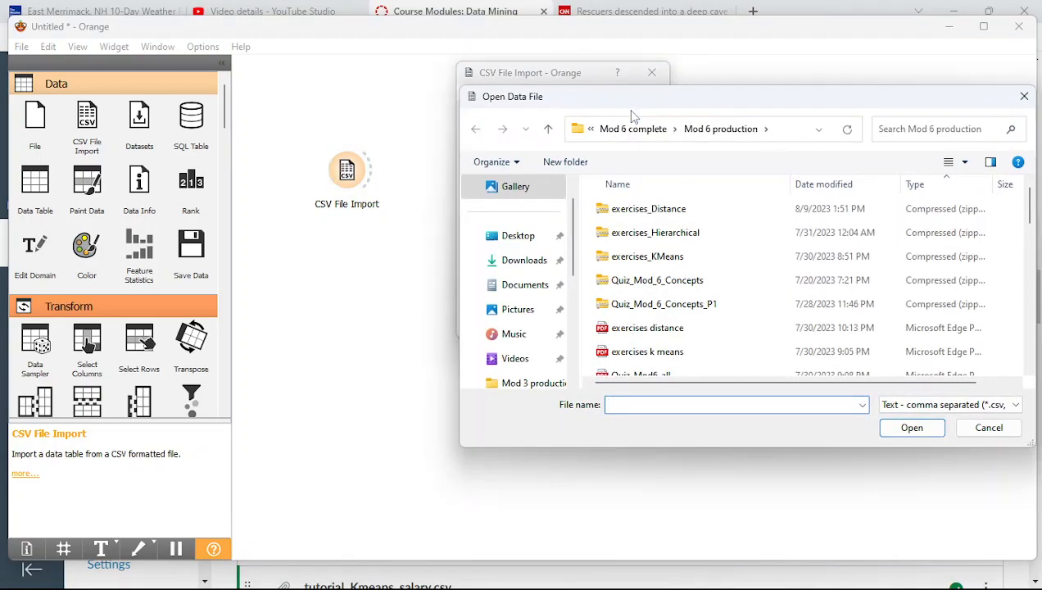
click(633, 128)
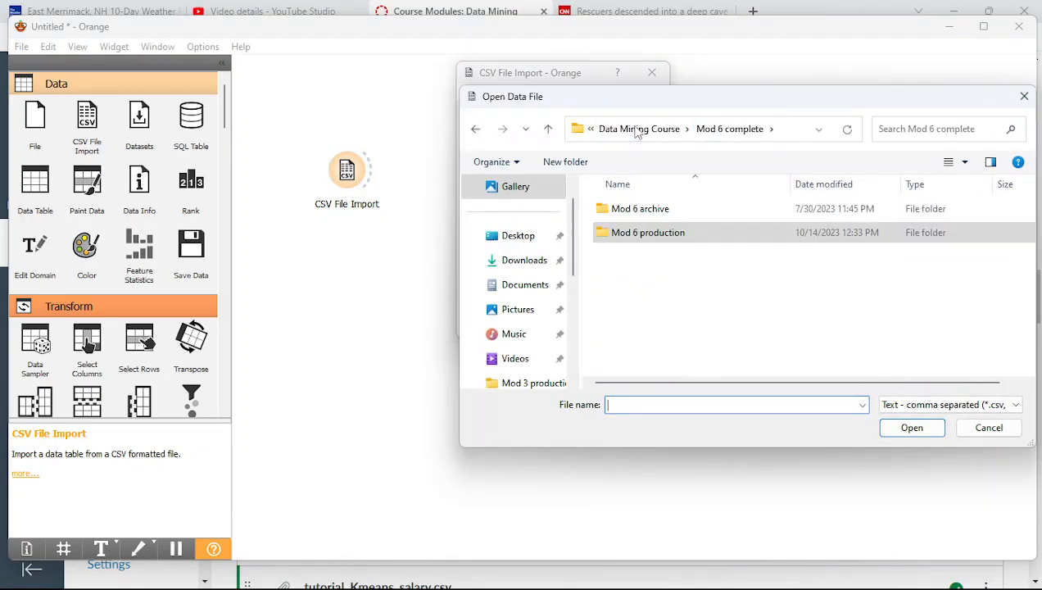
double_click(638, 232)
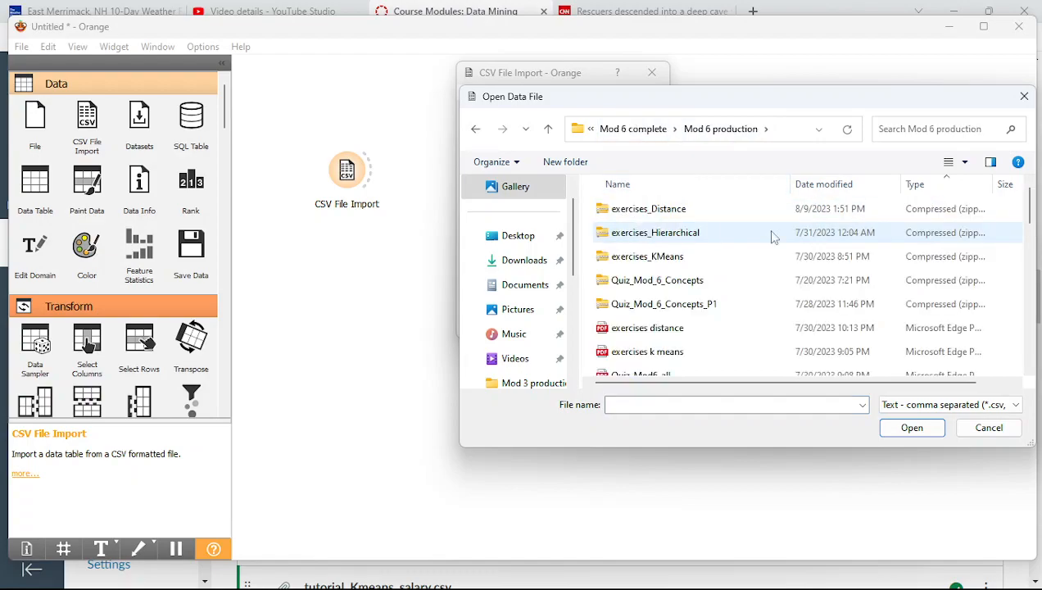
click(1029, 247)
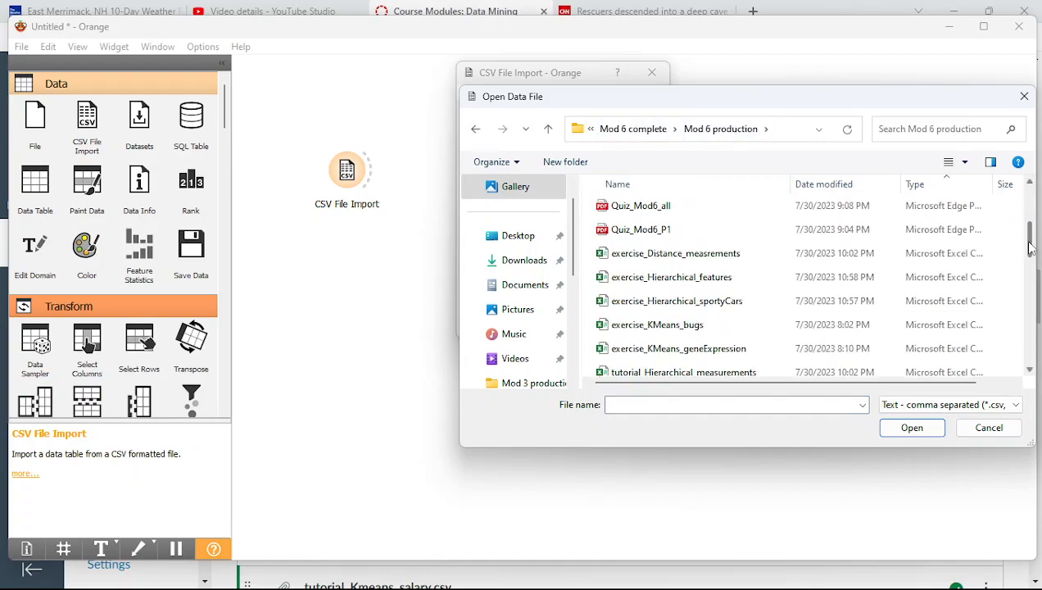
scroll(1030, 248, down, 1)
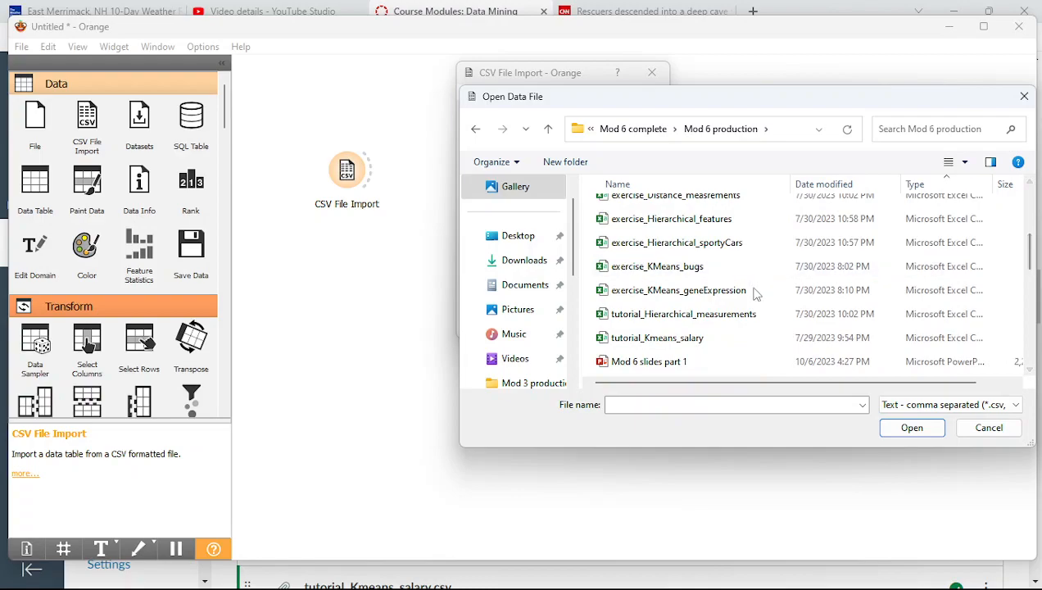
click(724, 336)
click(912, 426)
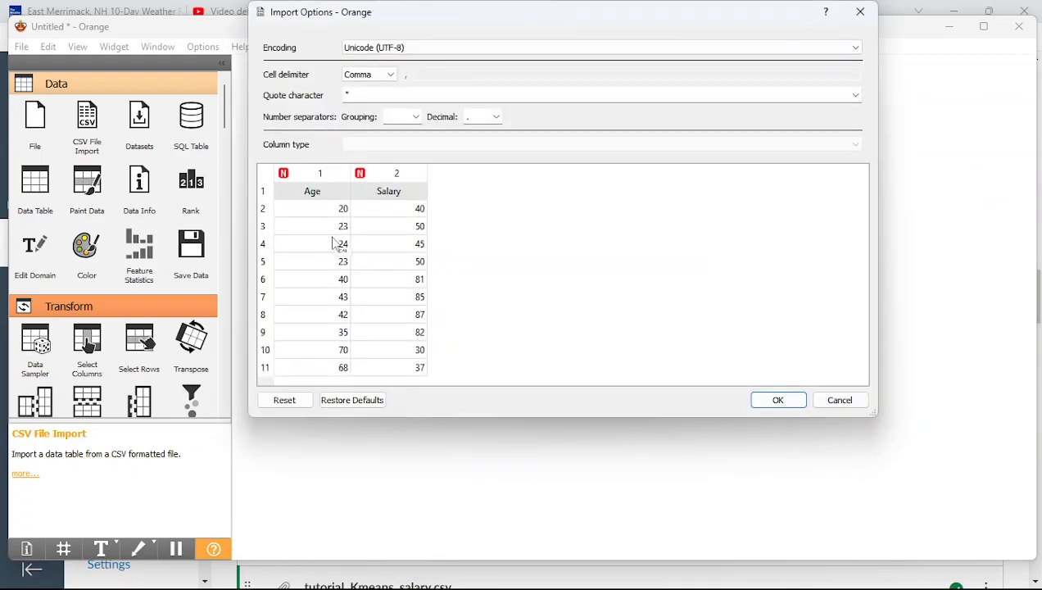
- Set the column type of Age and Salary to Numeric, accept the import options and close the CSV import window
drag(482, 18, 638, 111)
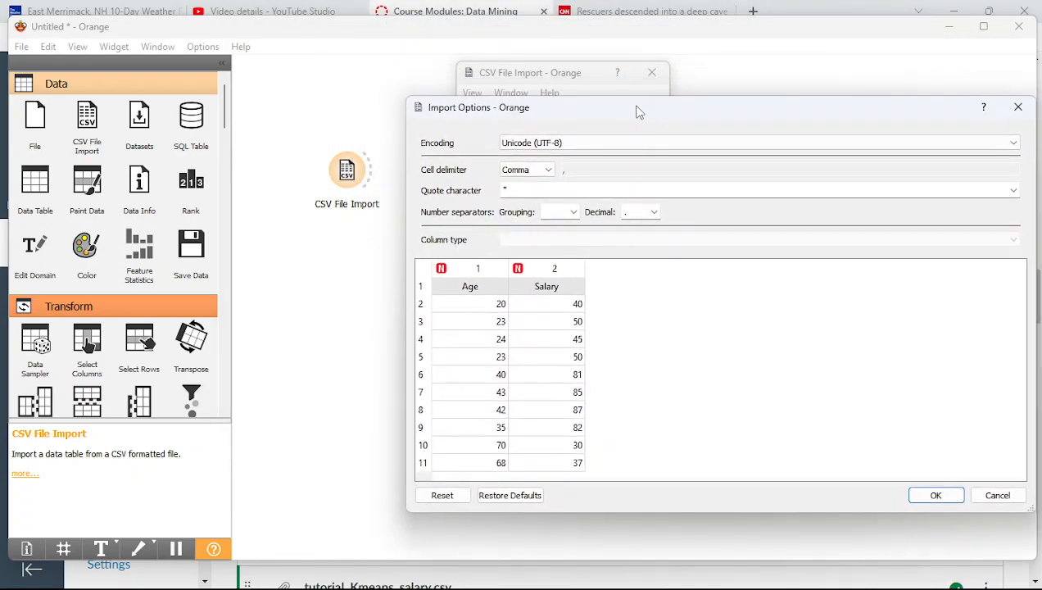
click(449, 277)
shift+click(534, 275)
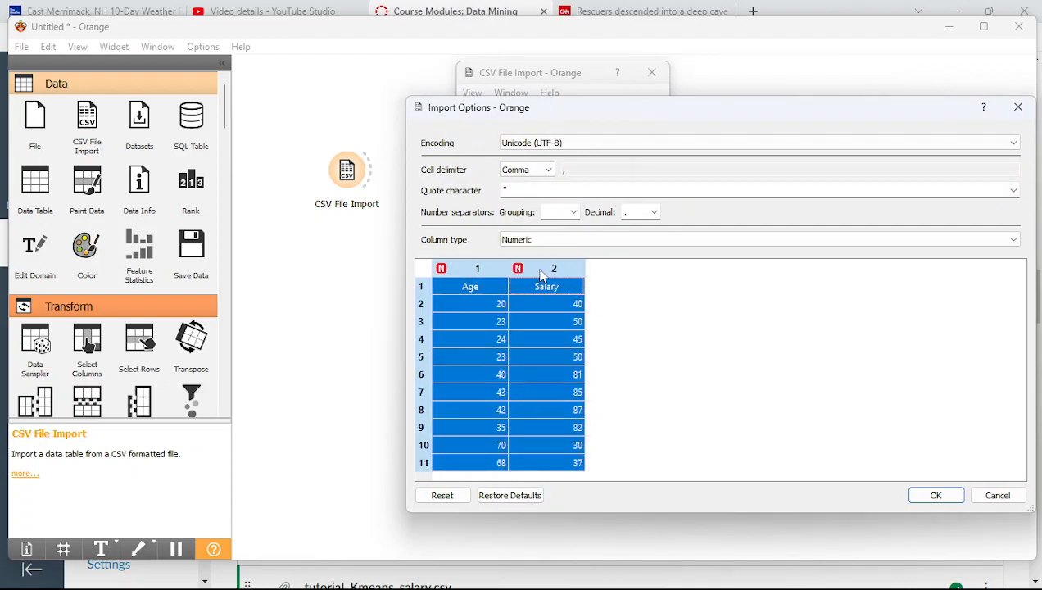
click(524, 242)
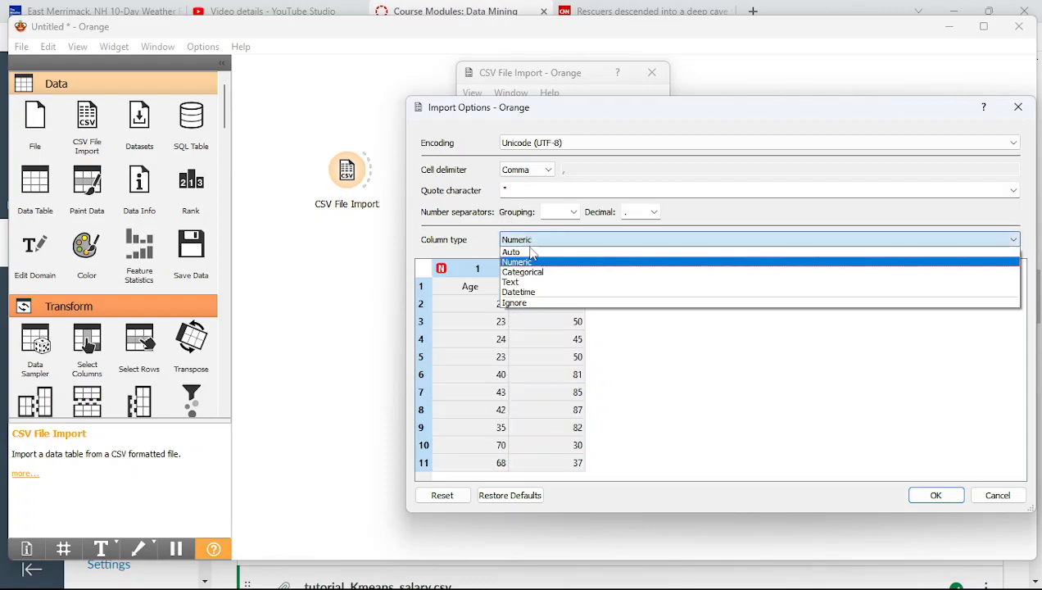
click(534, 262)
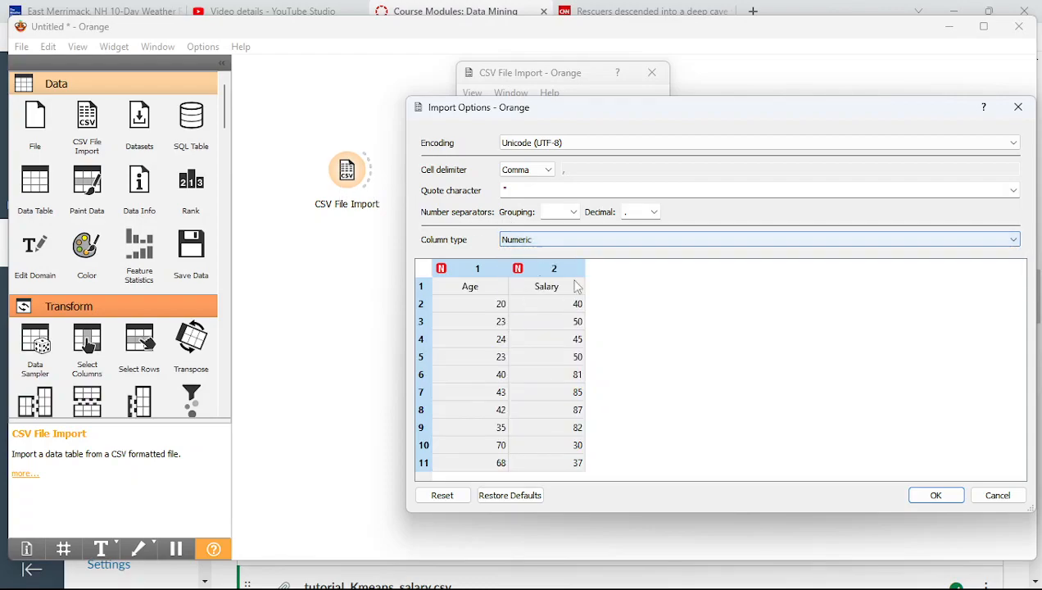
click(937, 497)
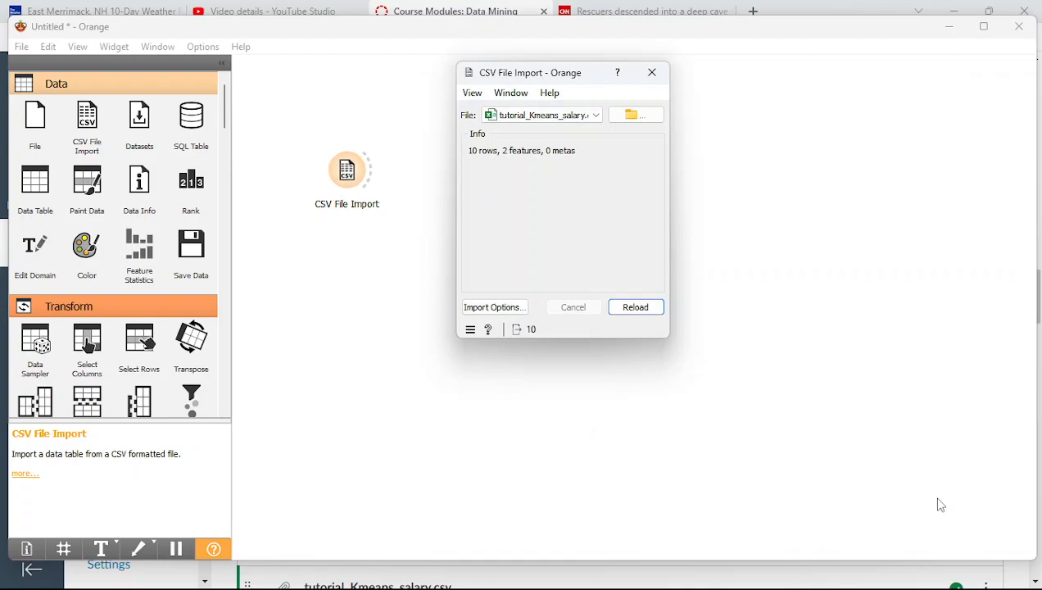
click(652, 73)
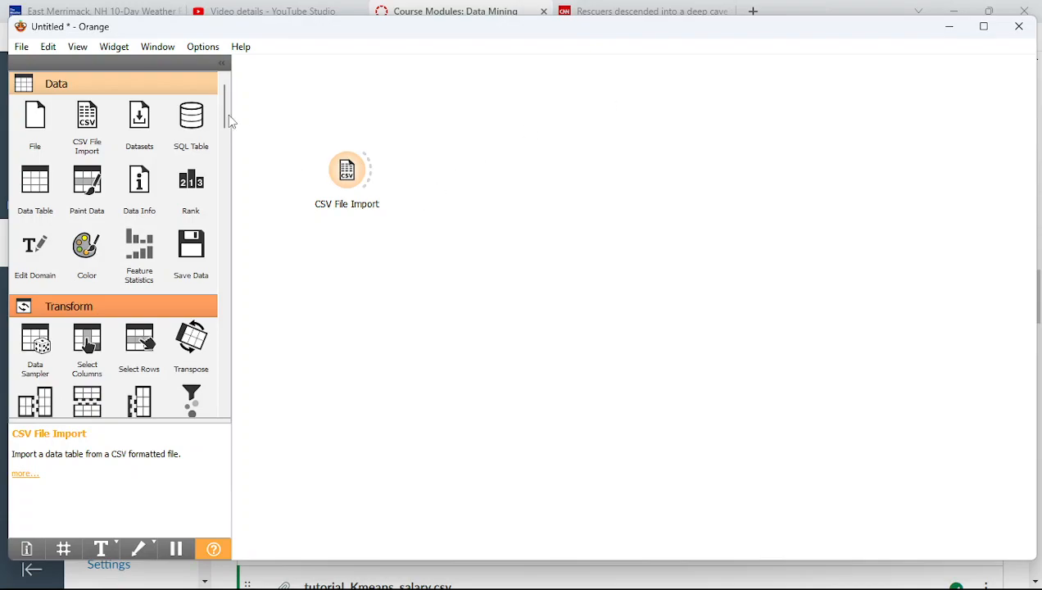
- Add a Preprocess widget linked to CSV File Import and apply Normalize Features with Standardize to μ=0, σ²=1
scroll(229, 149, down, 5)
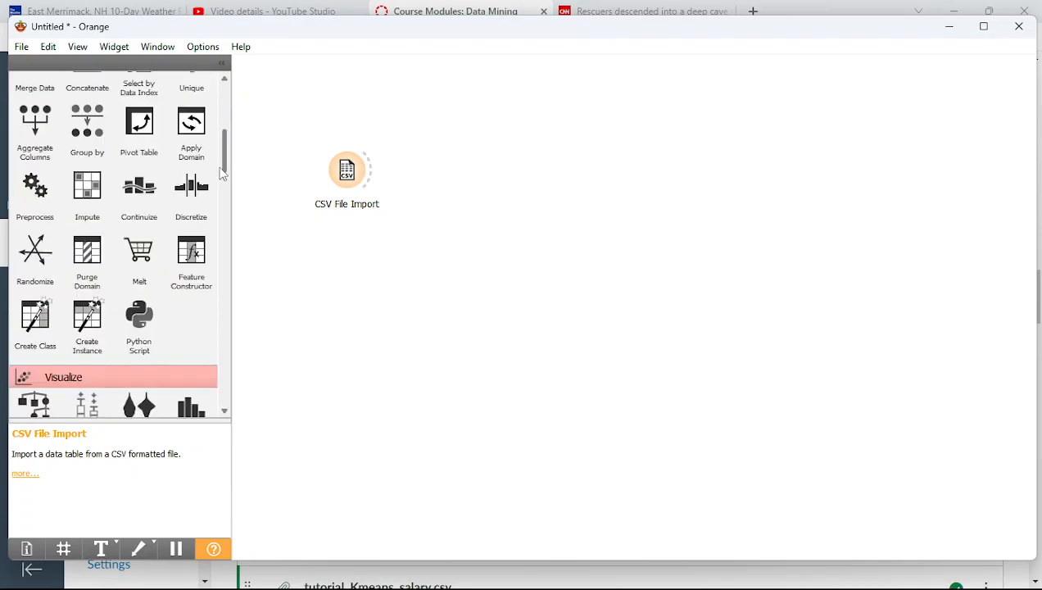
drag(35, 187, 424, 181)
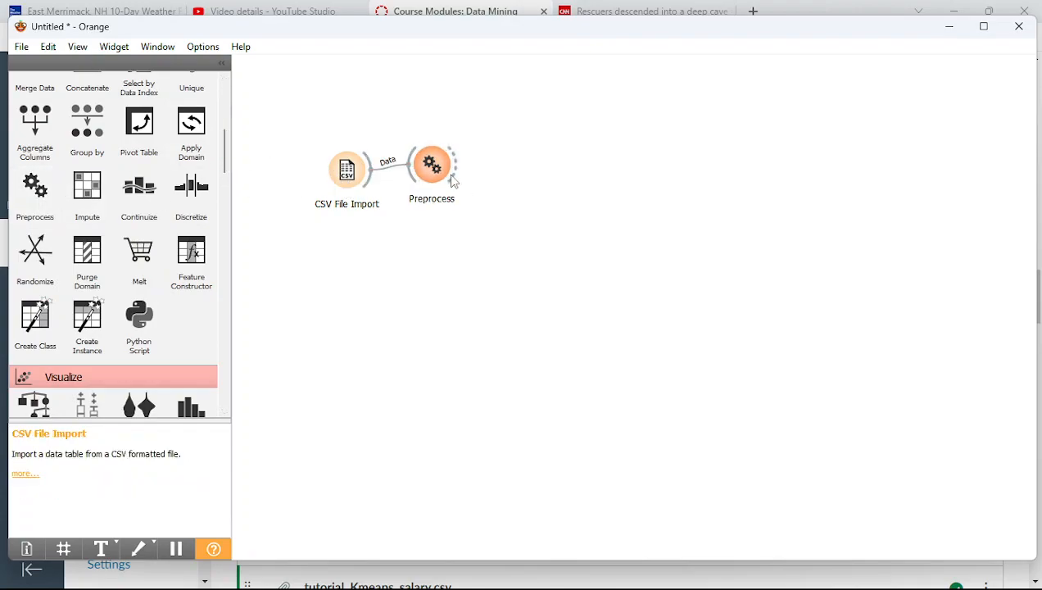
double_click(431, 170)
click(394, 266)
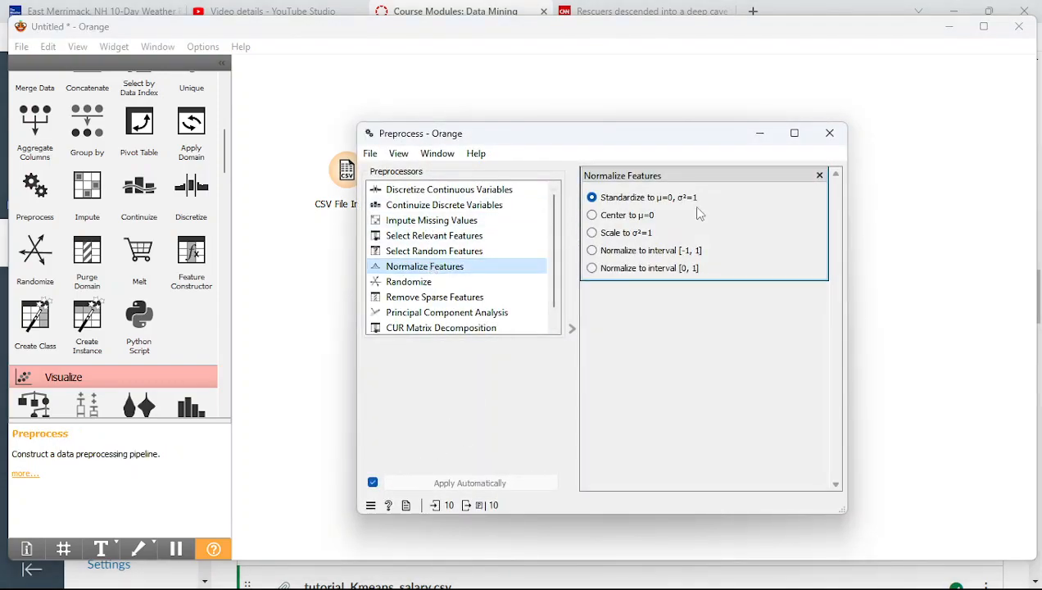
click(828, 133)
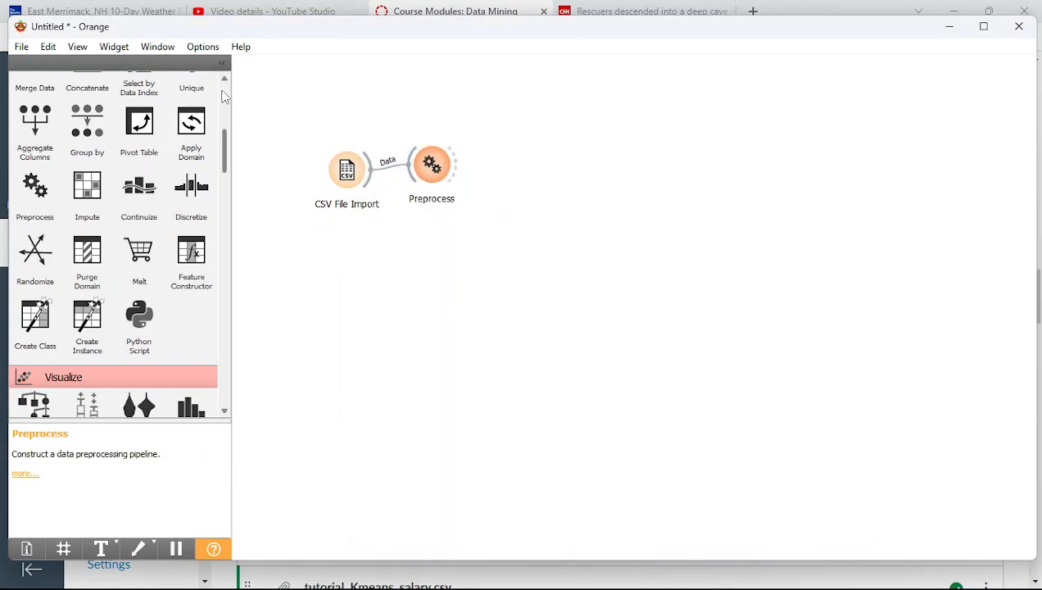
- Add a Data Table widget linked to the Preprocess output and view the normalized Age and Salary values
scroll(115, 245, up, 5)
drag(35, 184, 535, 94)
drag(459, 166, 531, 98)
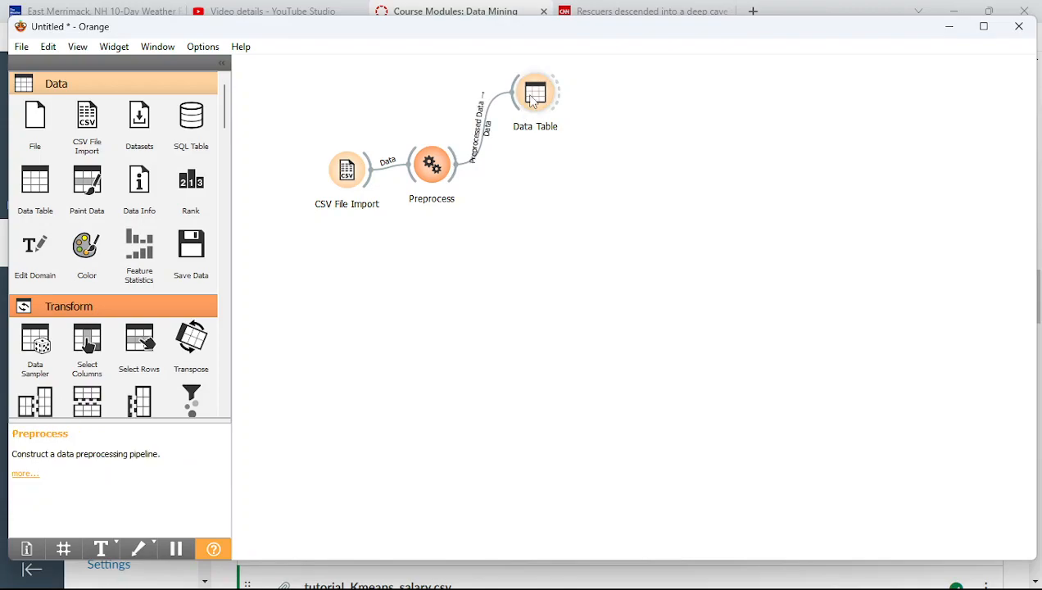
double_click(530, 98)
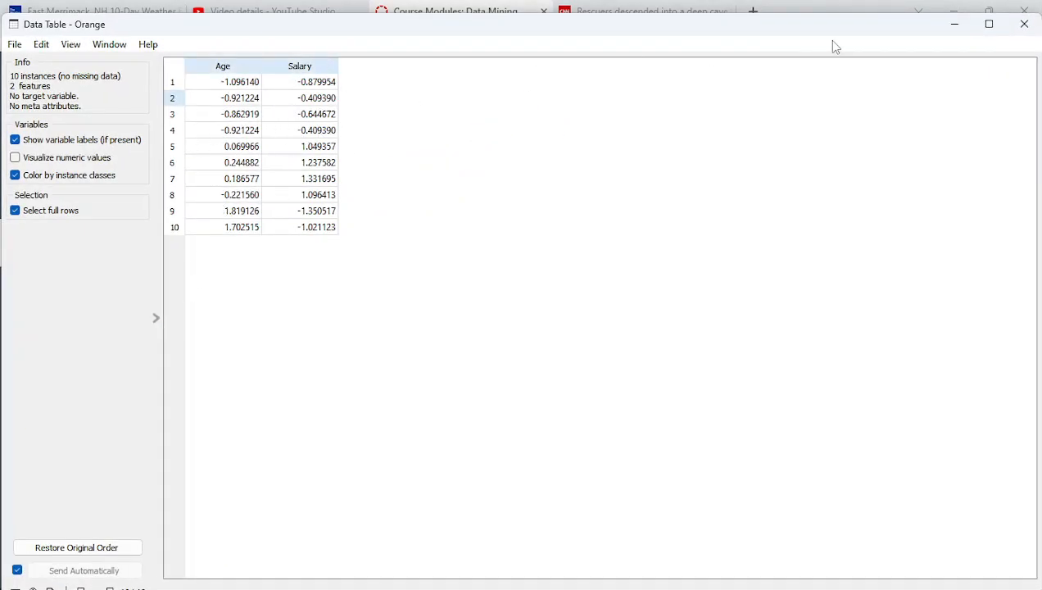
click(1023, 25)
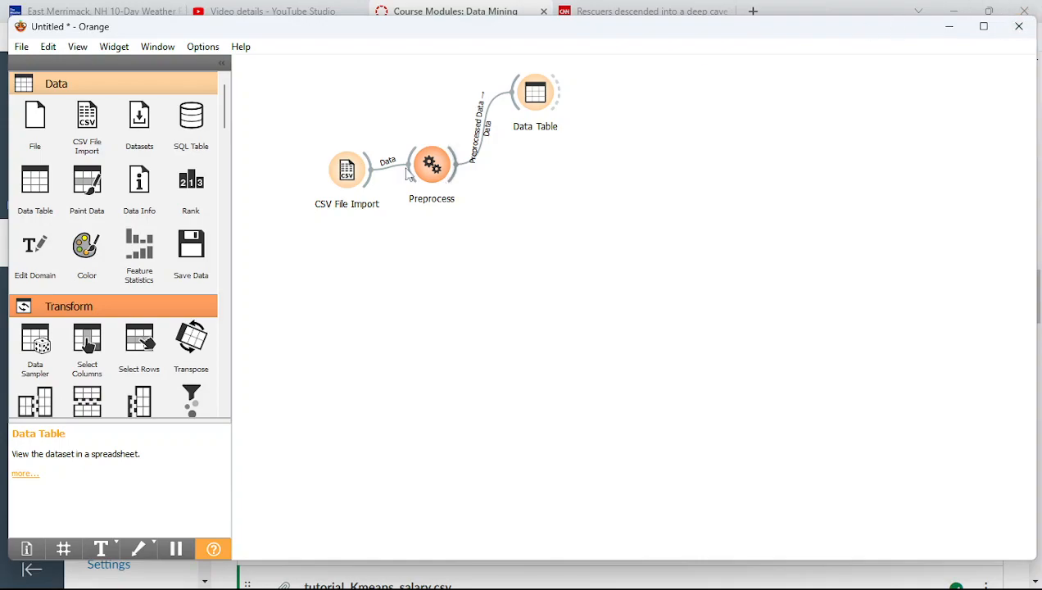
- Place a single k-Means widget from the Unsupervised category on the canvas below the Data Table widget
scroll(216, 185, down, 5)
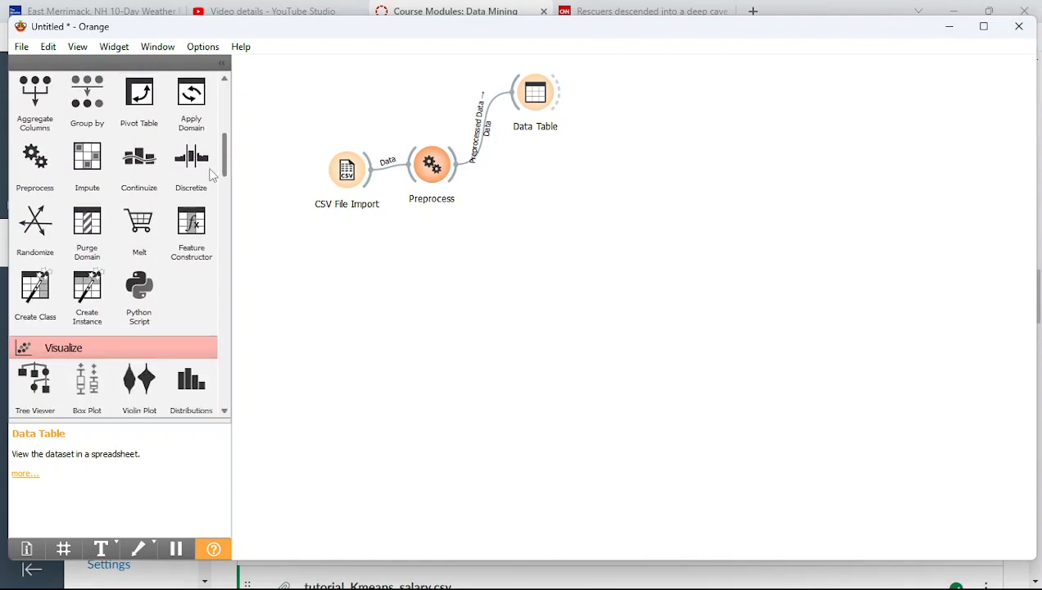
scroll(217, 185, down, 5)
scroll(208, 237, down, 5)
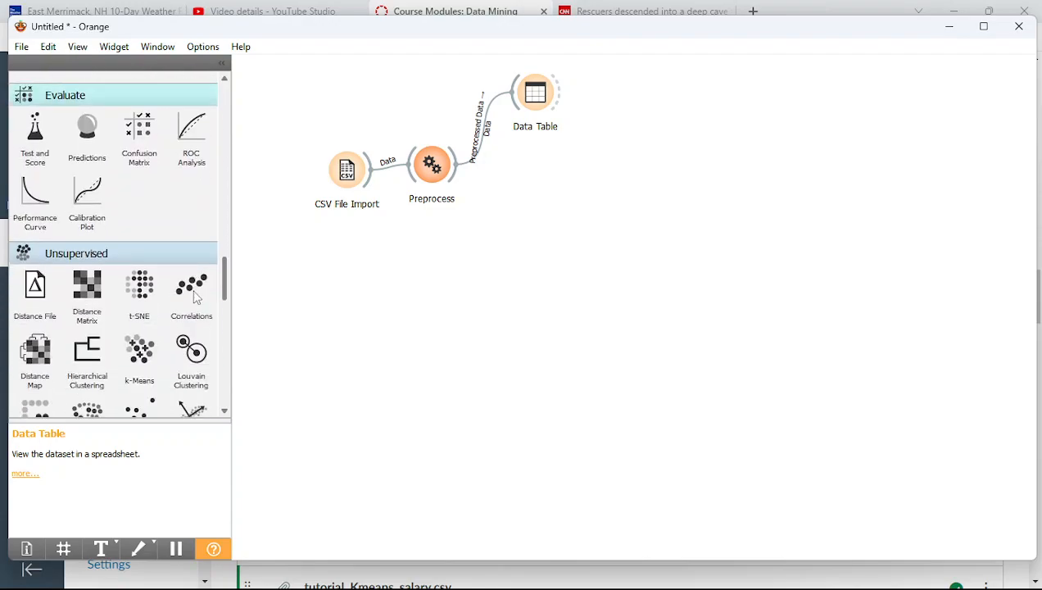
scroll(193, 304, down, 3)
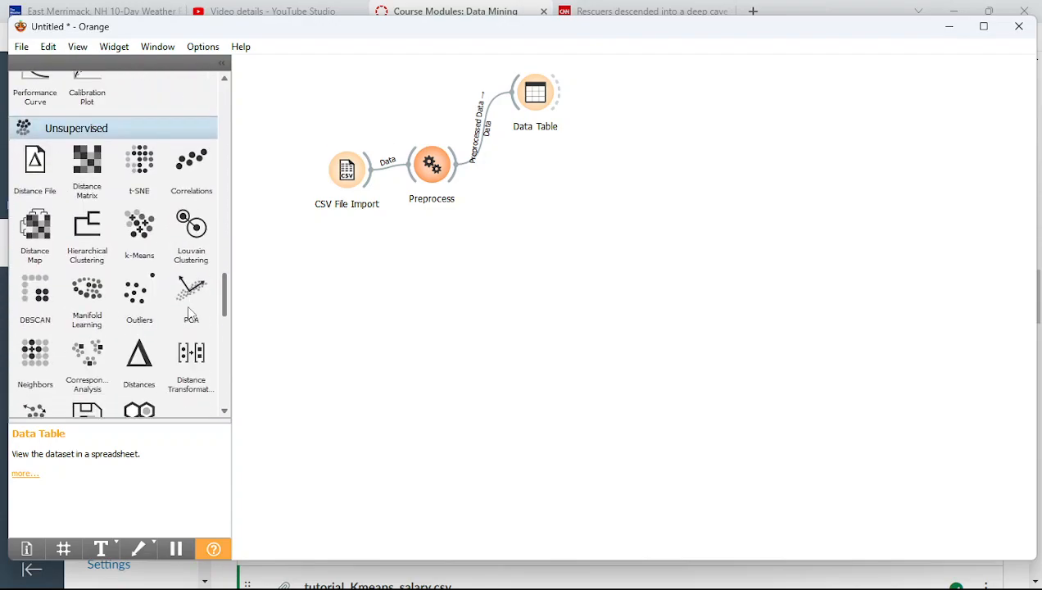
click(138, 237)
drag(137, 238, 529, 206)
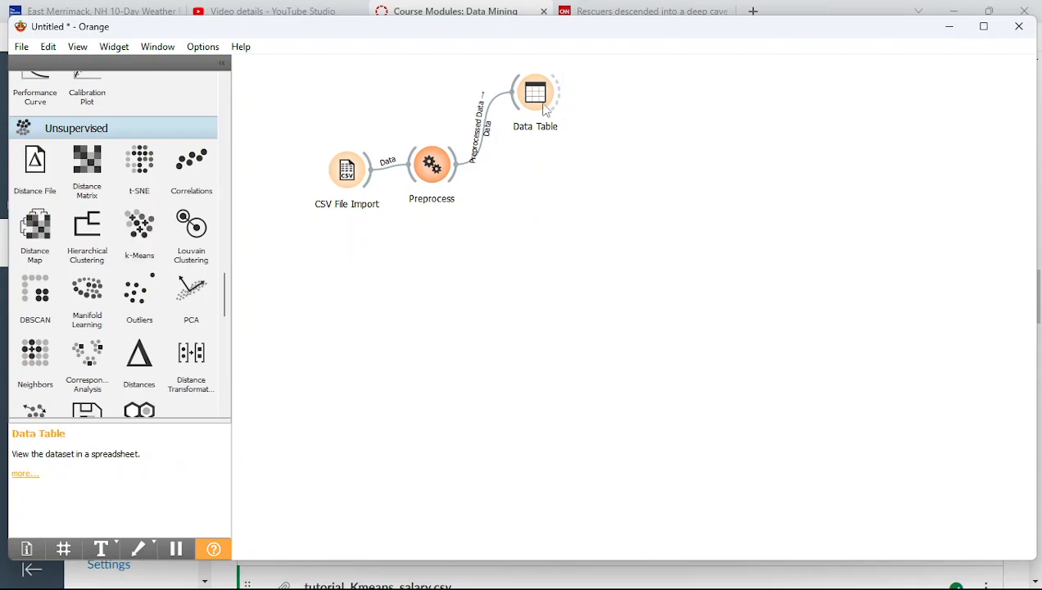
click(134, 240)
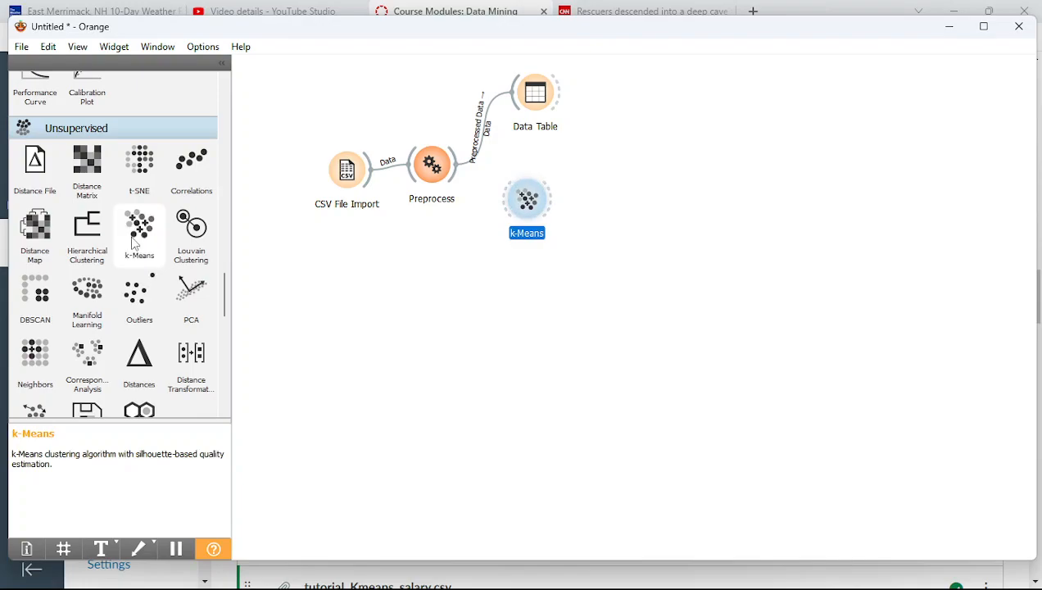
click(133, 240)
key(Delete)
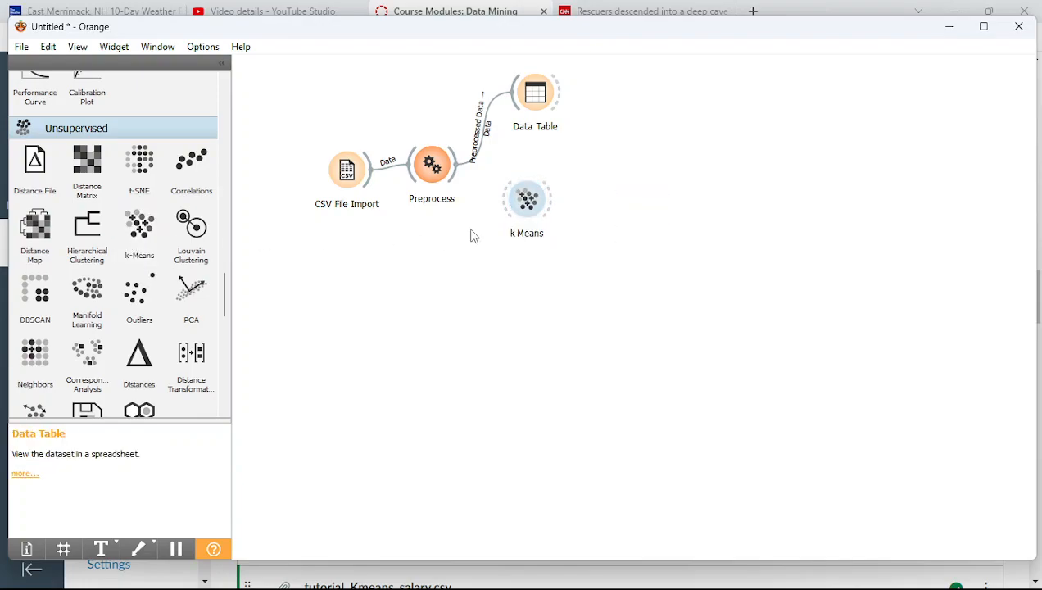
drag(524, 211, 542, 205)
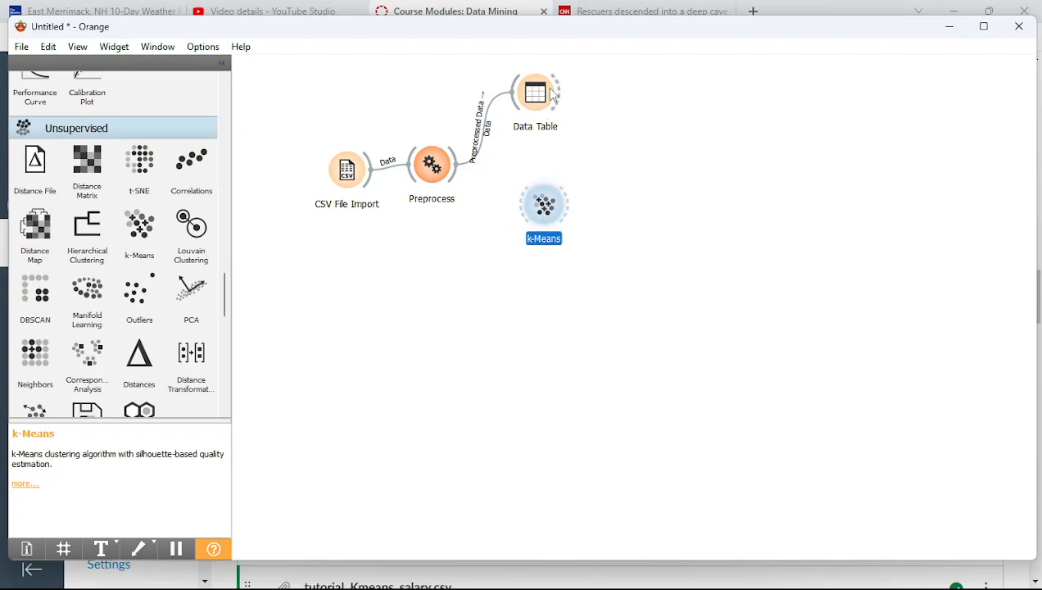
- Link the Preprocess output to the k-Means widget and open the k-Means settings
drag(455, 171, 543, 209)
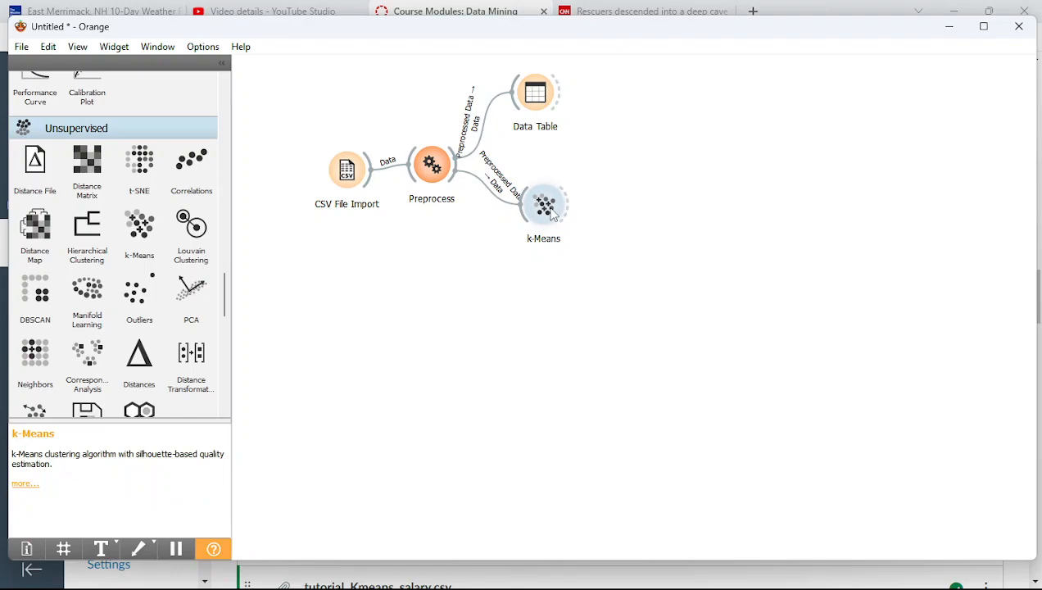
click(551, 213)
double_click(551, 213)
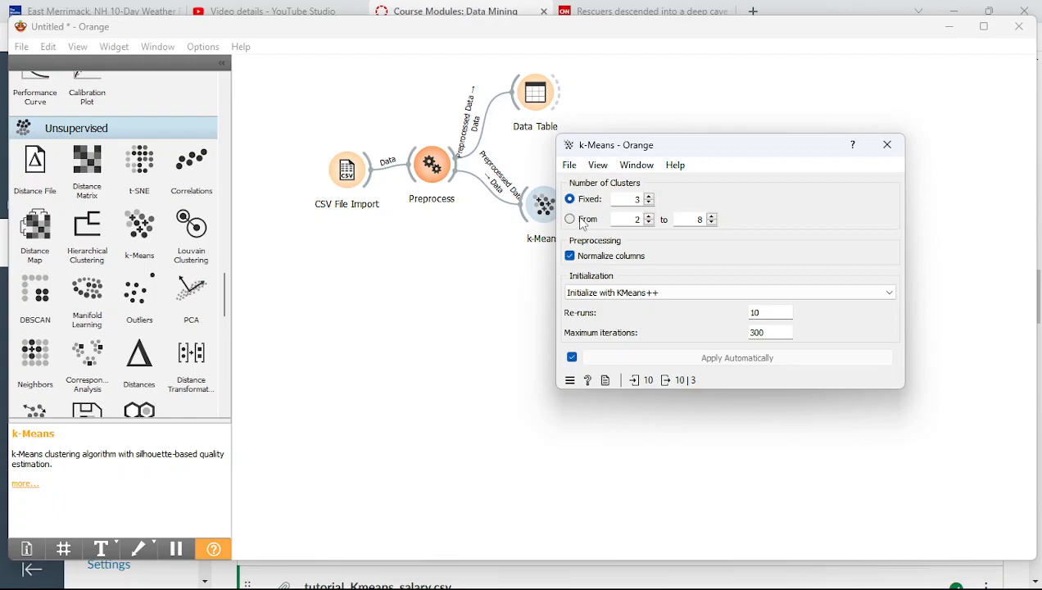
- Compare the silhouette scores for 2 to 8 clusters with column normalization on, and close the k-Means settings
click(571, 256)
click(571, 256)
click(570, 220)
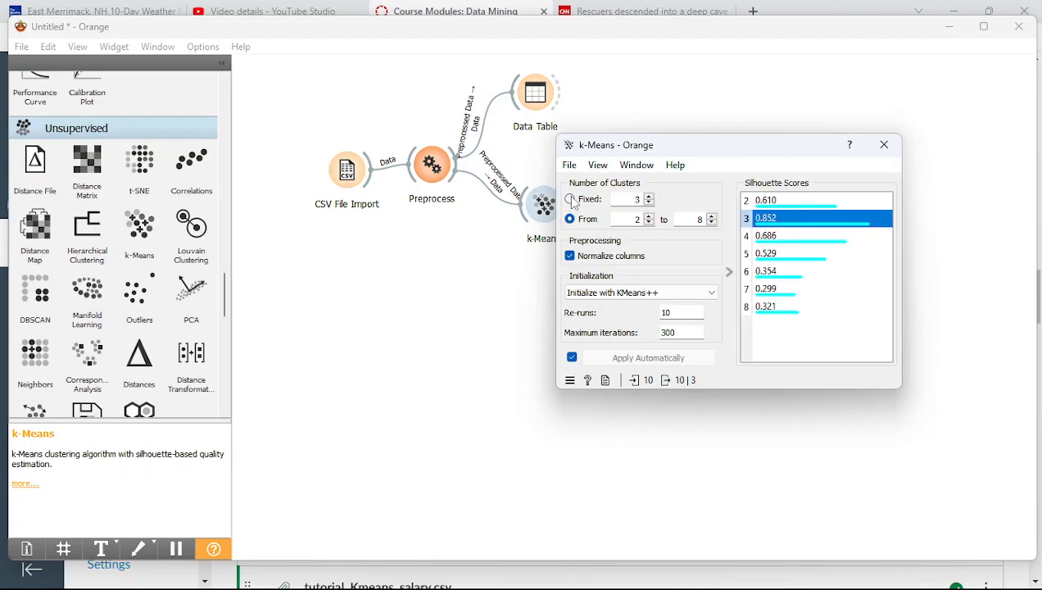
drag(669, 151, 419, 294)
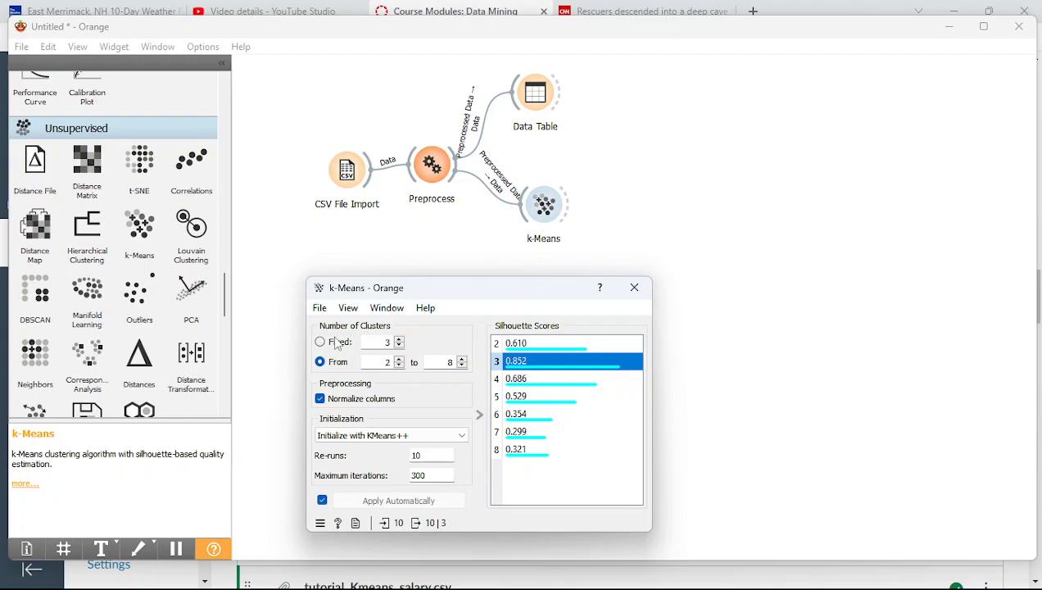
click(635, 288)
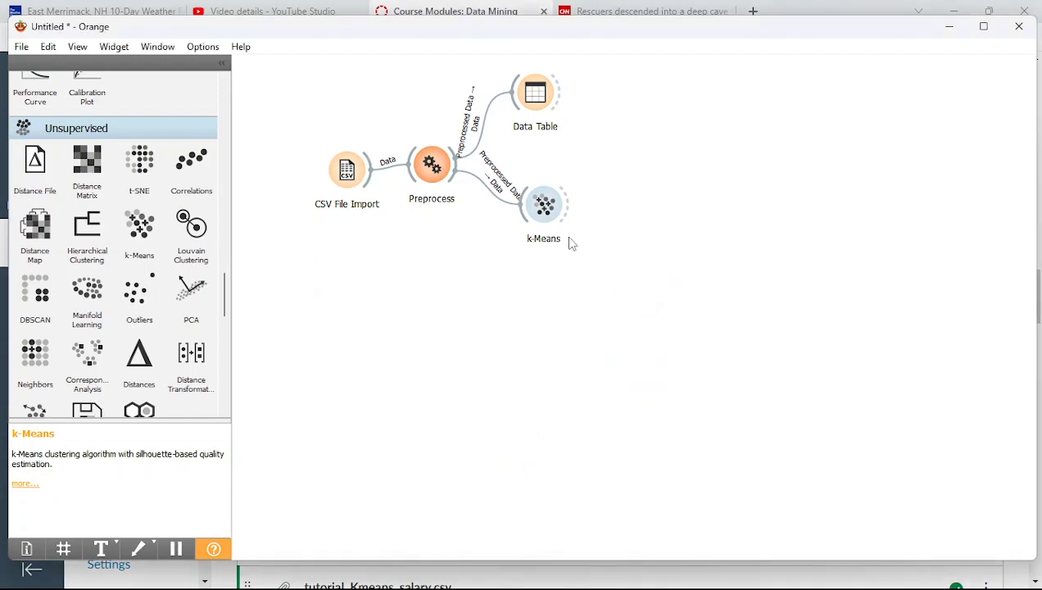
- Set k-Means to a fixed number of 3 clusters and close its settings
double_click(547, 210)
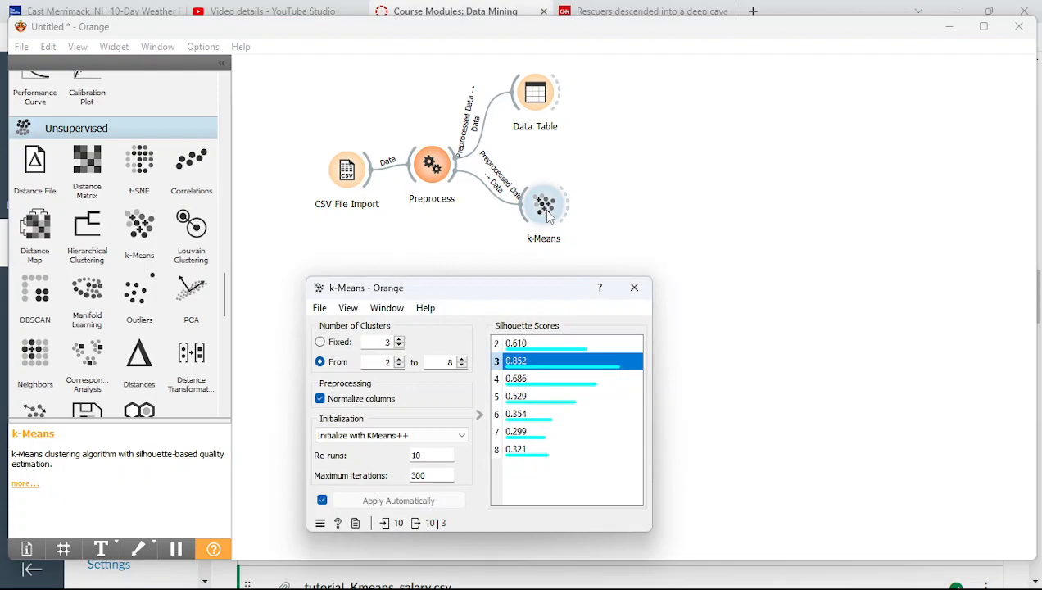
click(324, 344)
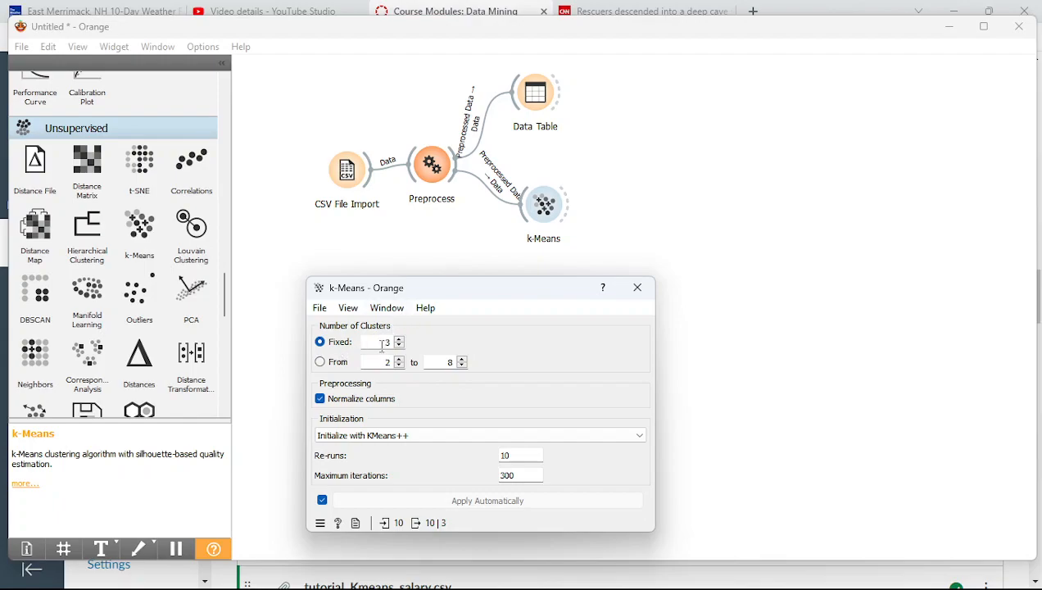
click(320, 361)
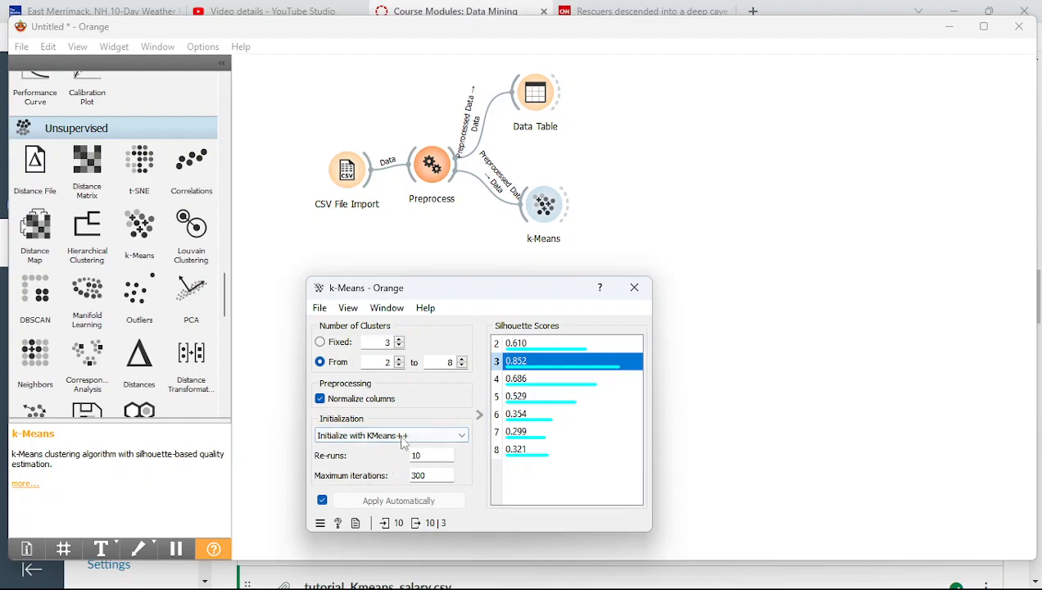
click(322, 341)
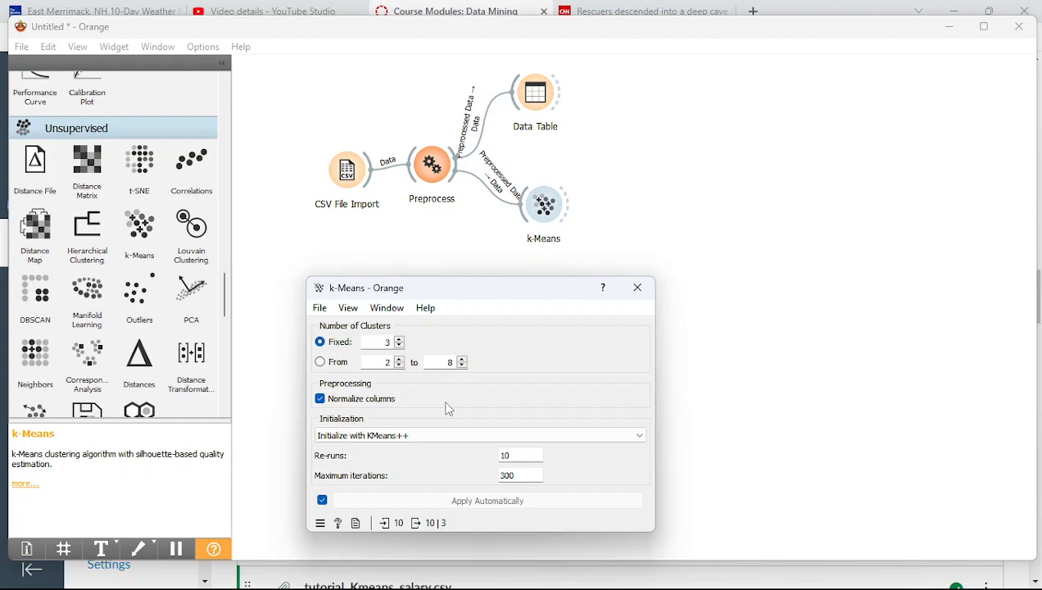
click(644, 296)
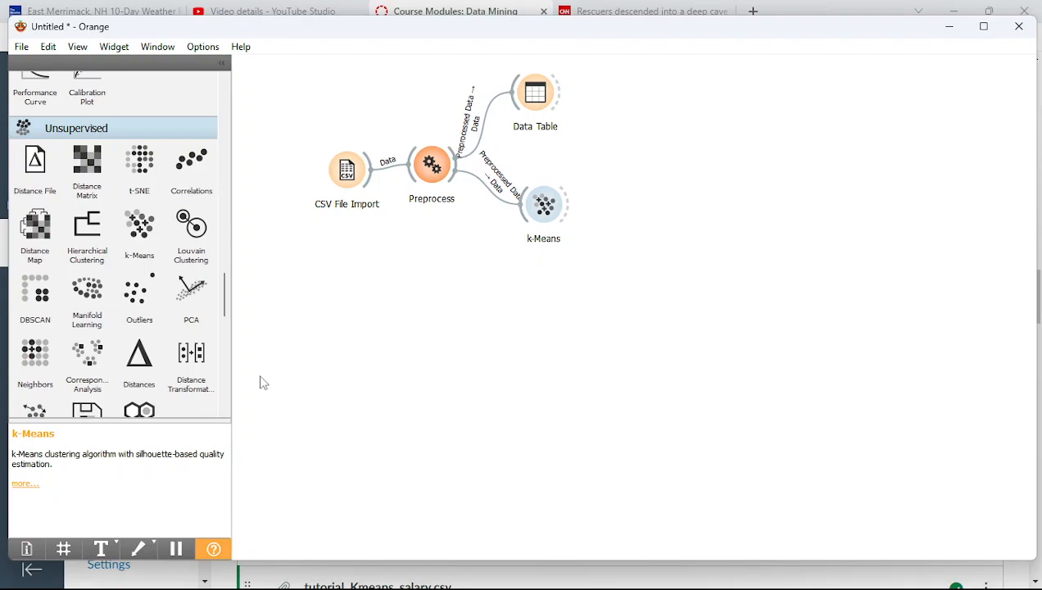
- Add a Scatter Plot widget from the Visualize category linked to the k-Means output, and open its plot
scroll(227, 359, down, 5)
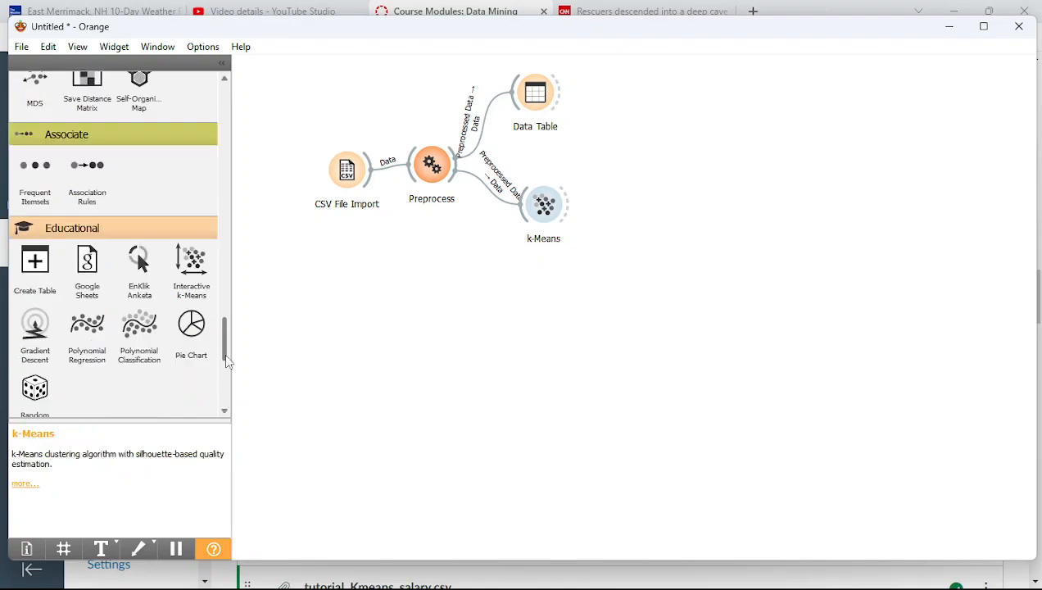
drag(227, 360, 237, 210)
drag(47, 197, 606, 192)
double_click(614, 189)
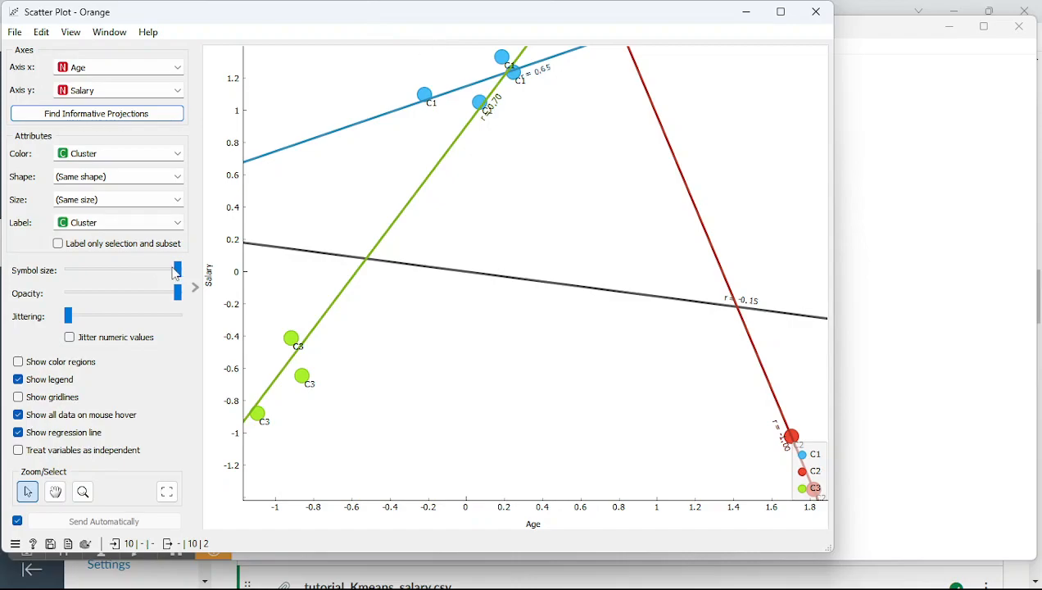
- Turn off the legend, the regression line and the display of all data on mouse hover in the scatter plot
click(19, 380)
click(18, 433)
click(17, 415)
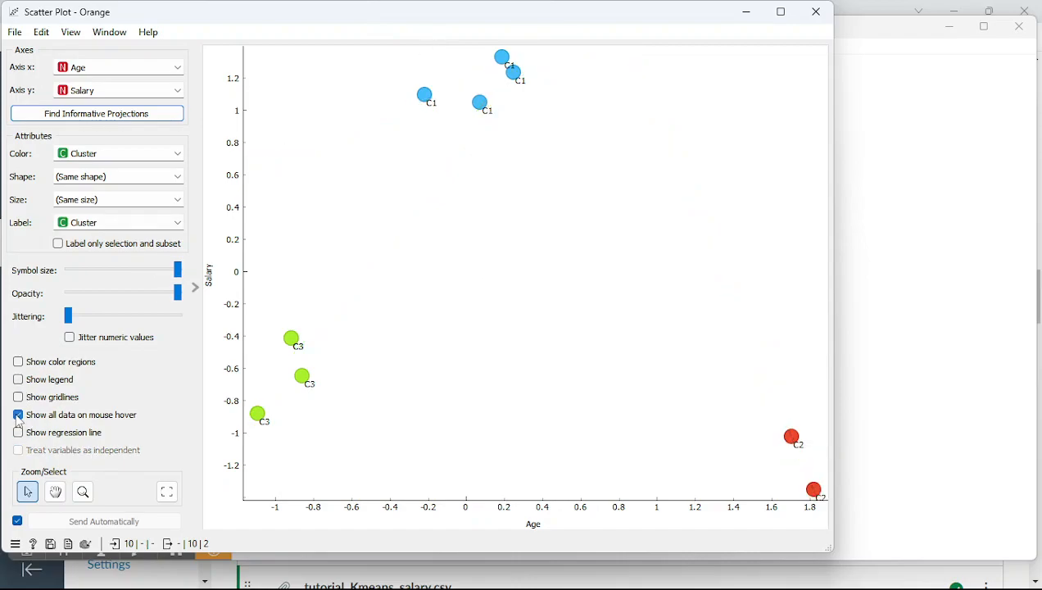
- Examine the clusters in the scatter plot, selecting individual C1 points, and move the plot clear of the workflow
drag(286, 14, 531, 18)
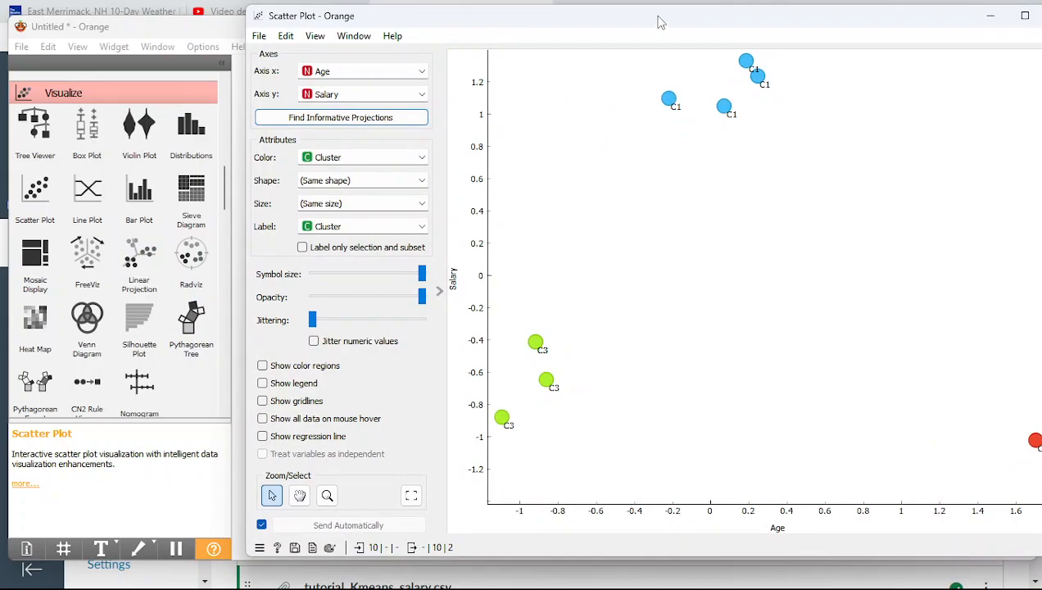
drag(650, 31, 579, 74)
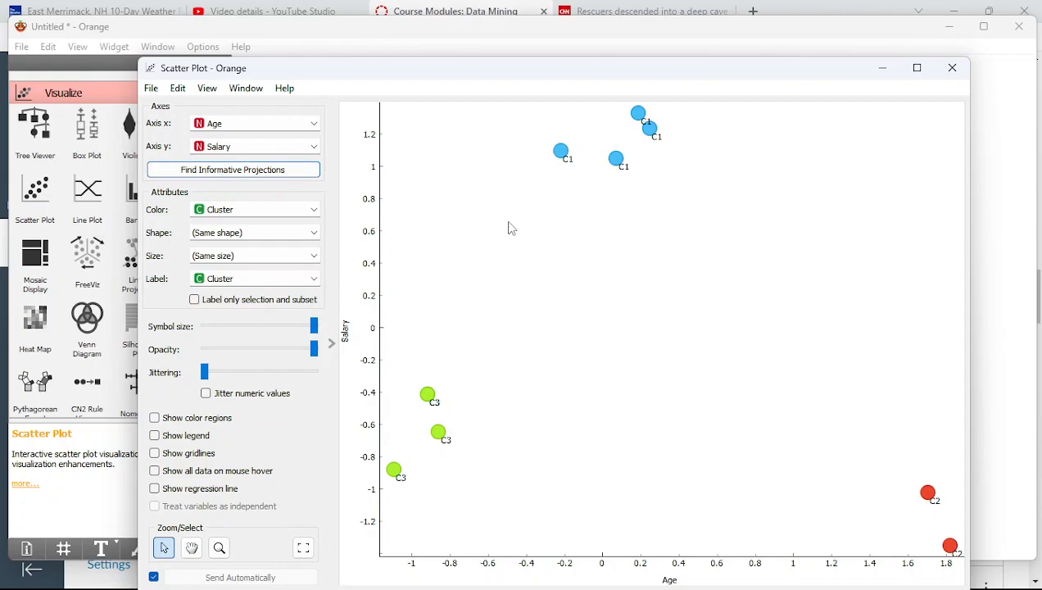
click(561, 153)
click(614, 160)
drag(764, 72, 987, 267)
- Review the original Age and Salary values in the import options of the CSV File Import widget
double_click(340, 179)
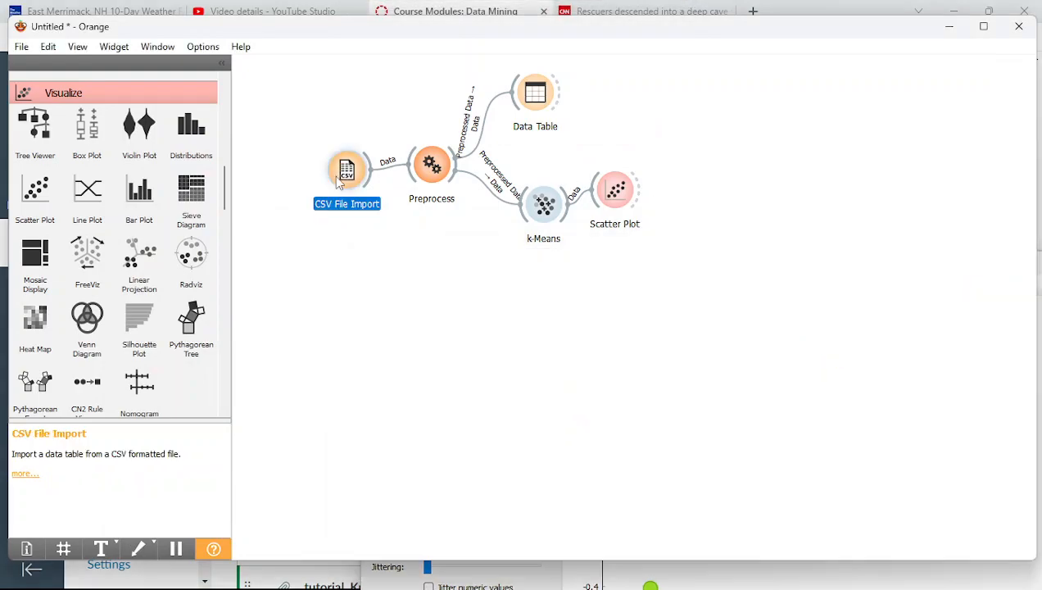
click(481, 306)
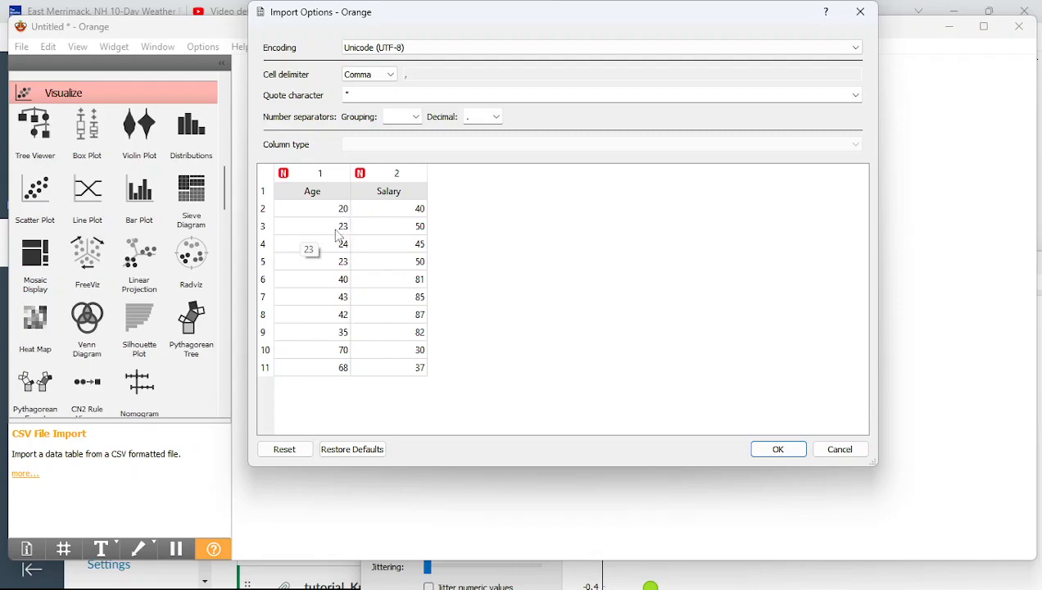
click(320, 357)
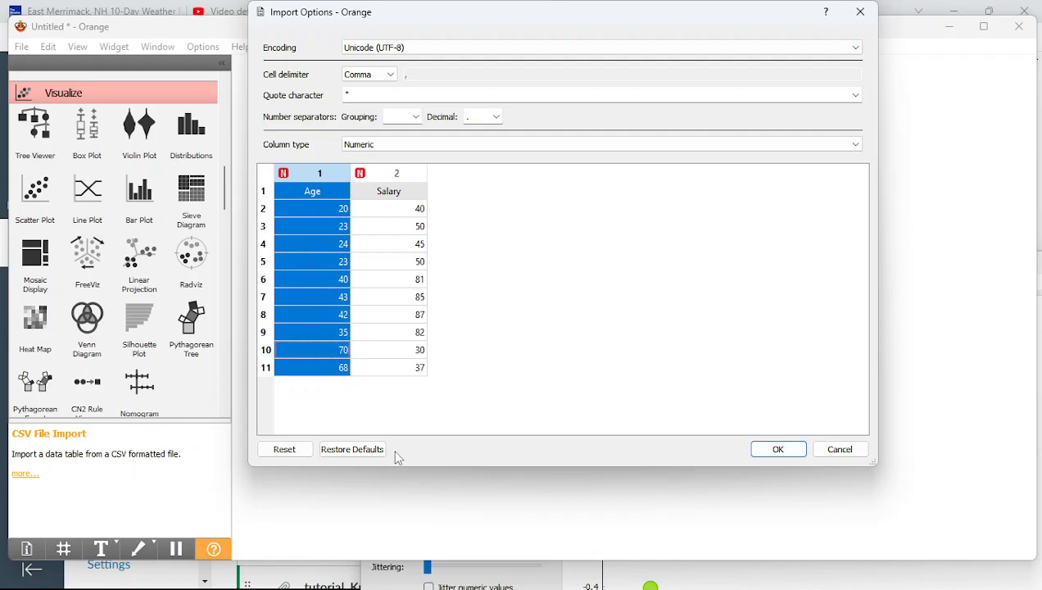
click(436, 550)
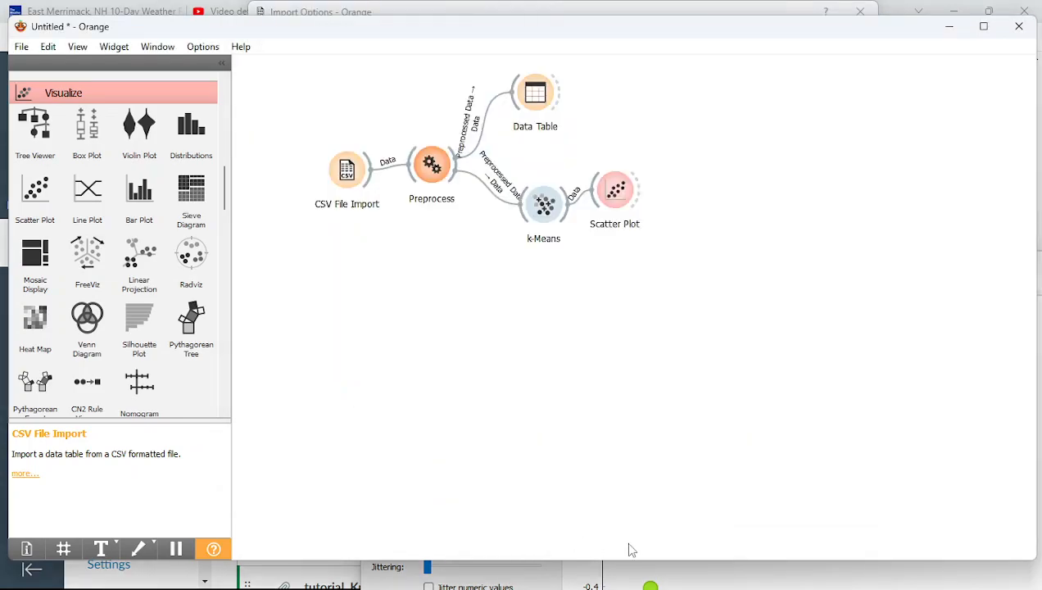
- Bring the scatter plot back into view to compare its clusters with the original data, and close it
mouse_move(655, 571)
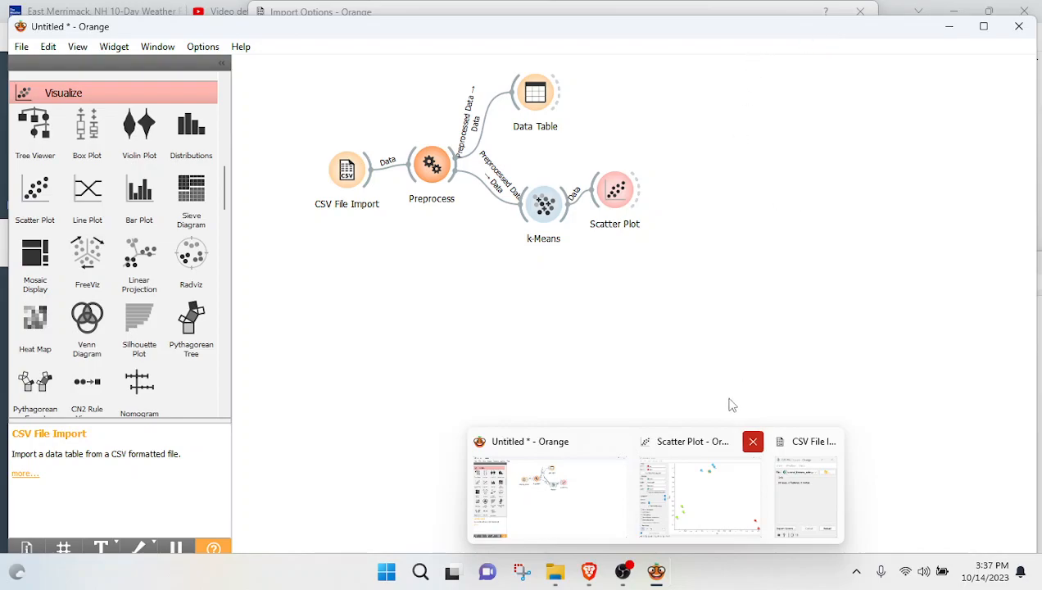
click(712, 483)
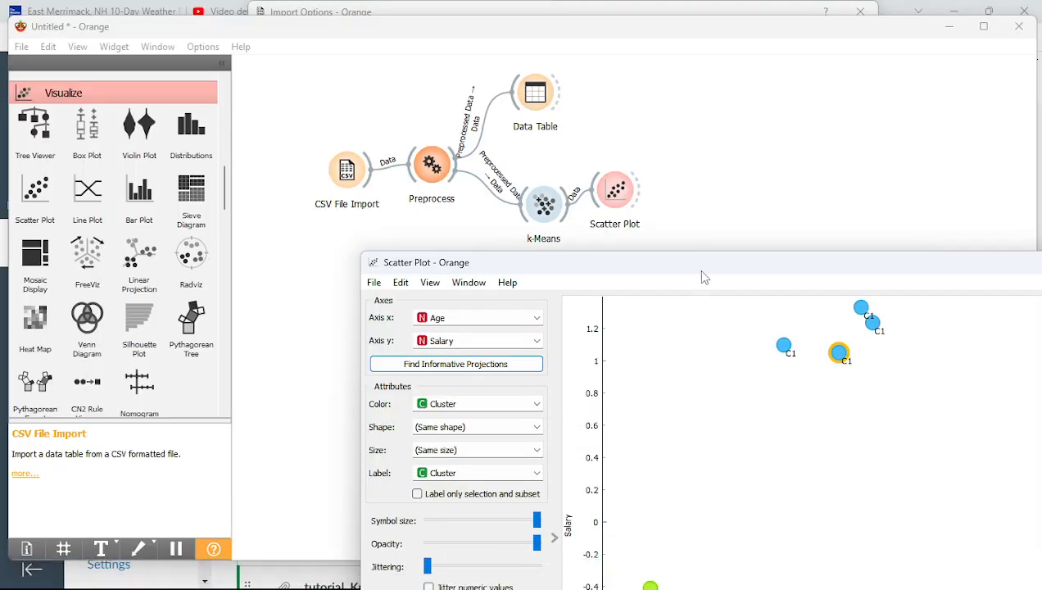
drag(704, 273, 541, 84)
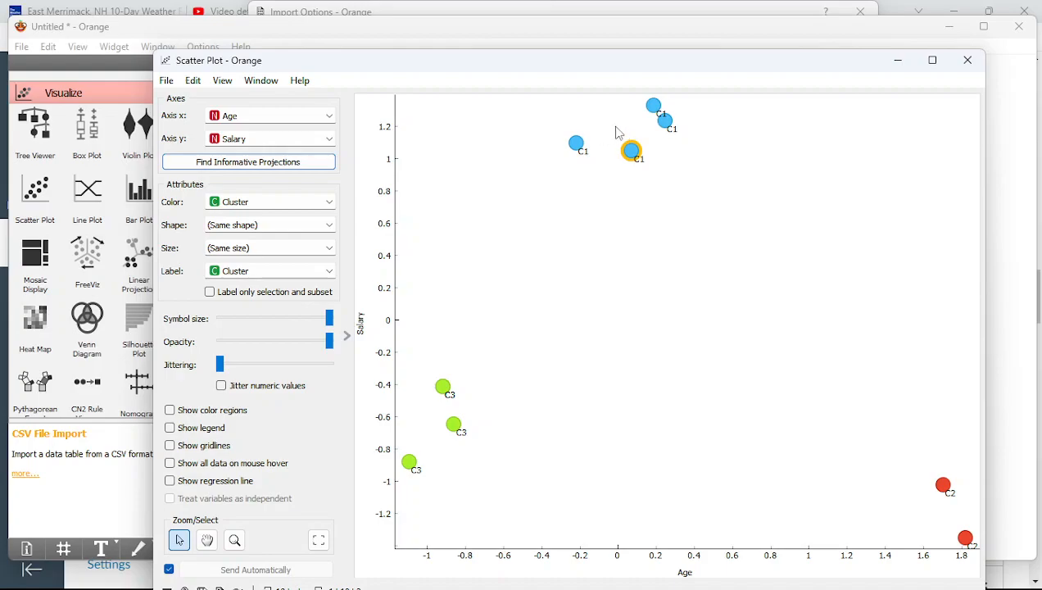
click(964, 61)
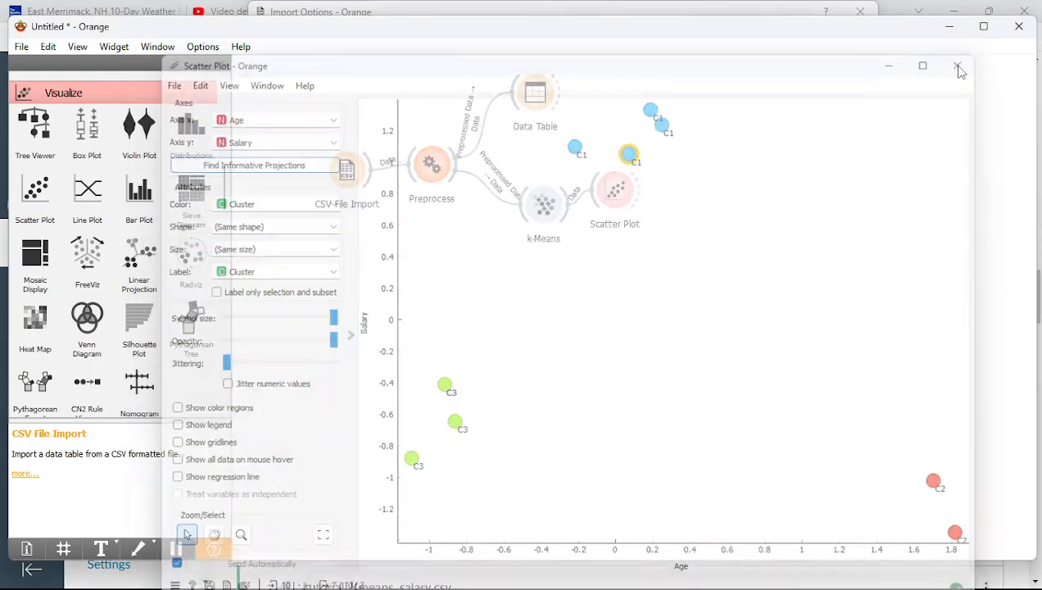
- Spread the Scatter Plot and k-Means widgets apart and place two Data Table widgets below the Scatter Plot
drag(625, 193, 667, 142)
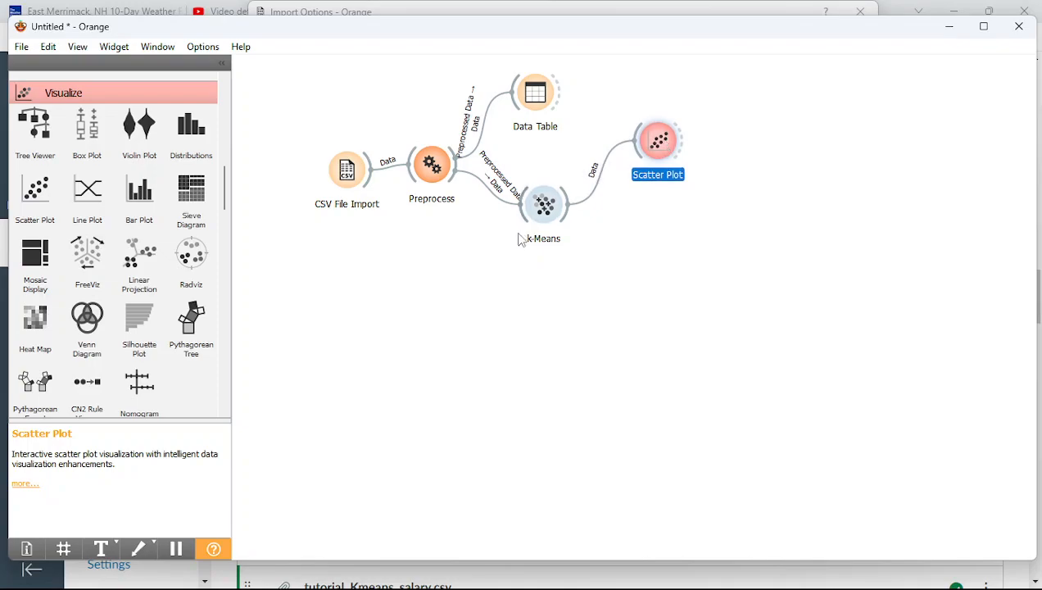
drag(565, 209, 547, 232)
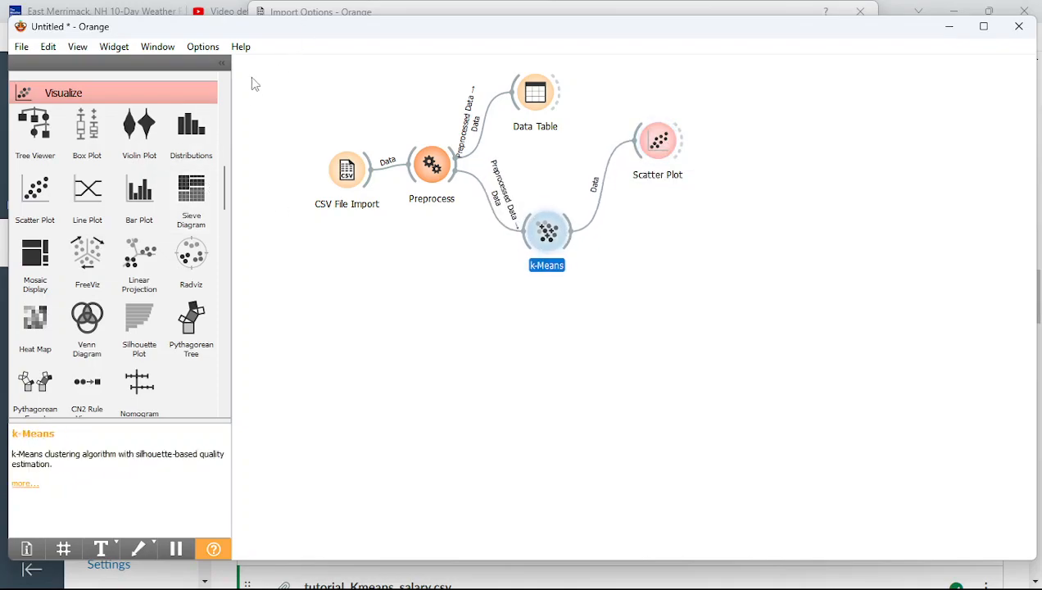
scroll(225, 112, up, 5)
scroll(226, 113, up, 3)
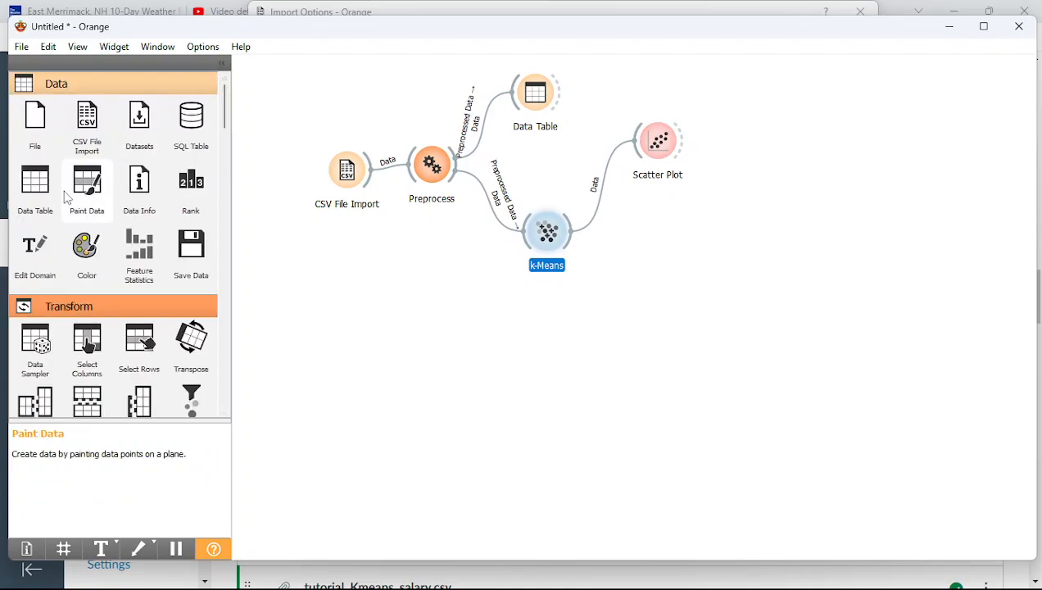
click(35, 189)
drag(768, 152, 666, 254)
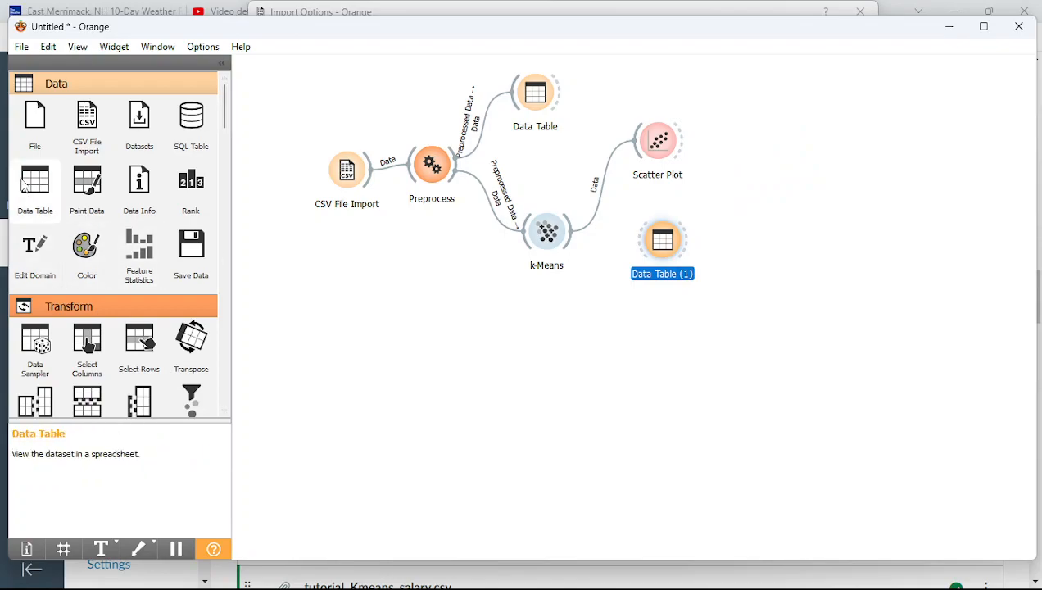
click(24, 187)
drag(769, 246, 659, 332)
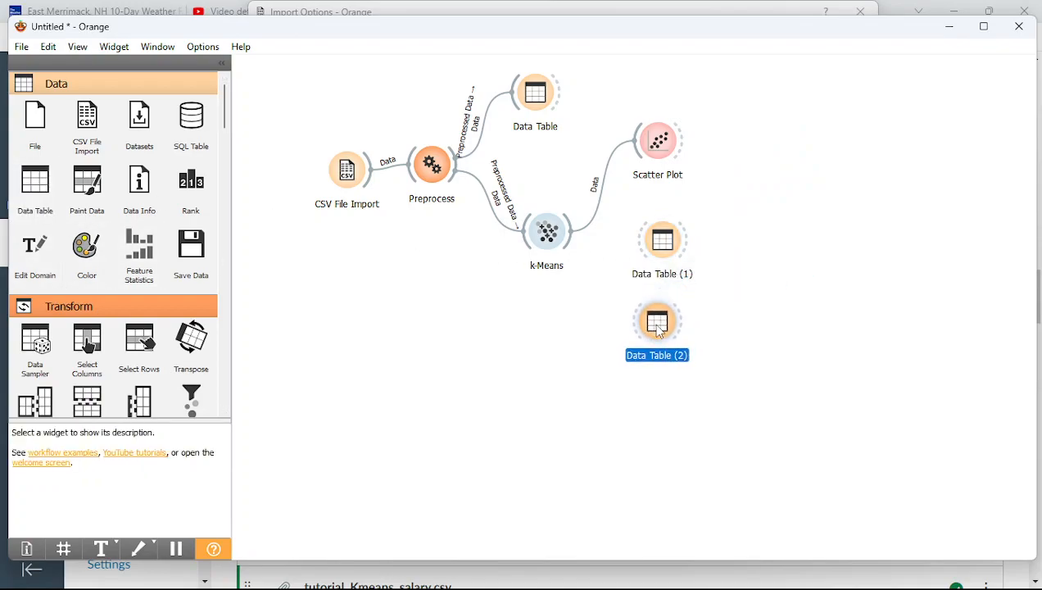
- Rename the upper of the two new Data Table widgets as "Annotated data"
click(653, 251)
right_click(655, 253)
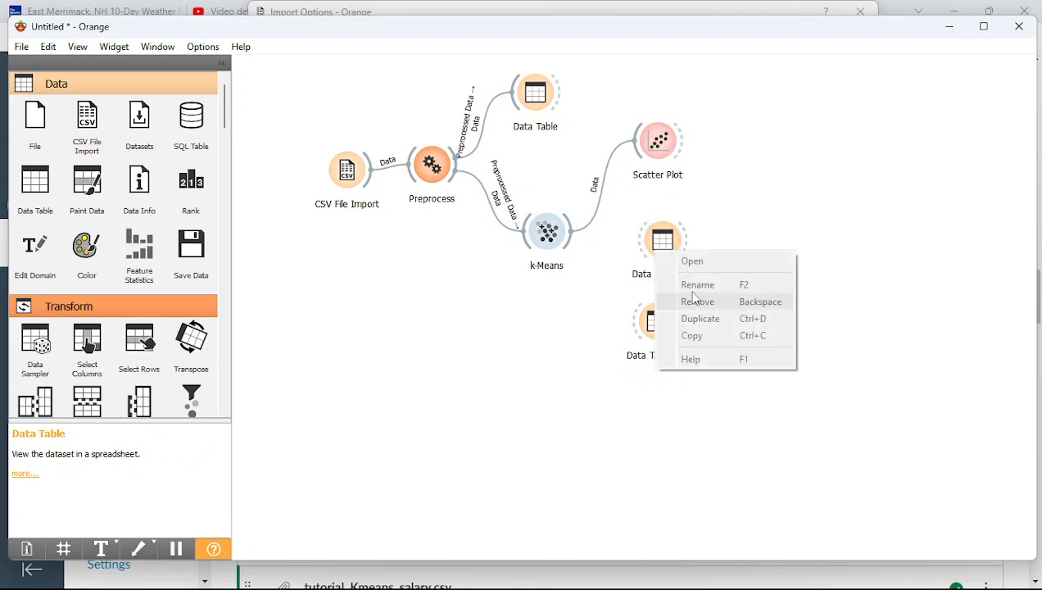
key(F2)
right_click(659, 240)
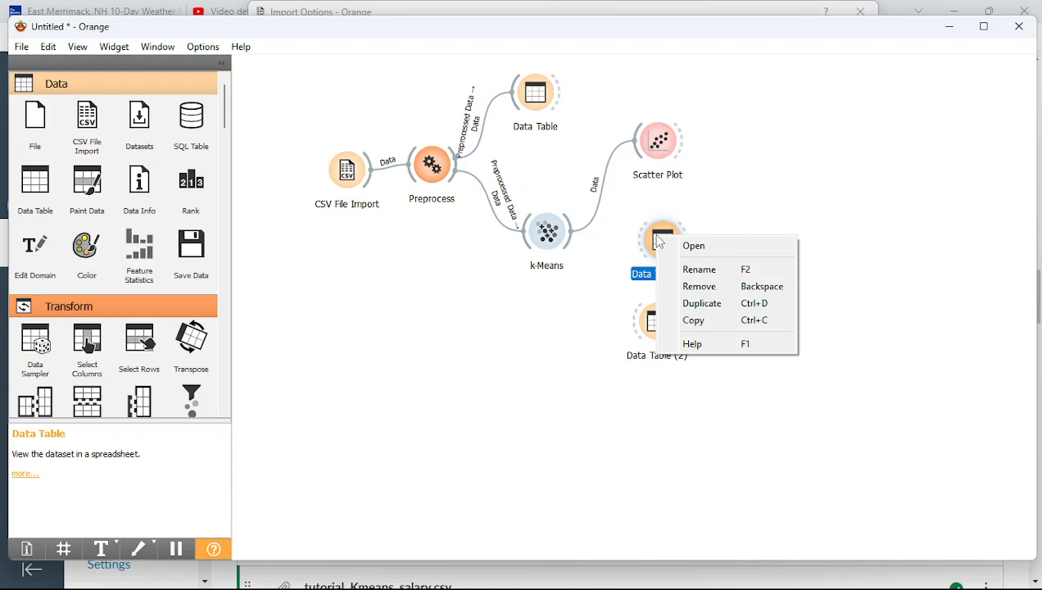
click(681, 268)
text(Annot)
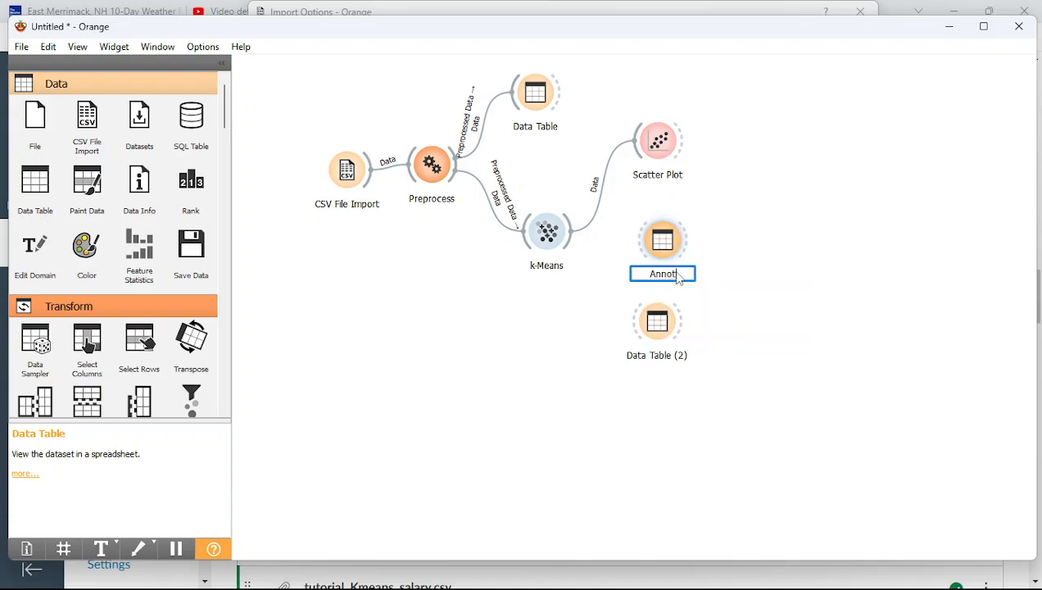
text(ated data)
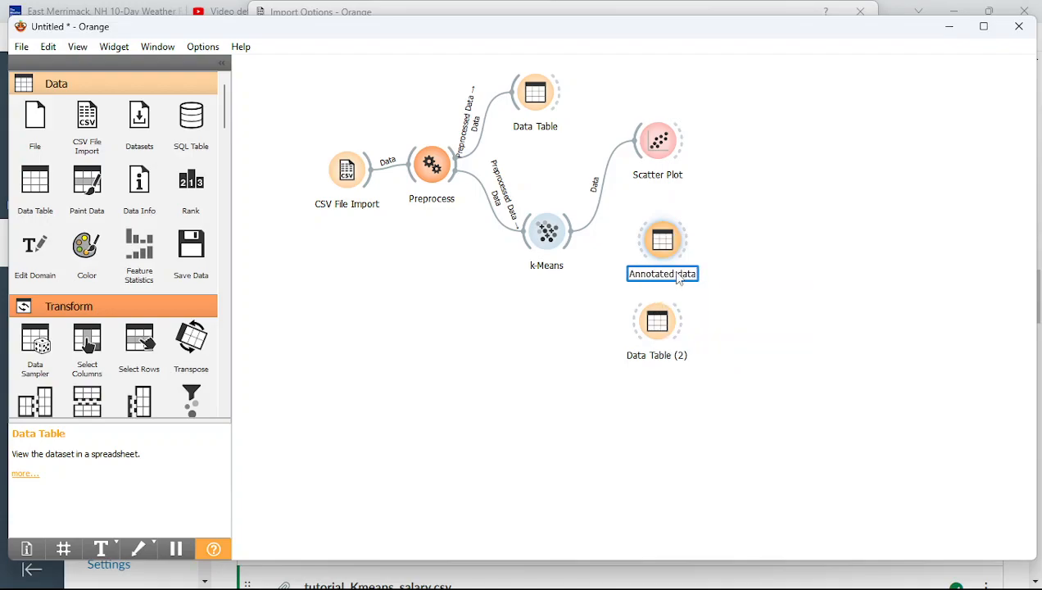
click(786, 317)
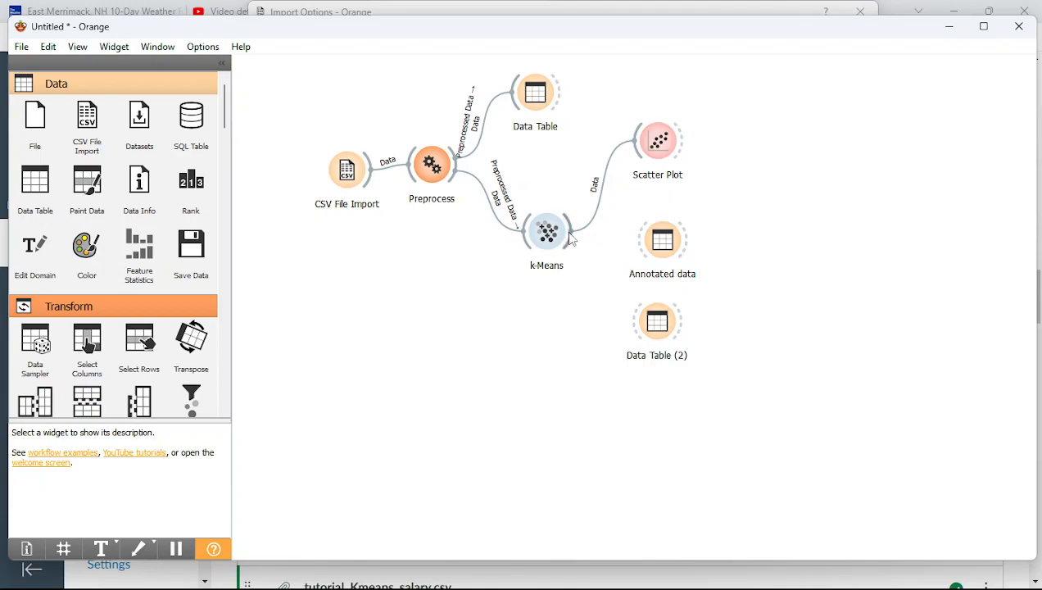
- Connect the Data output of k-Means to the Data input of the Annotated data widget
drag(571, 237, 635, 250)
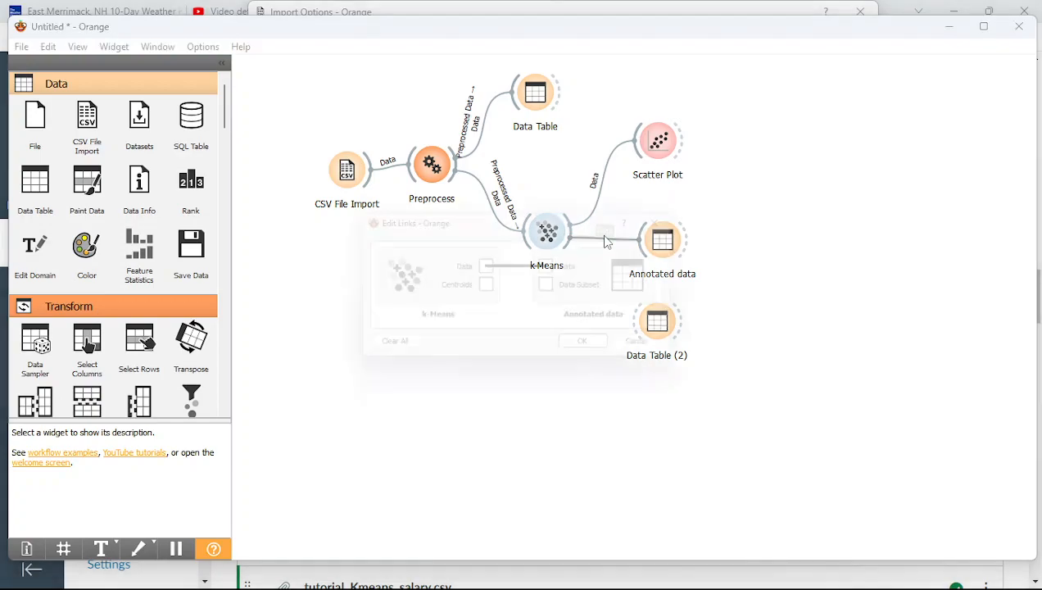
double_click(605, 238)
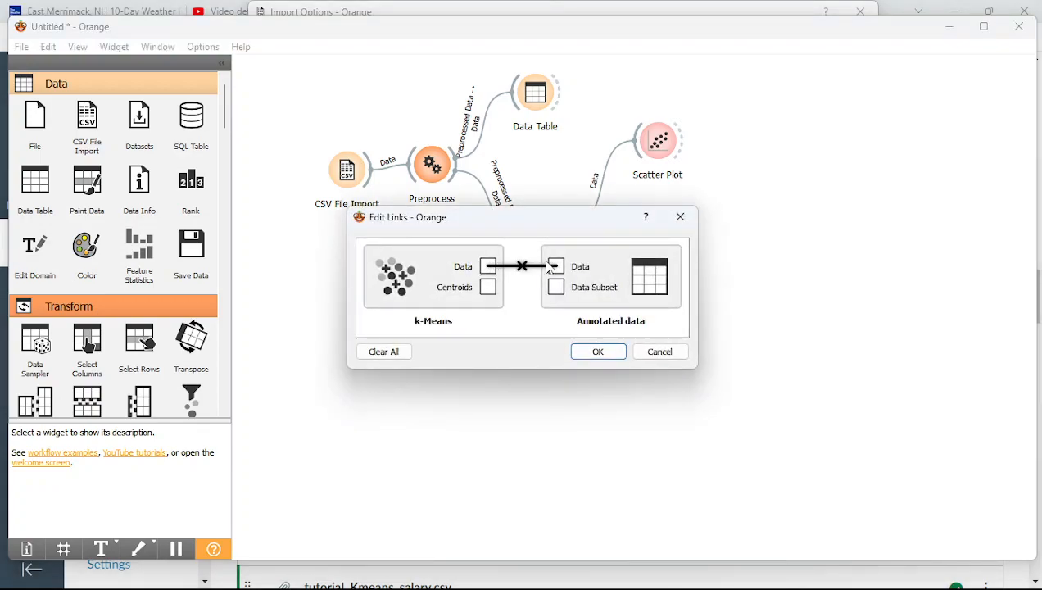
click(597, 352)
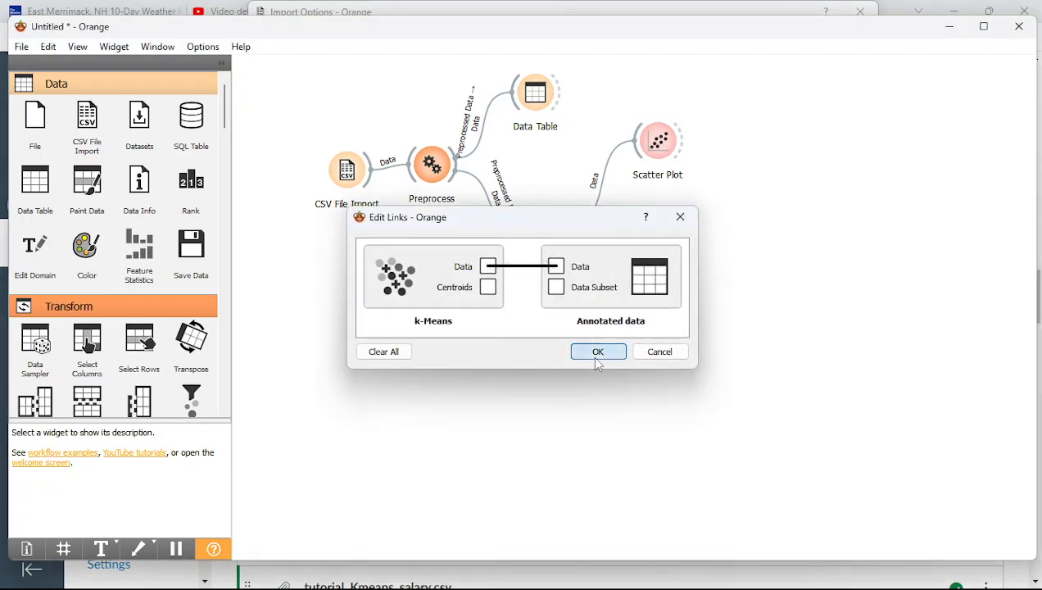
- Open the Annotated data table beside the CSV import options to compare each row's cluster with its original Age and Salary values
click(675, 235)
double_click(675, 236)
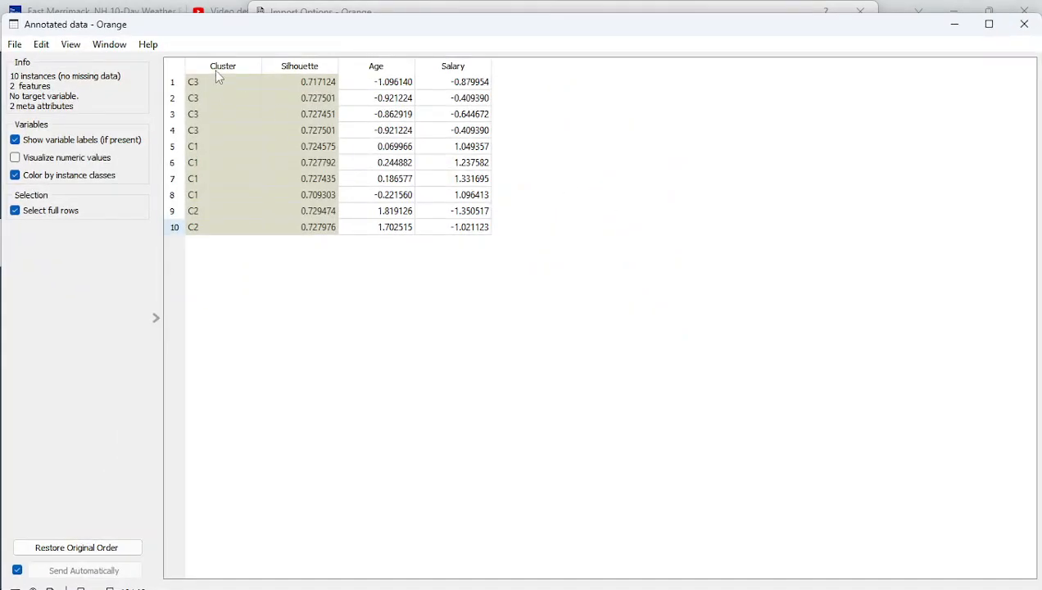
drag(228, 32, 648, 87)
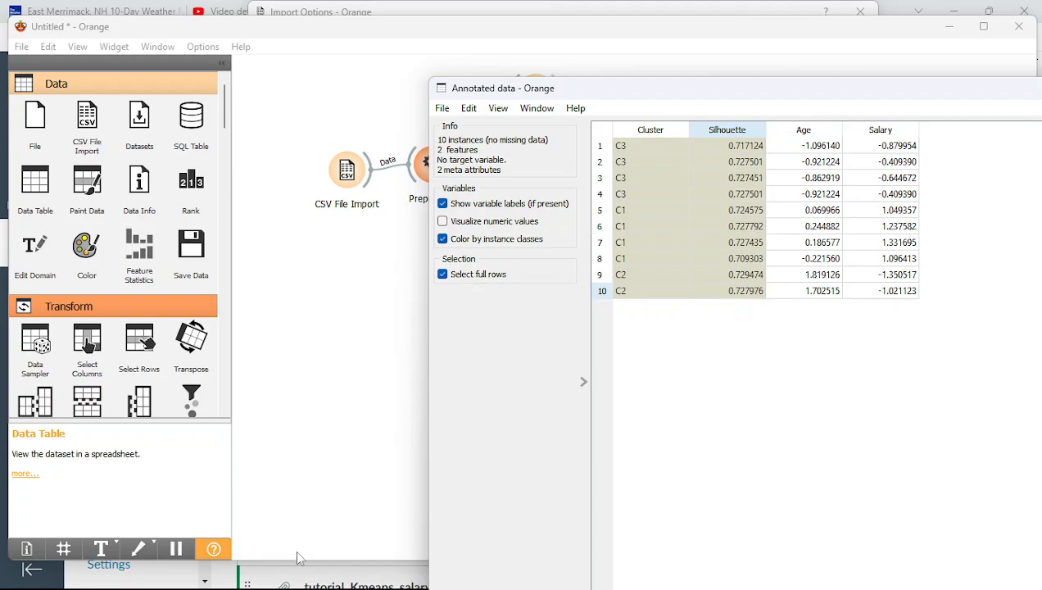
click(332, 440)
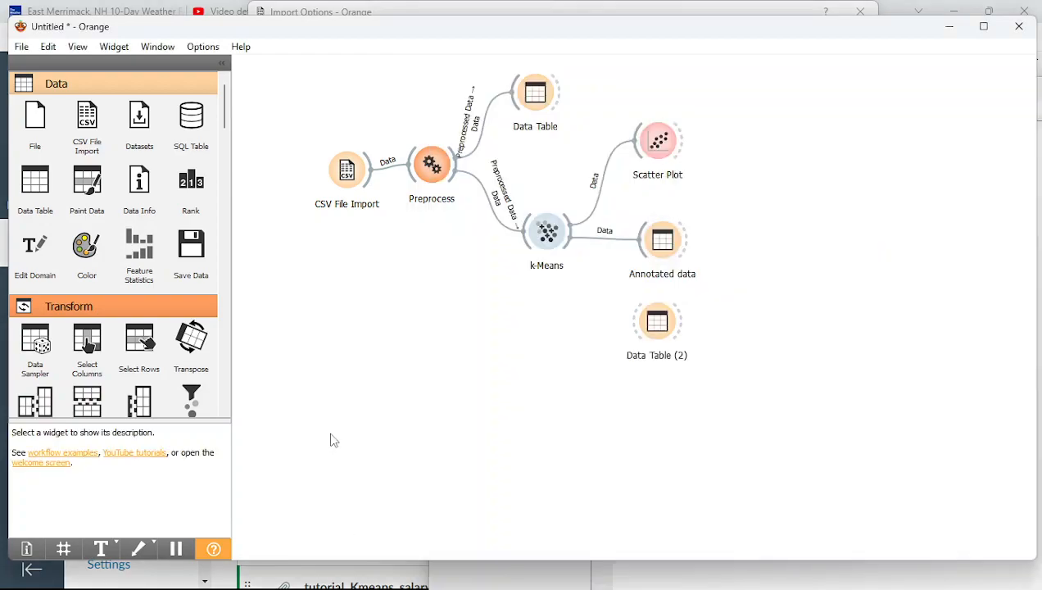
double_click(344, 171)
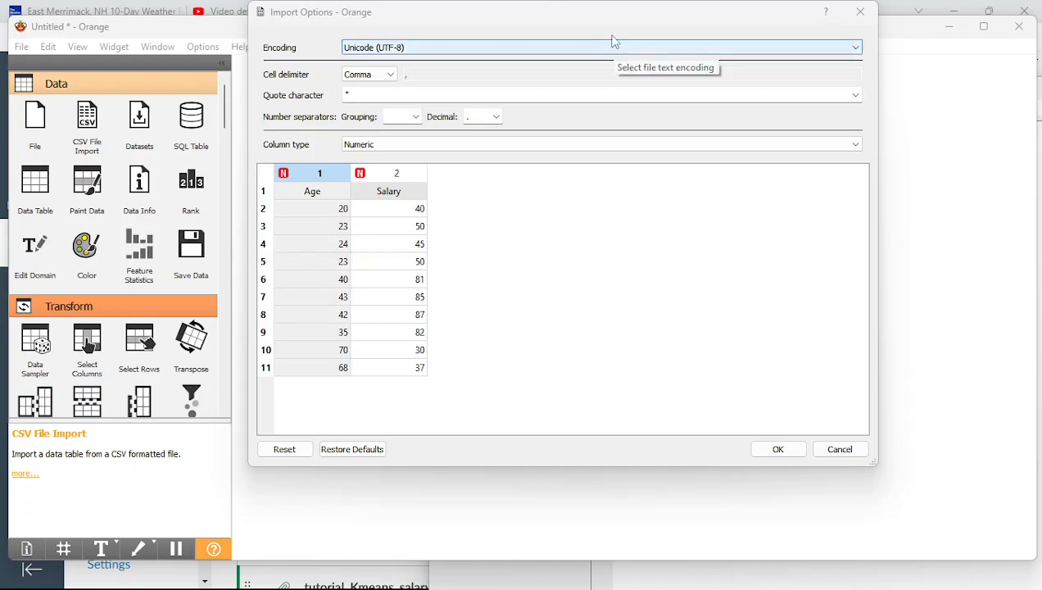
drag(612, 12, 356, 63)
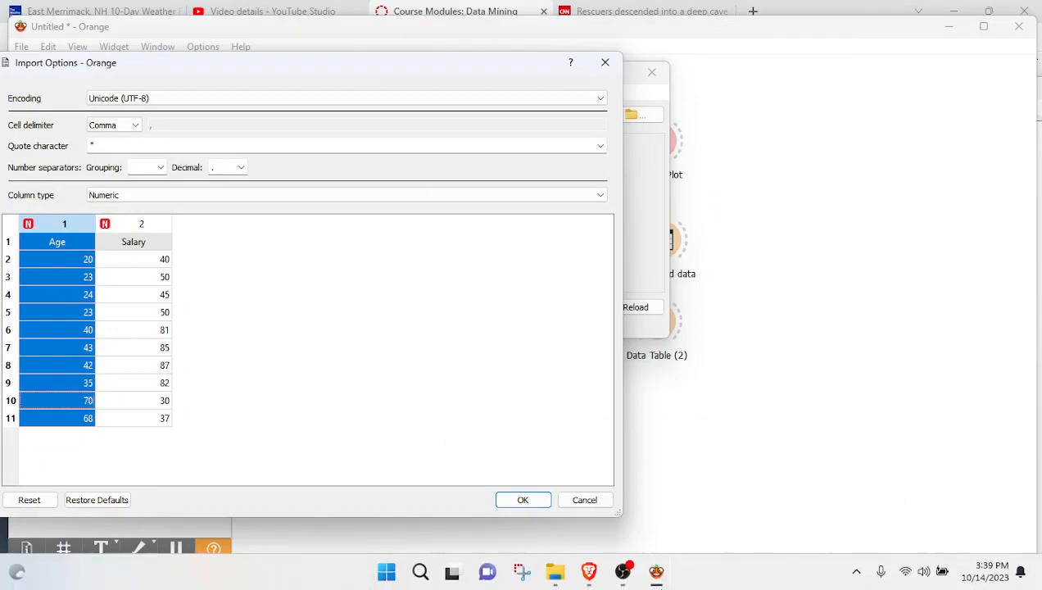
mouse_move(655, 569)
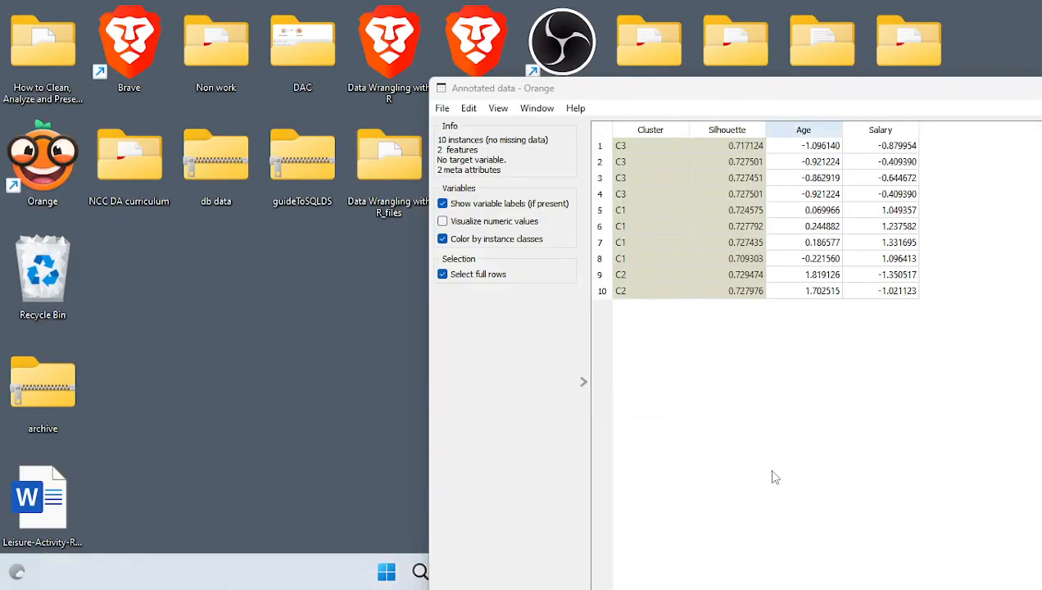
click(768, 472)
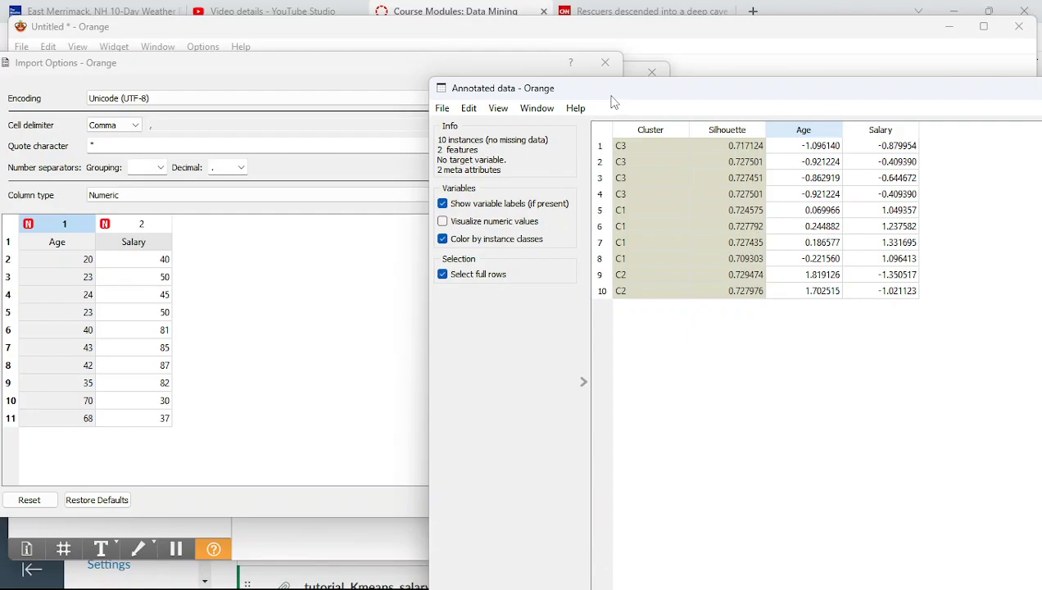
drag(616, 92, 377, 204)
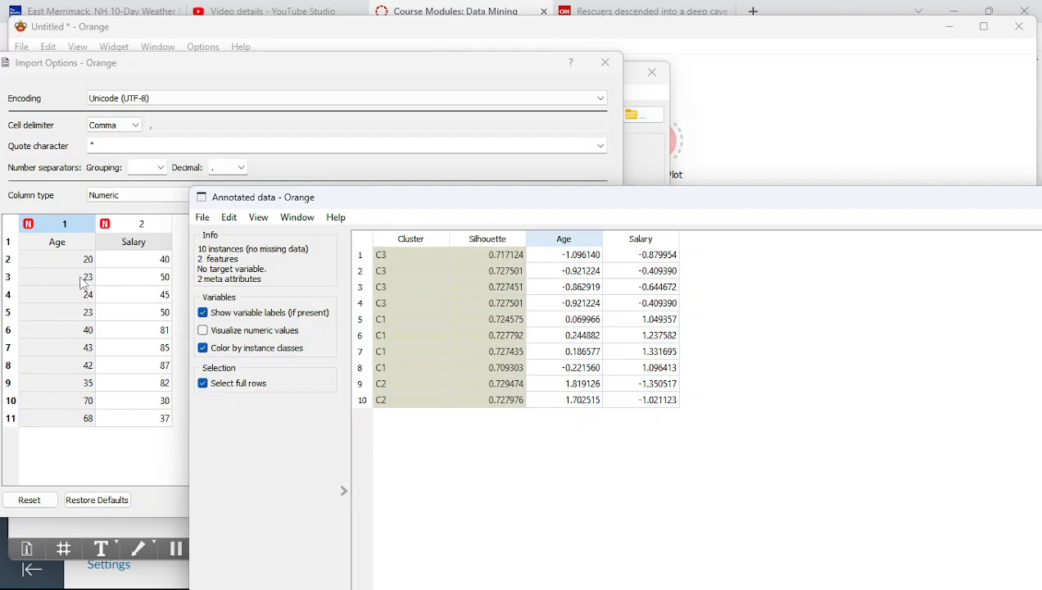
click(11, 248)
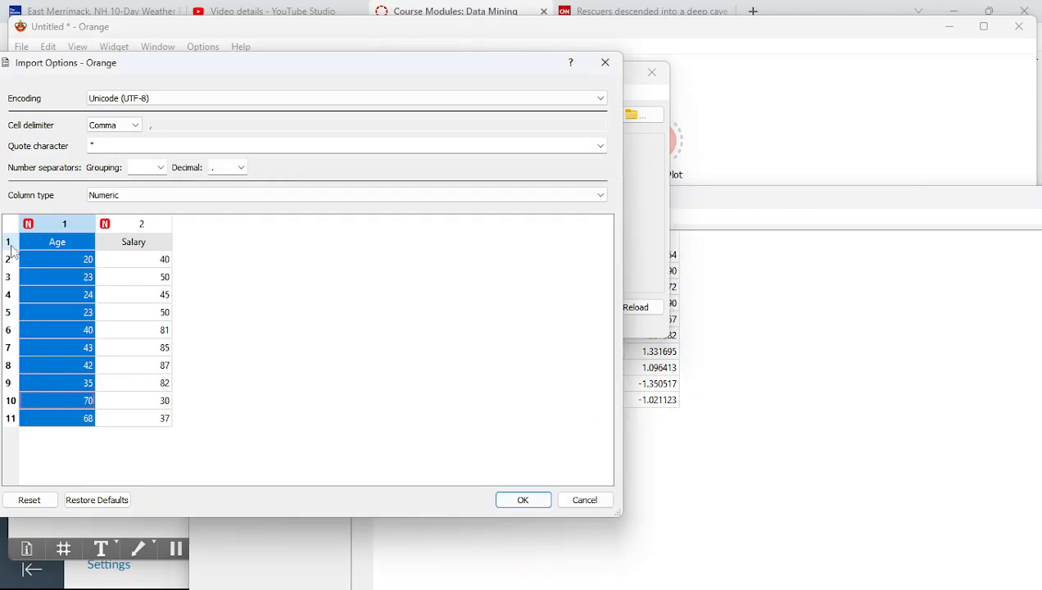
click(705, 380)
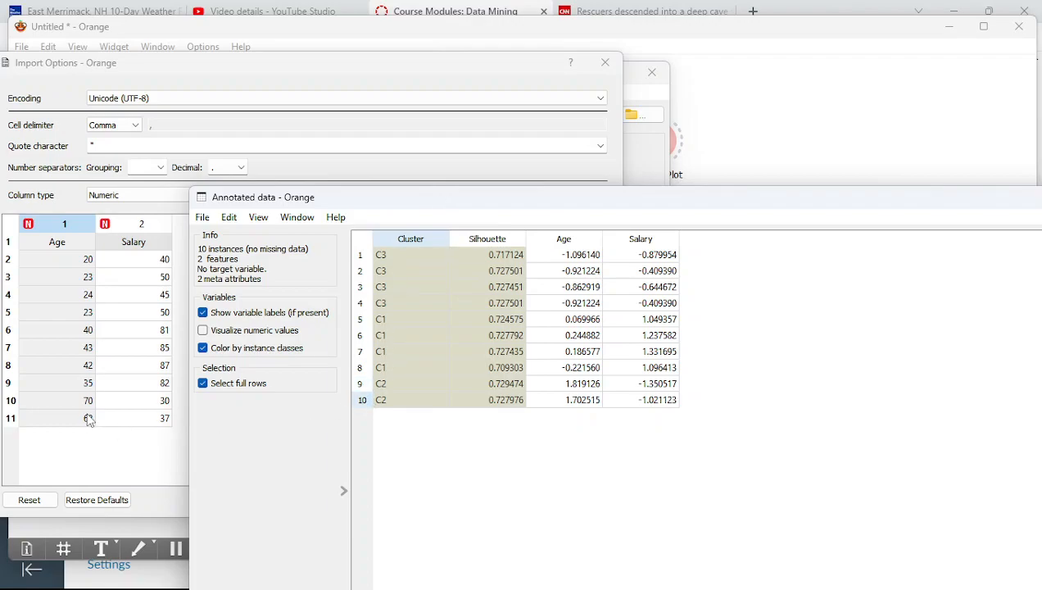
- Open the scatter plot to examine its cluster groups, and return to the Annotated data table to compare cluster labels
click(745, 137)
double_click(658, 141)
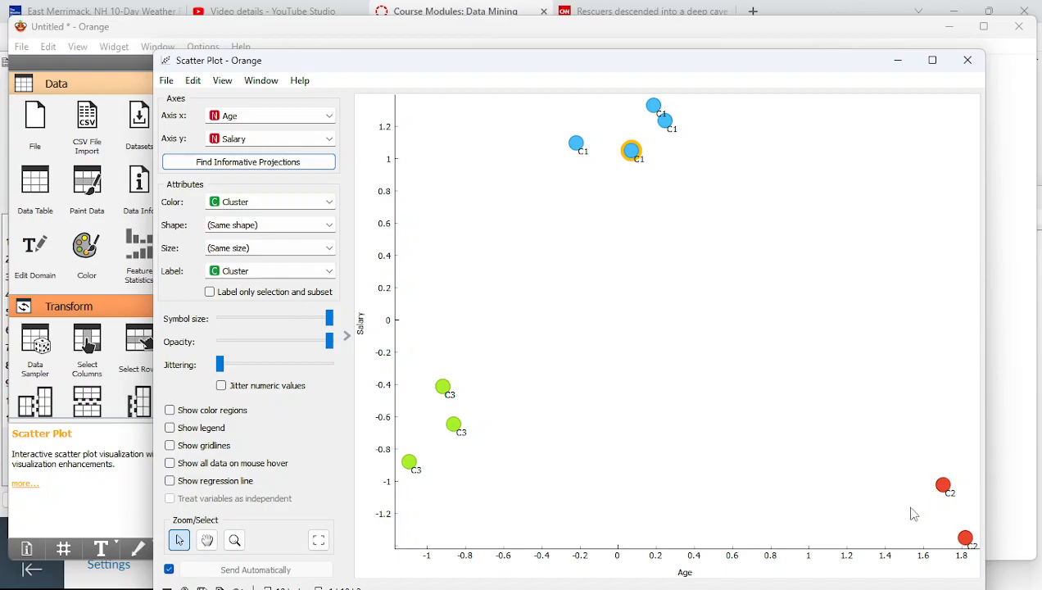
mouse_move(659, 573)
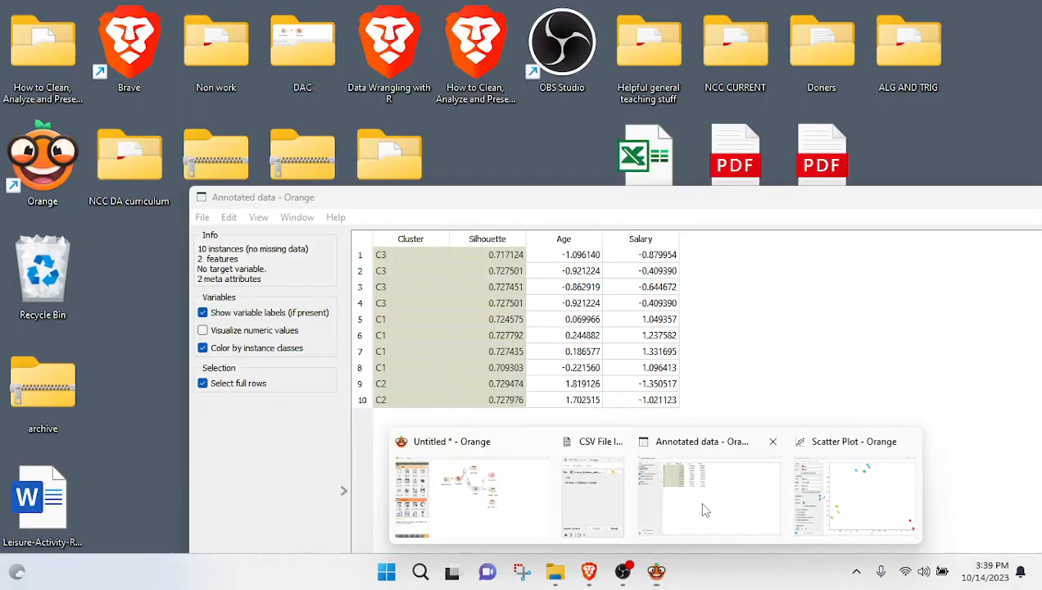
click(698, 500)
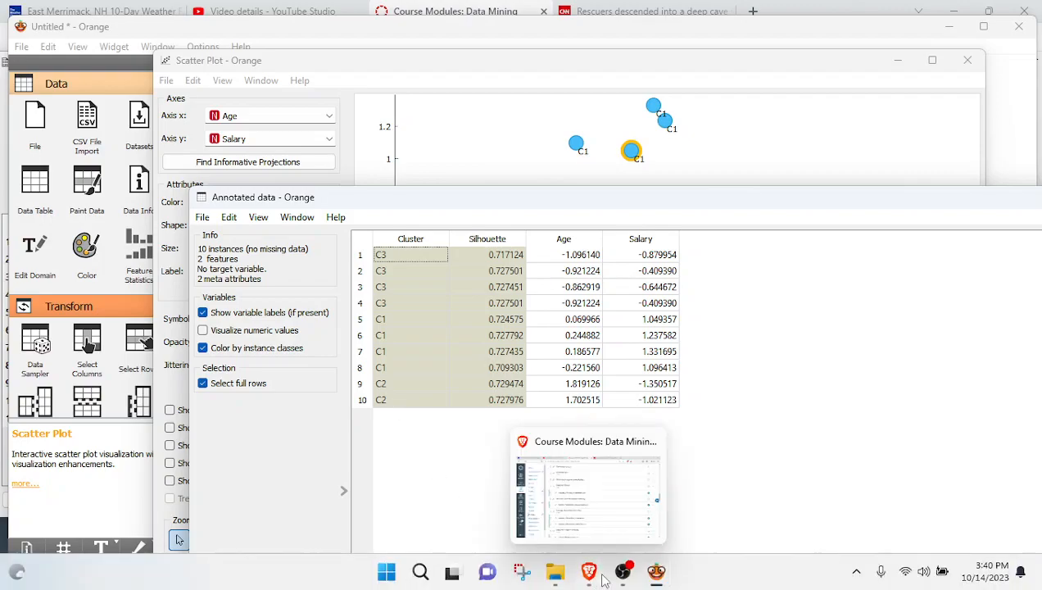
- Bring the import options back beside the Annotated data table and examine which original Age and Salary rows belong to each cluster
mouse_move(656, 573)
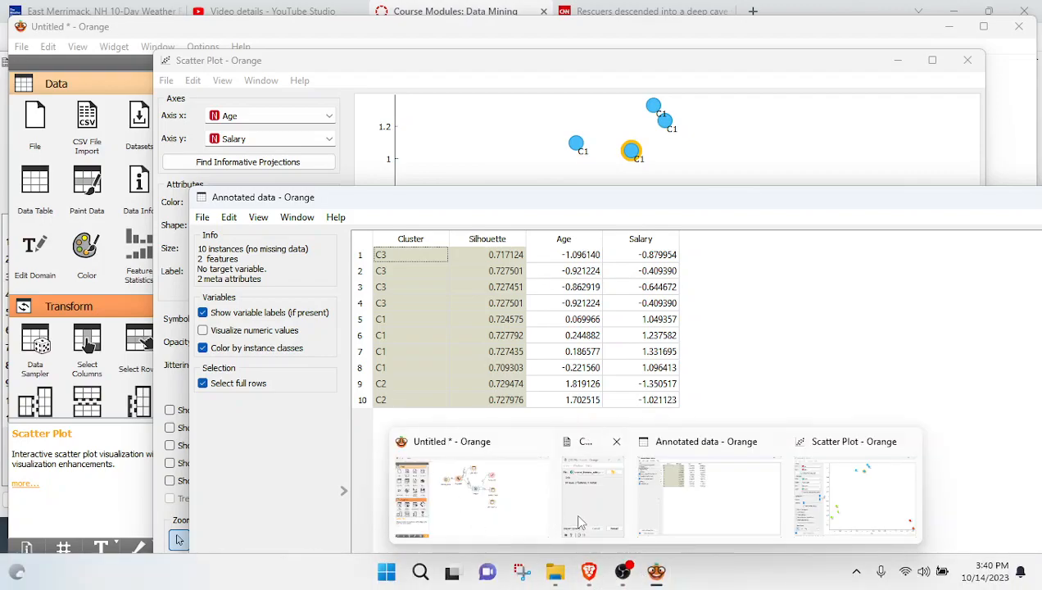
mouse_move(573, 522)
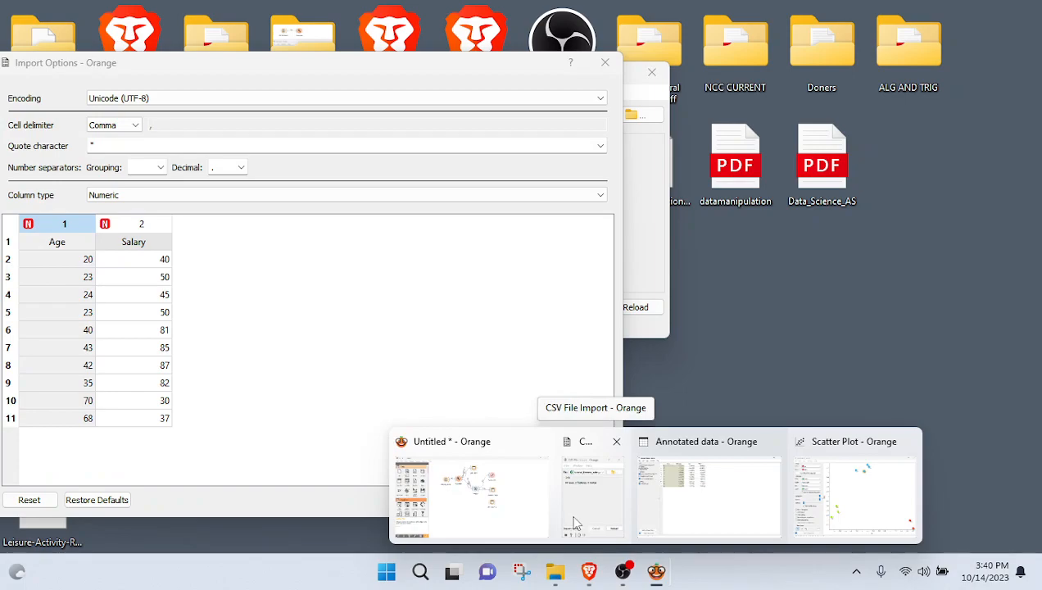
click(574, 522)
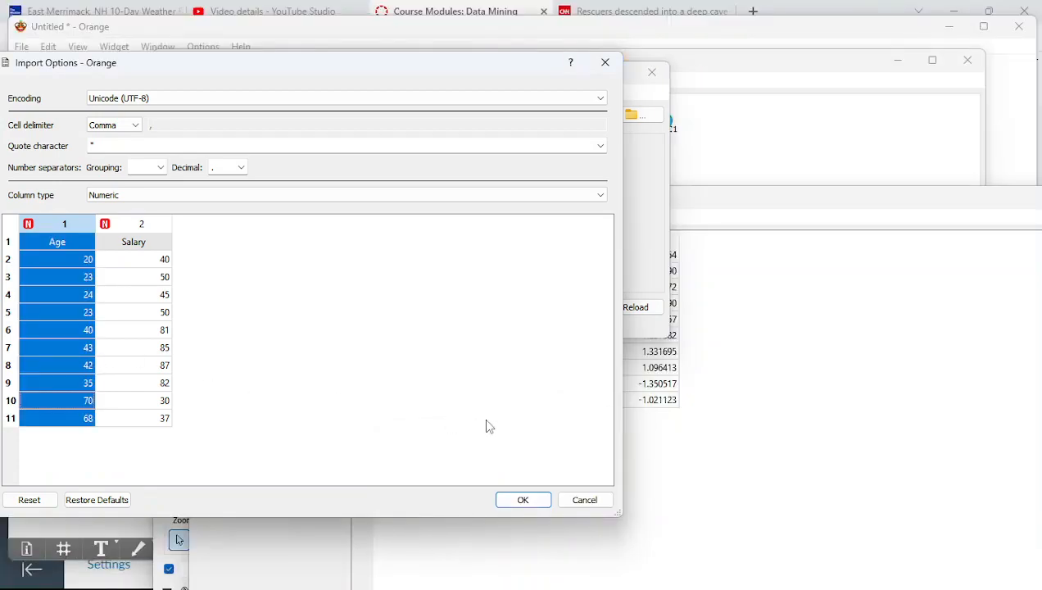
click(661, 470)
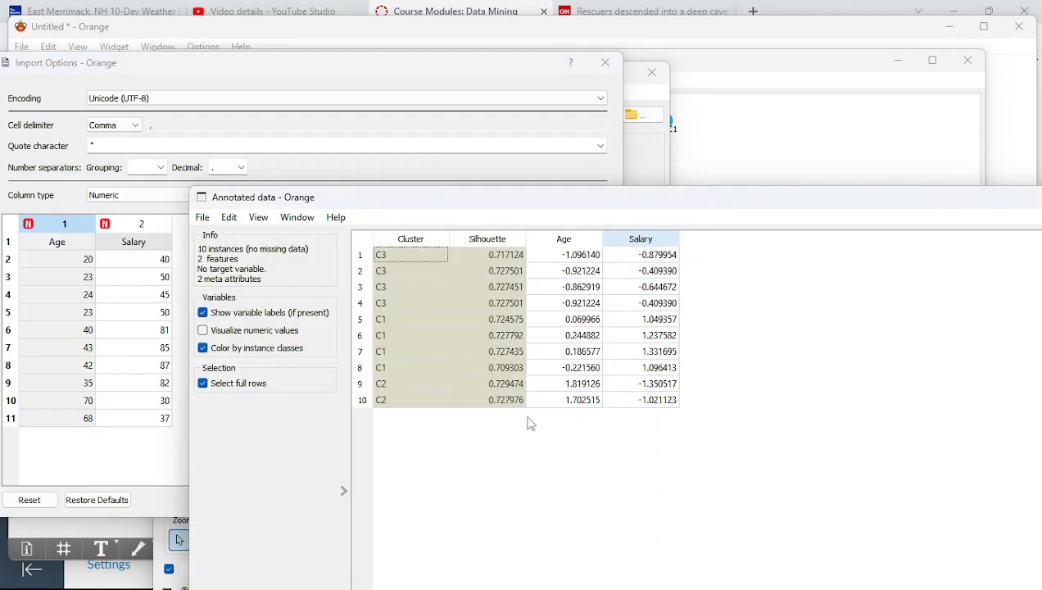
click(59, 423)
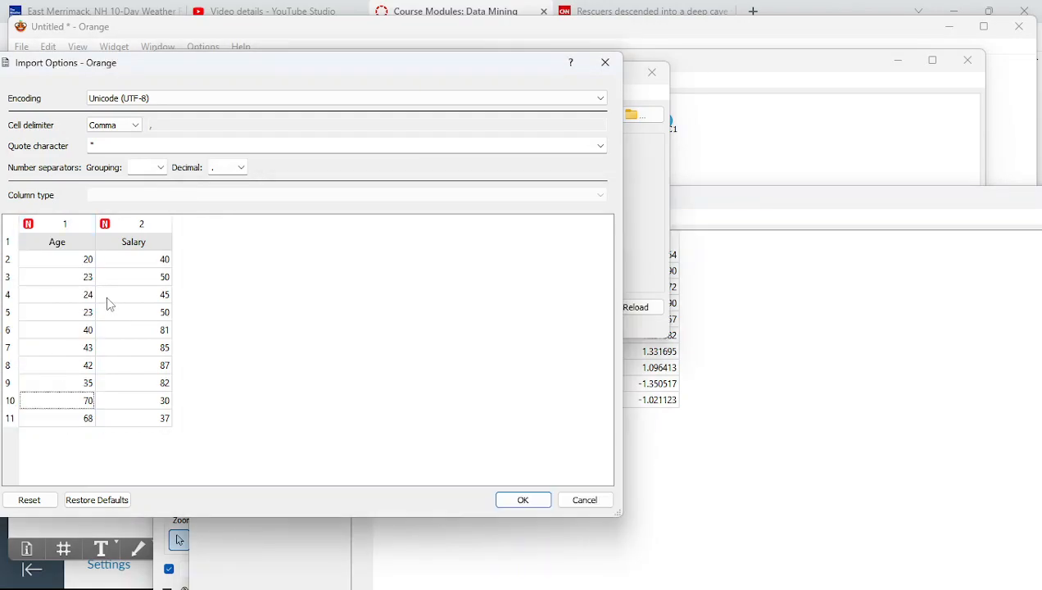
drag(106, 308, 85, 285)
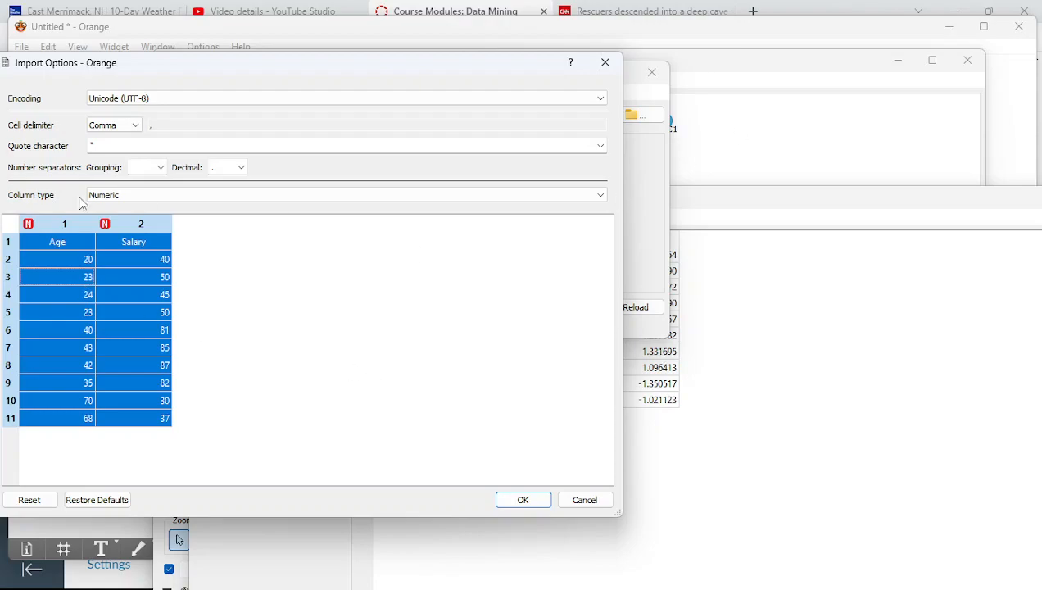
click(344, 355)
click(735, 399)
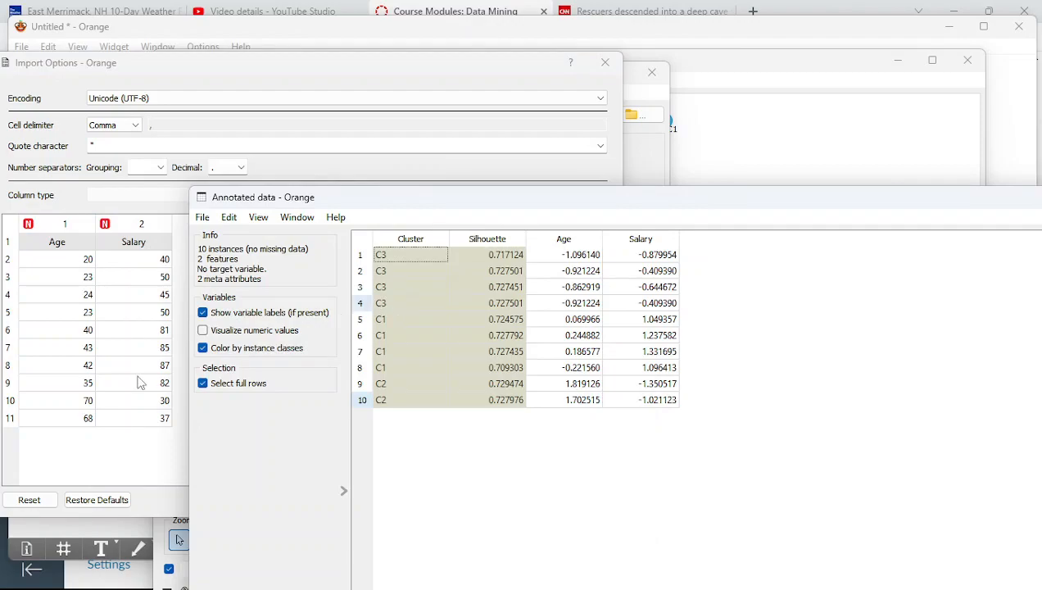
click(36, 271)
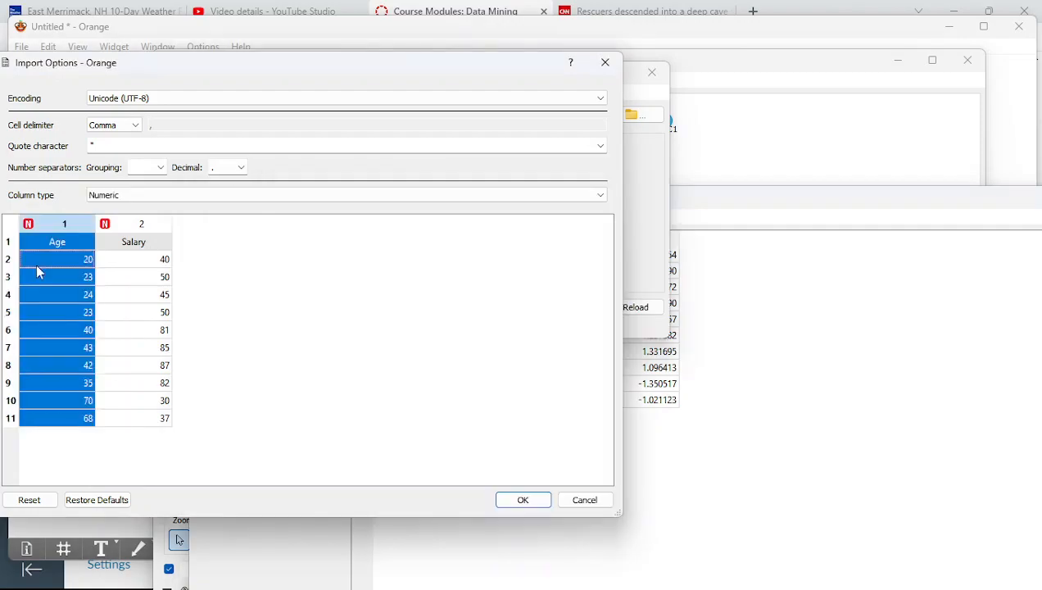
click(127, 322)
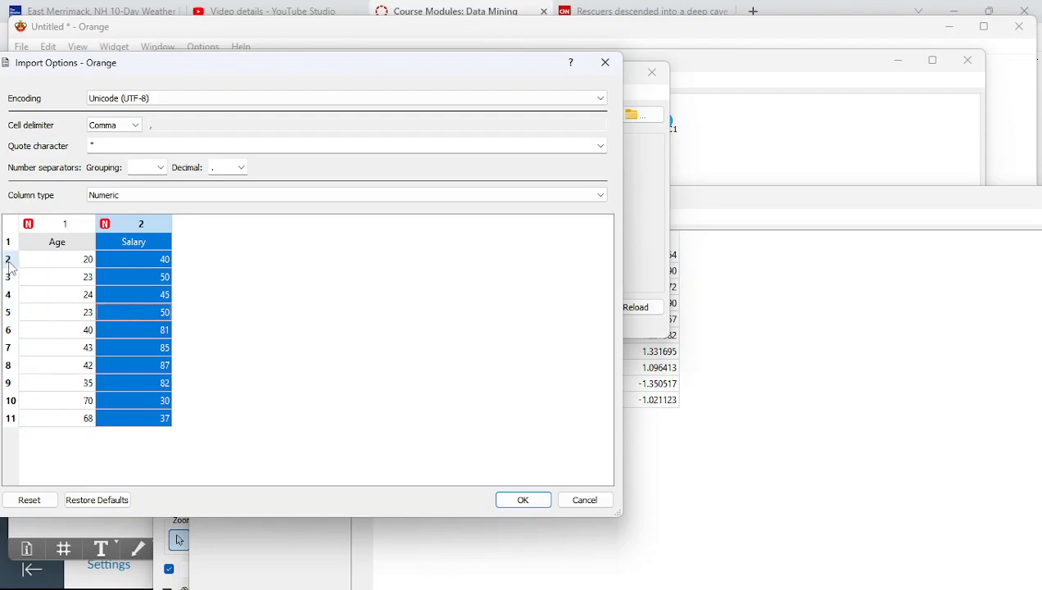
click(36, 260)
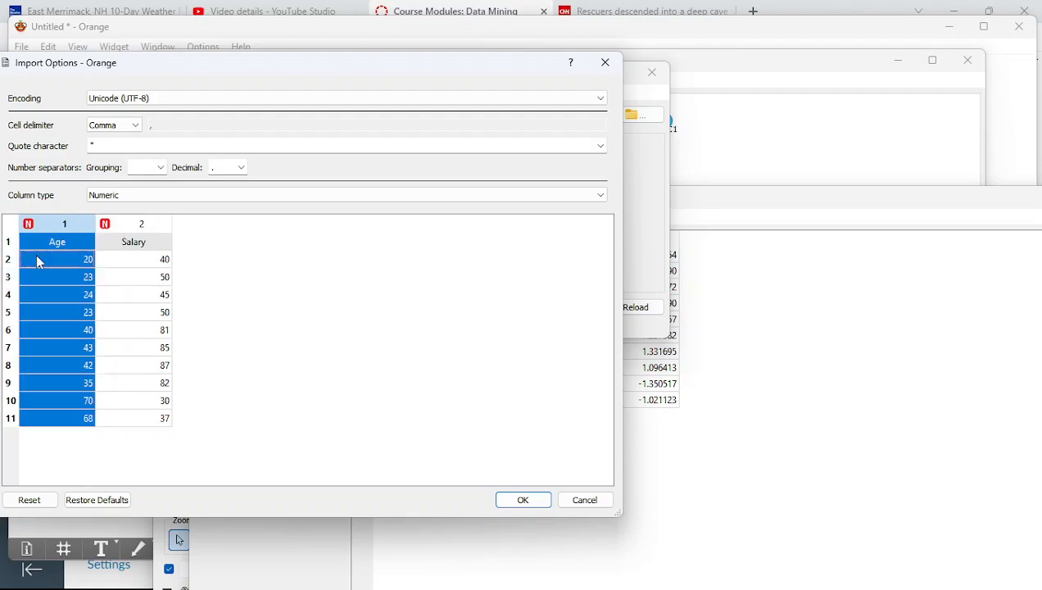
click(279, 313)
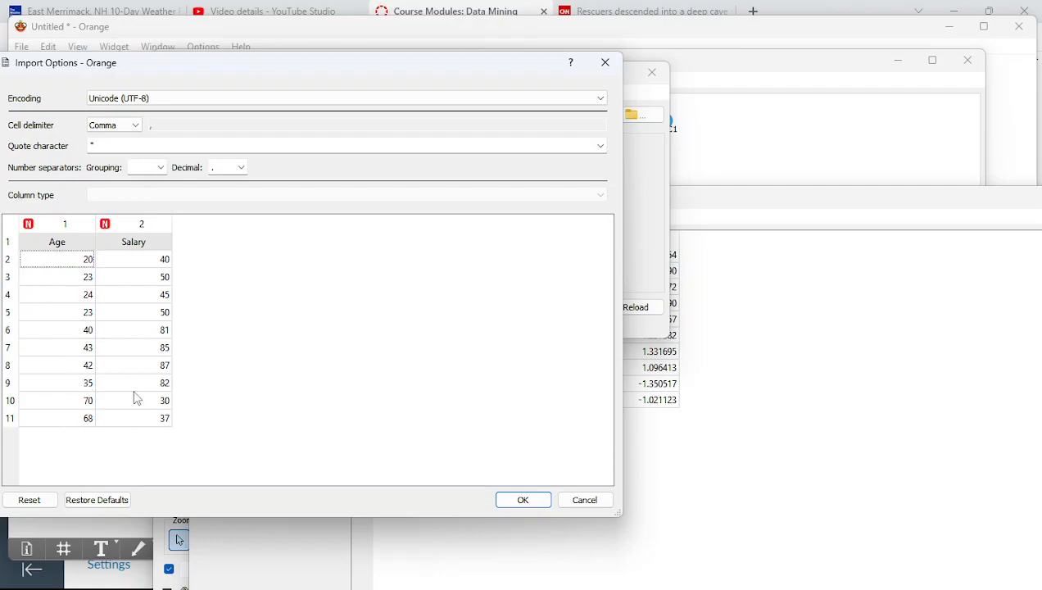
- Review the clusters in the scatter plot and the Annotated data table, and return to the workflow canvas
click(750, 152)
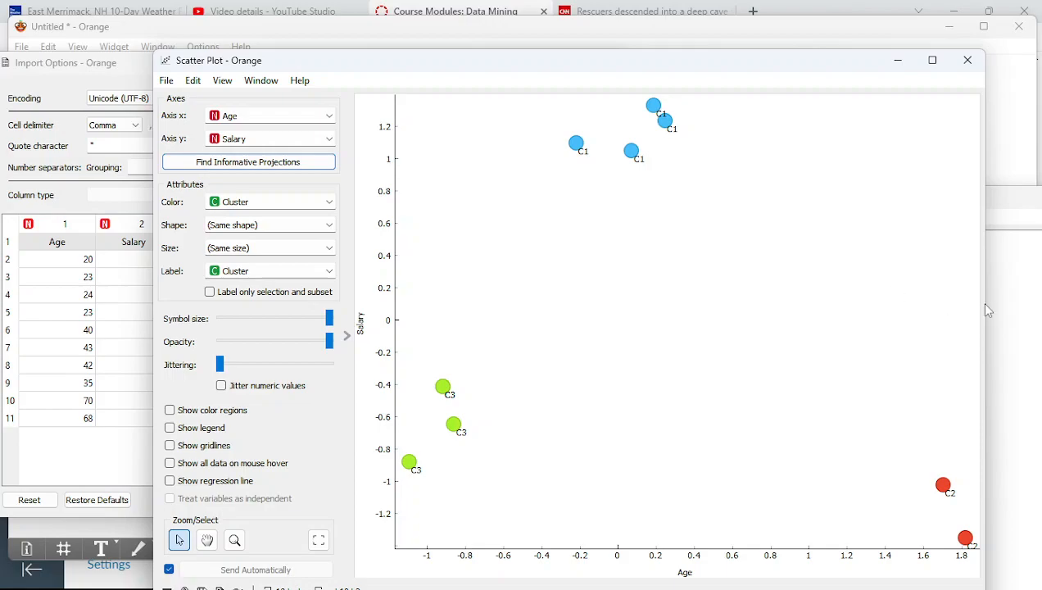
click(1006, 315)
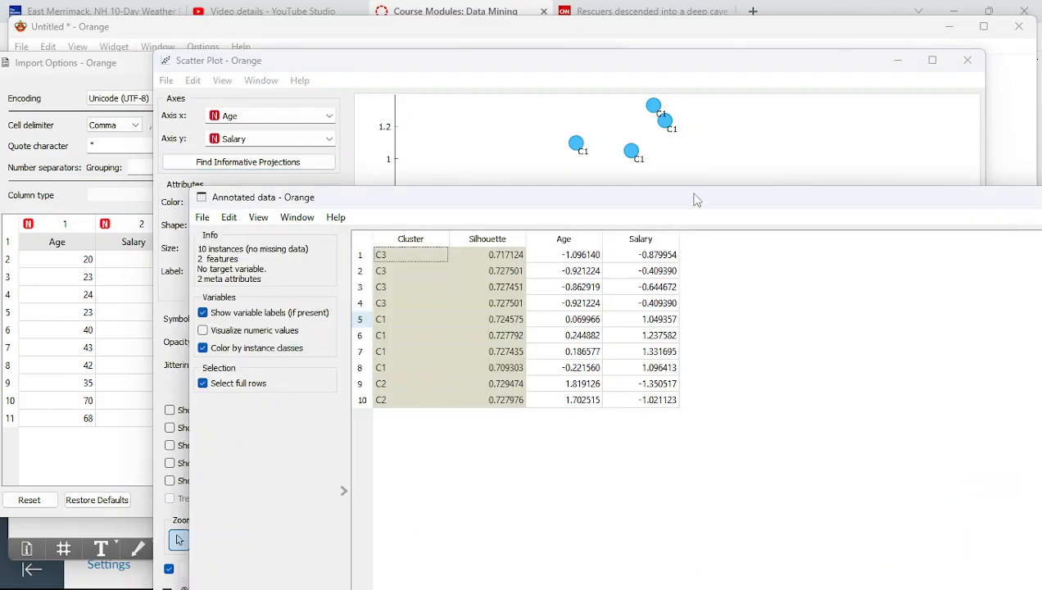
mouse_move(920, 201)
mouse_down()
mouse_move(791, 254)
mouse_move(791, 293)
mouse_up()
click(996, 290)
click(999, 297)
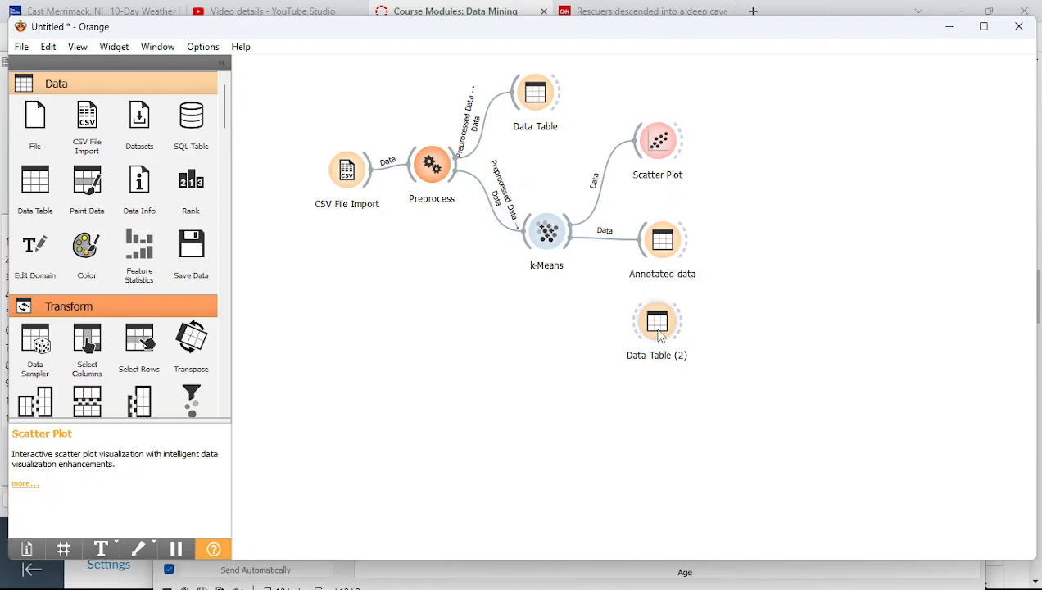
- Connect k-Means to Data Table (2), replacing the default link with one from the Centroids output to the Data input
drag(569, 244, 618, 309)
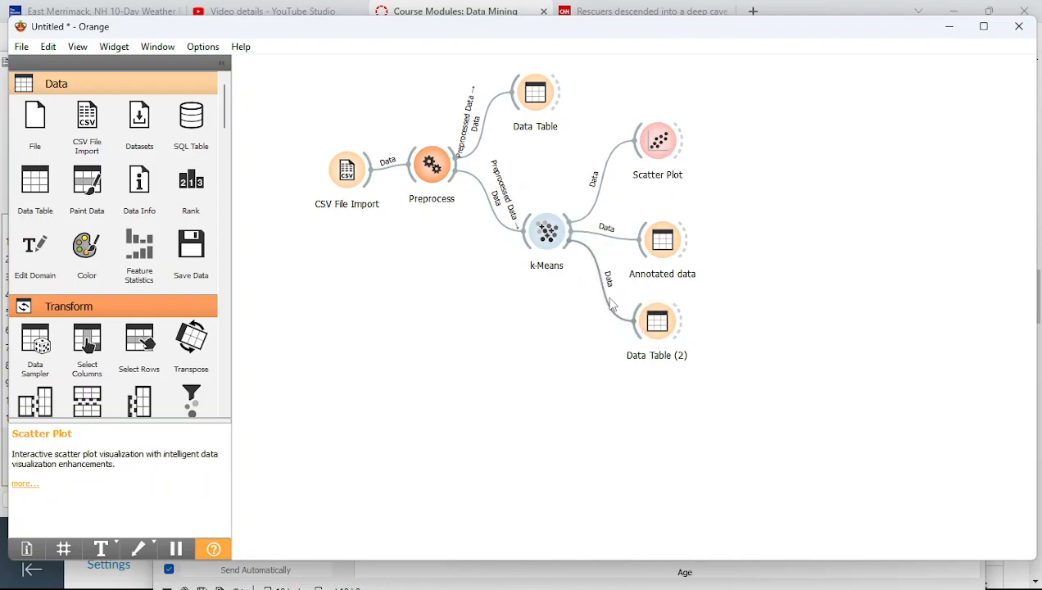
double_click(610, 305)
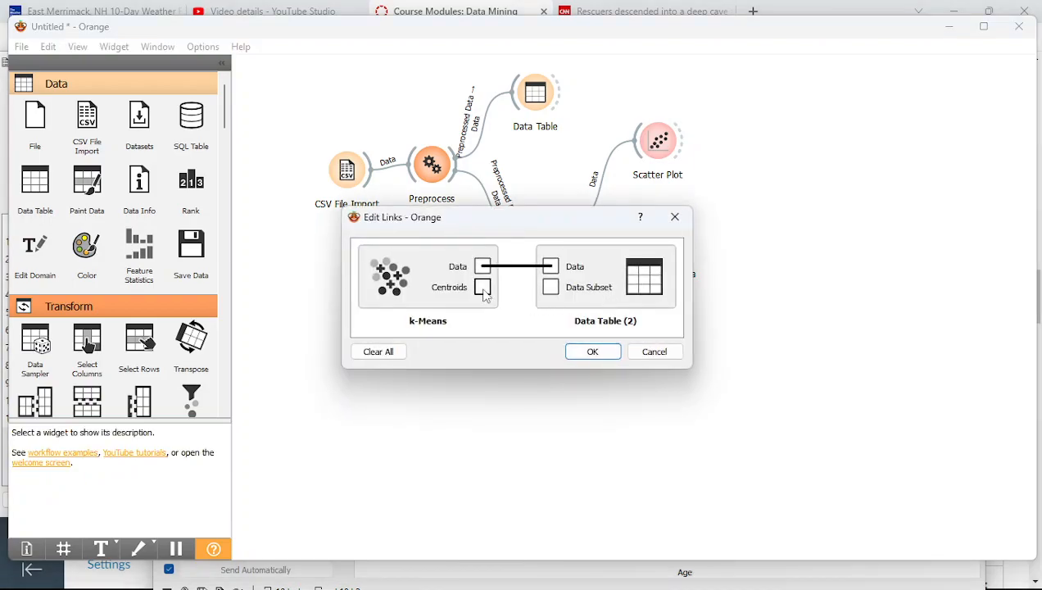
click(394, 353)
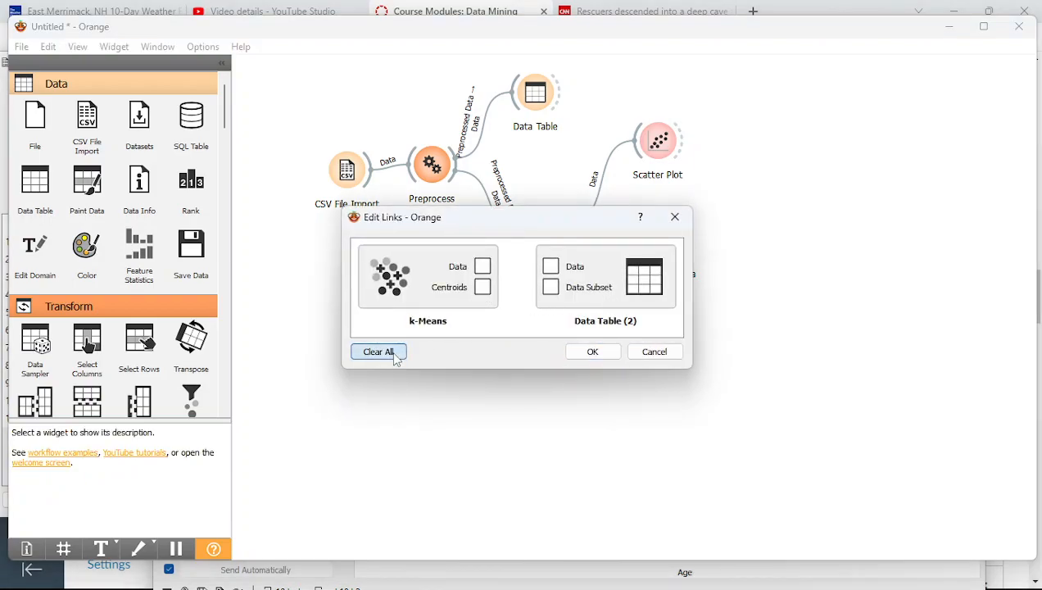
drag(483, 286, 549, 268)
click(587, 353)
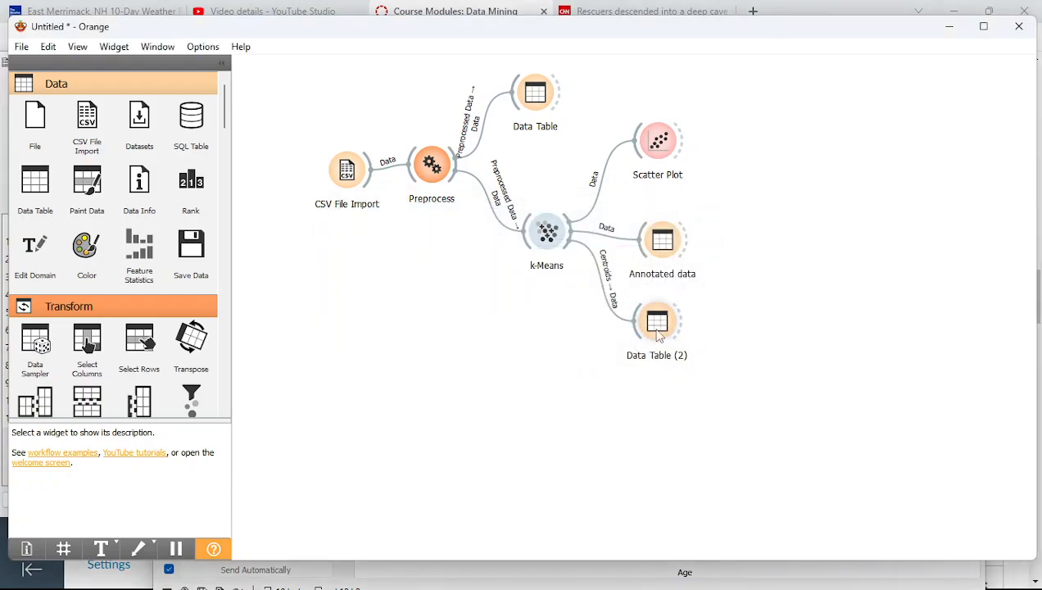
- Rename the Data Table (2) widget as Centroids
right_click(657, 327)
click(648, 327)
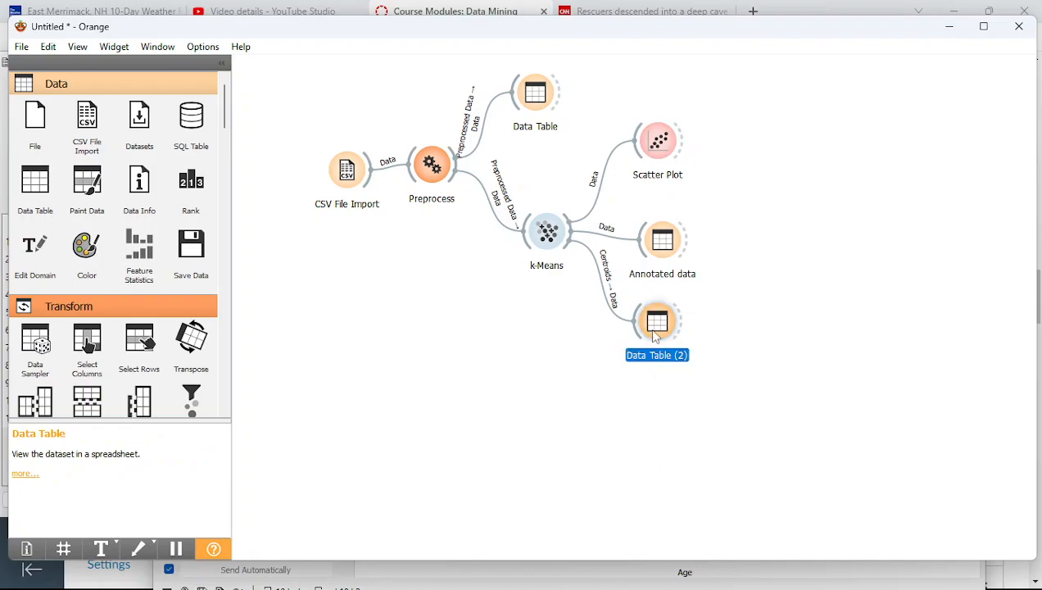
right_click(647, 327)
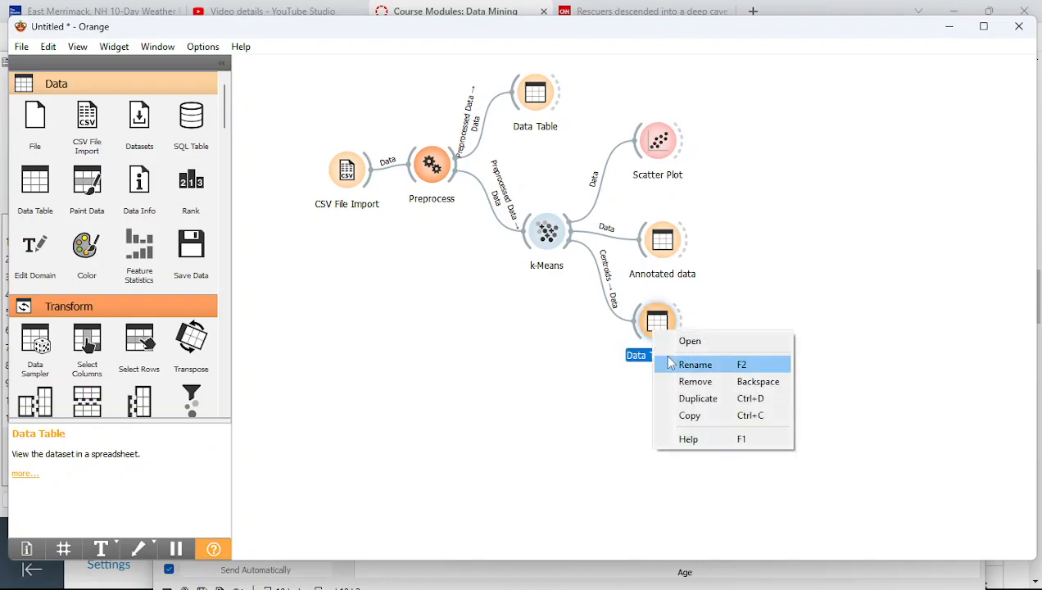
click(670, 363)
text(dentroids)
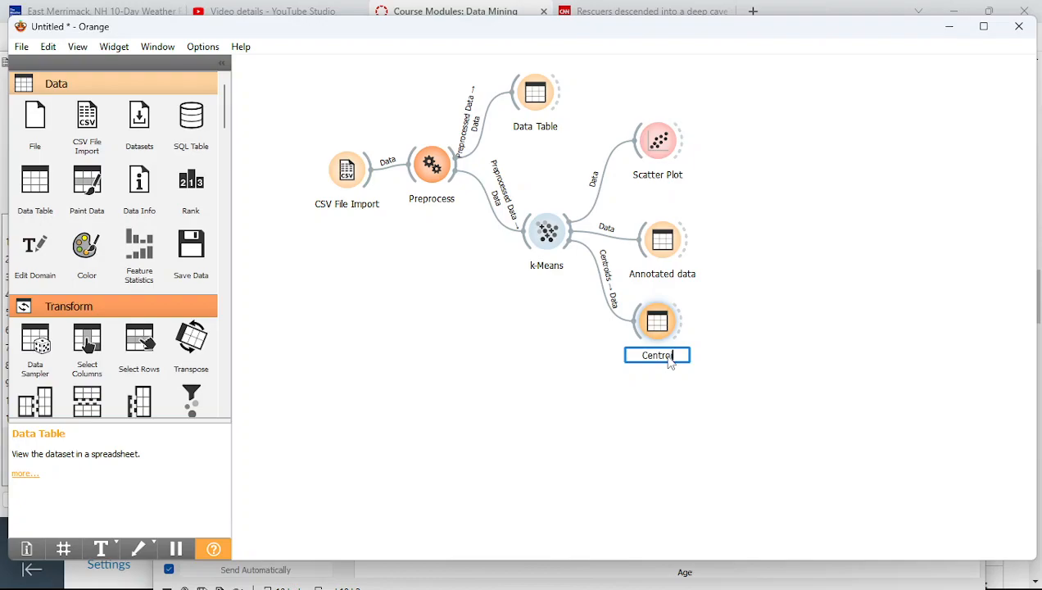
click(670, 434)
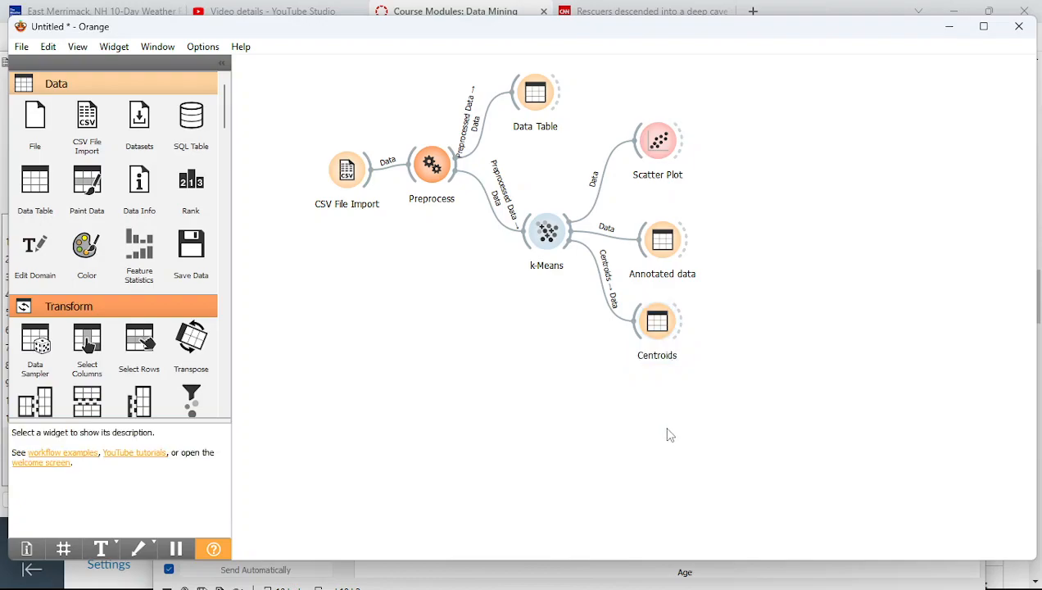
- Open the Centroids table and bring up the scatter plot over it to compare centroid coordinates with the cluster groups
double_click(669, 344)
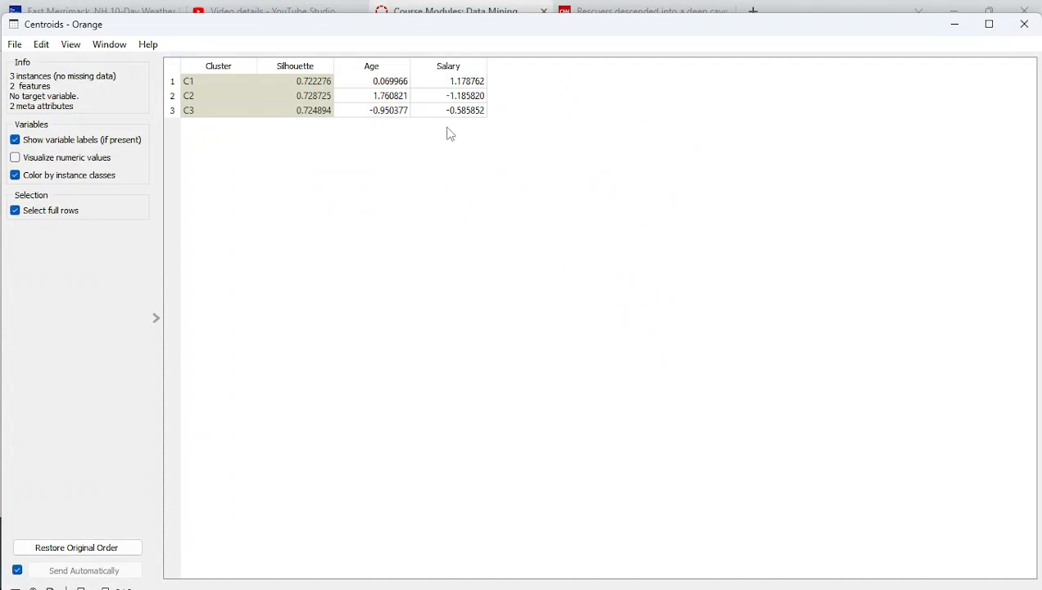
drag(360, 29, 347, 50)
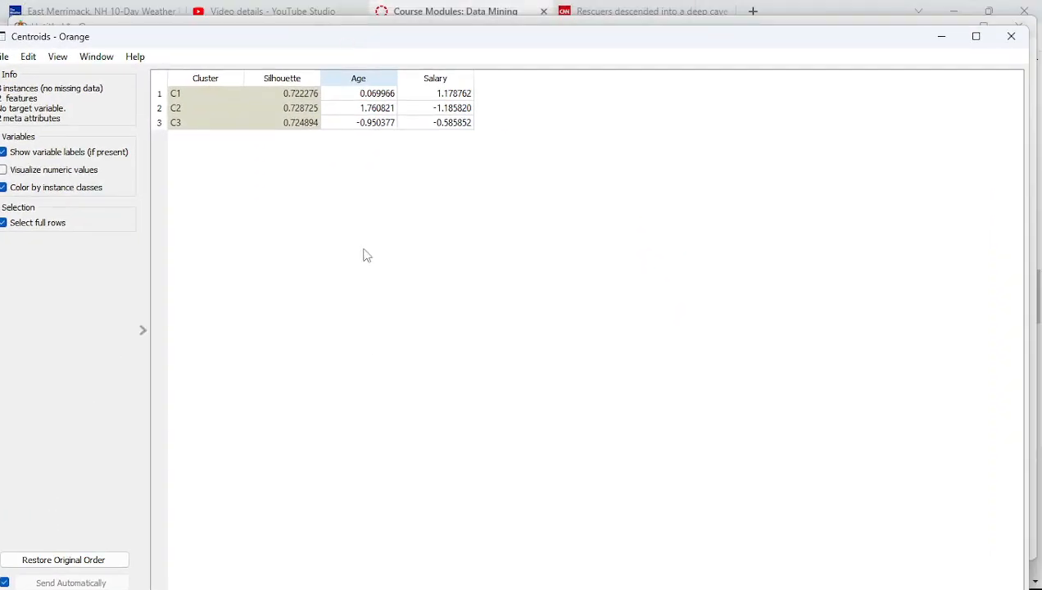
mouse_move(567, 583)
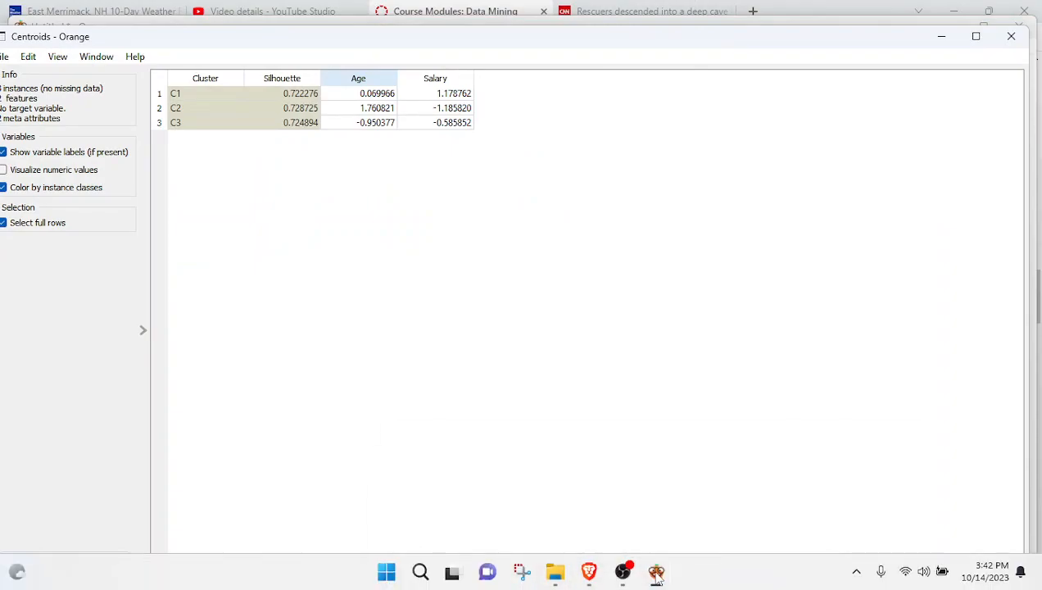
mouse_move(656, 570)
click(710, 491)
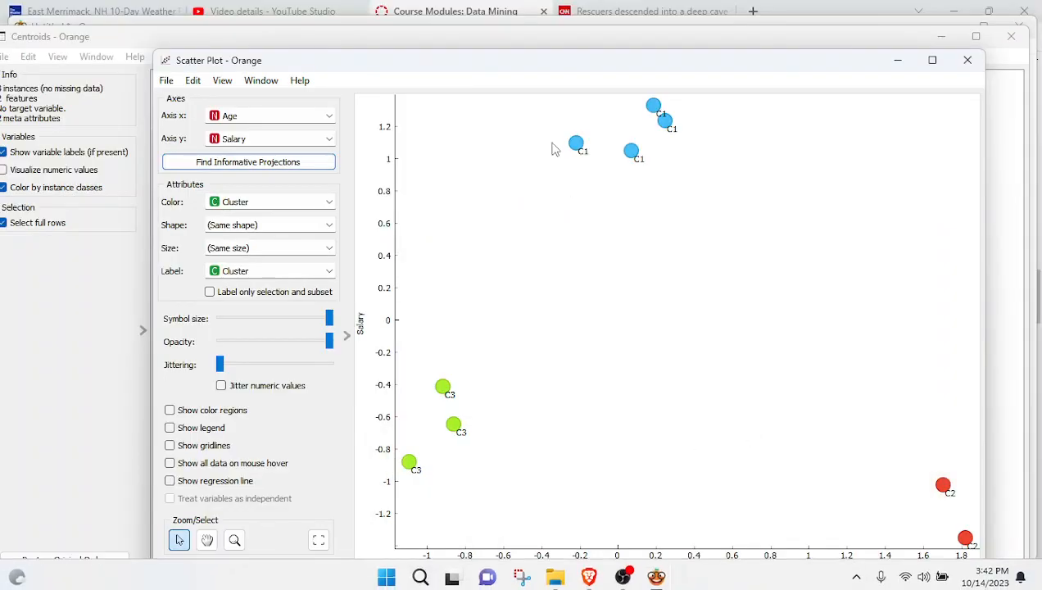
drag(514, 69, 369, 172)
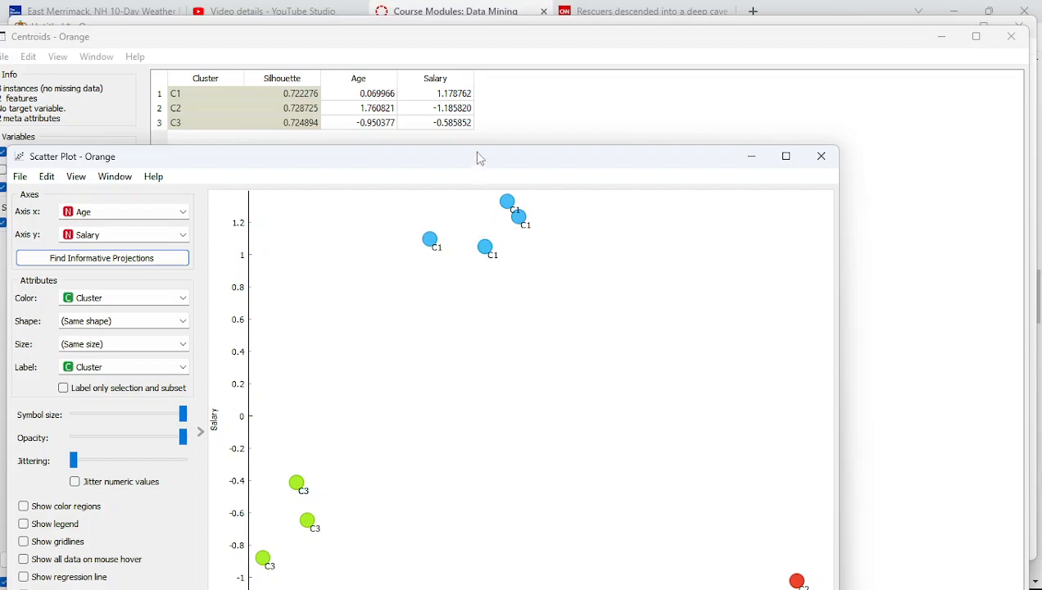
drag(474, 148, 615, 99)
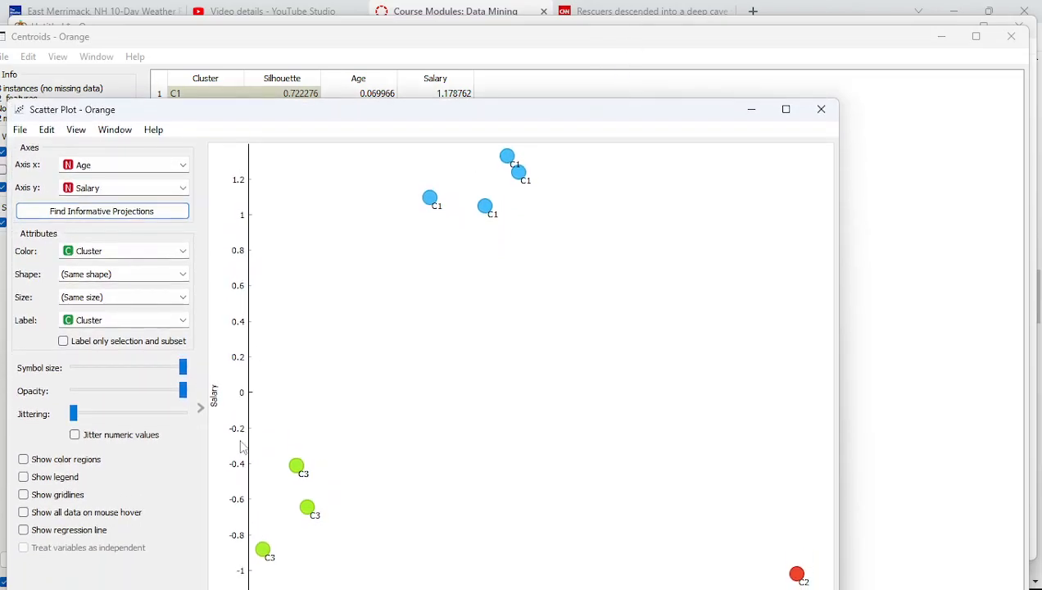
- Select the C1 centroid row, compare the centroids with the plotted clusters, and return to the workflow canvas
click(393, 95)
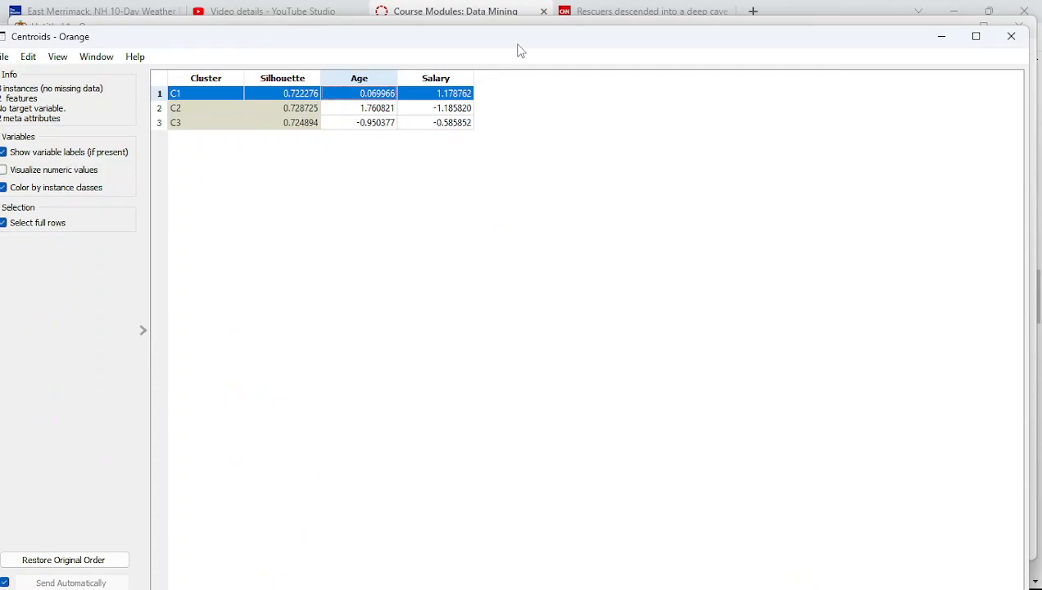
drag(524, 45, 368, 365)
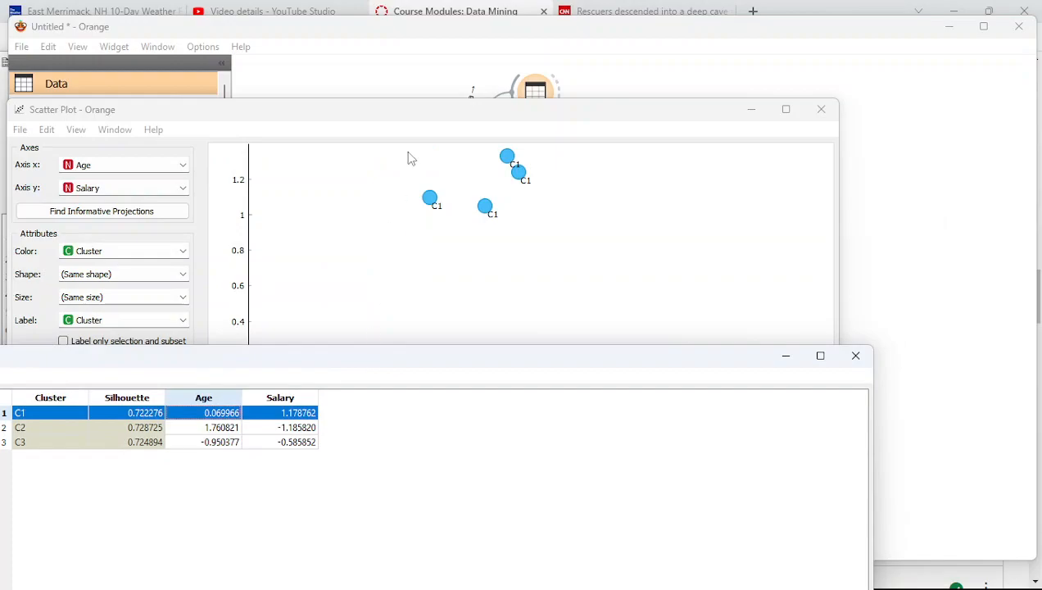
drag(415, 117, 516, 63)
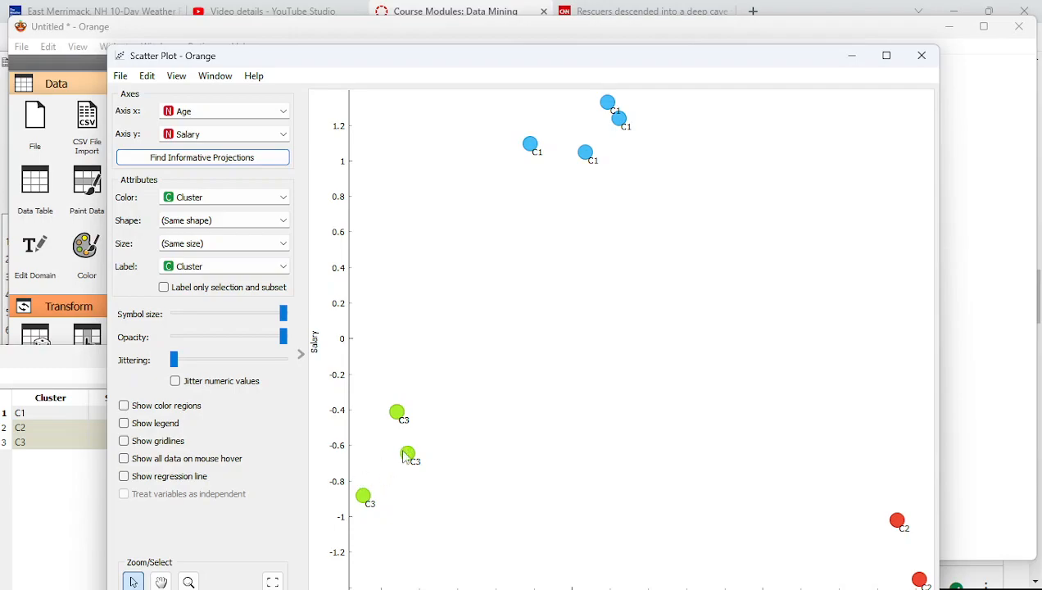
click(921, 57)
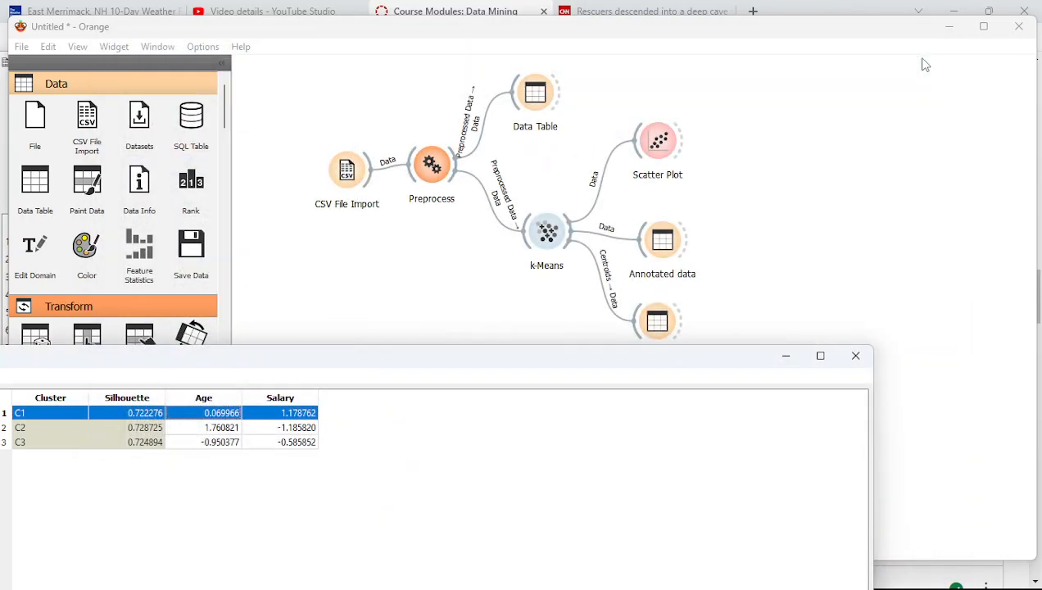
click(784, 357)
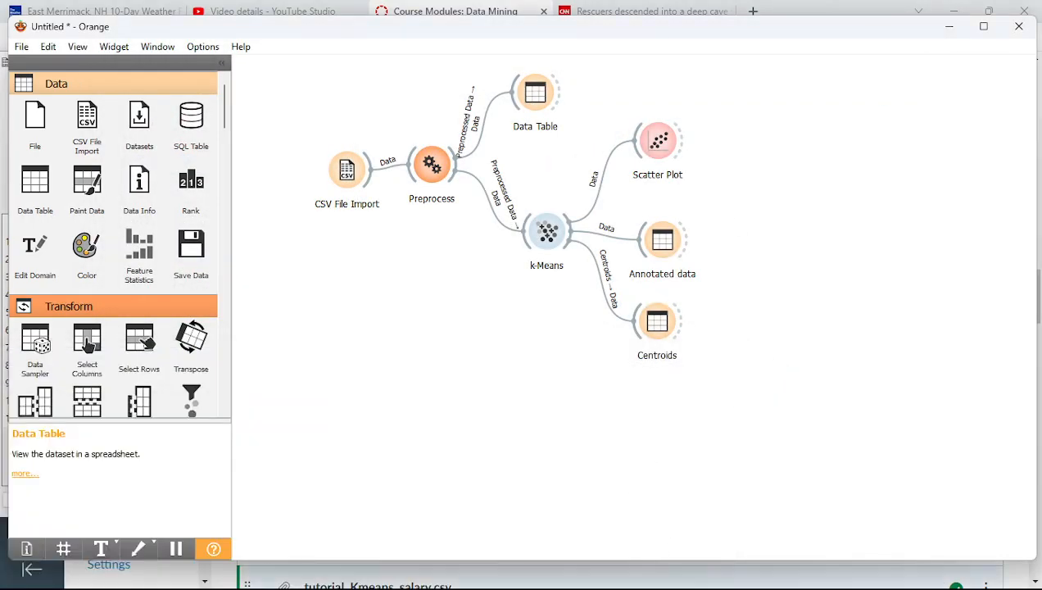
click(621, 571)
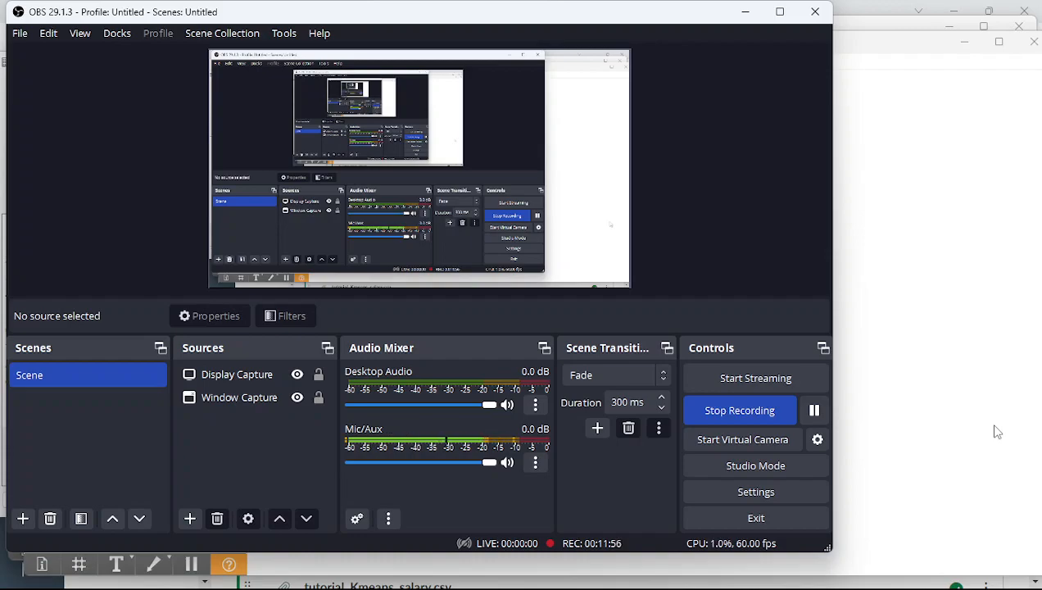
click(746, 13)
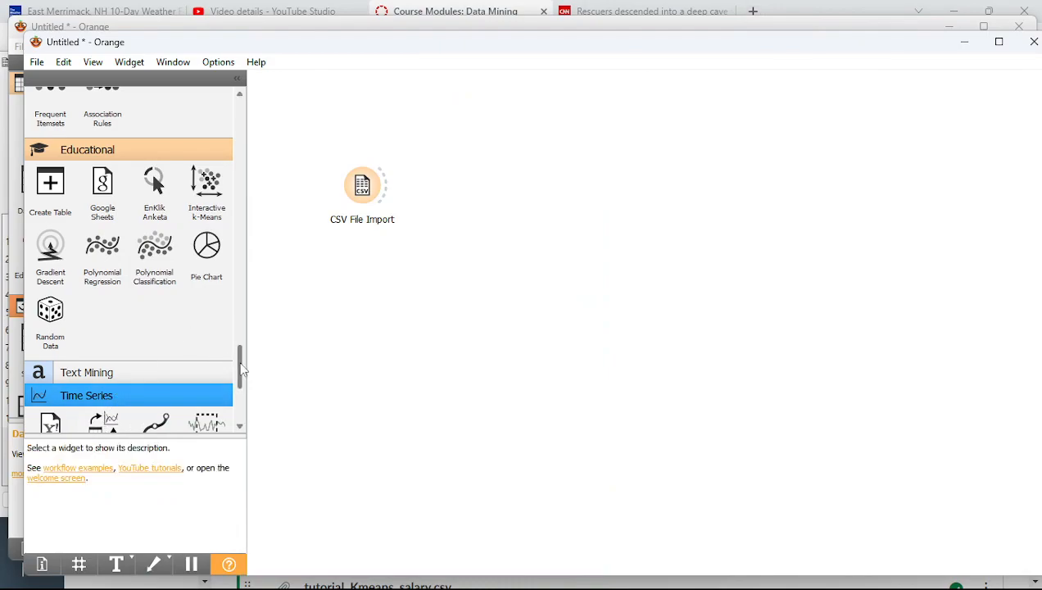
- In the second workflow window, add a Preprocess widget and connect CSV File Import to it
drag(241, 368, 239, 326)
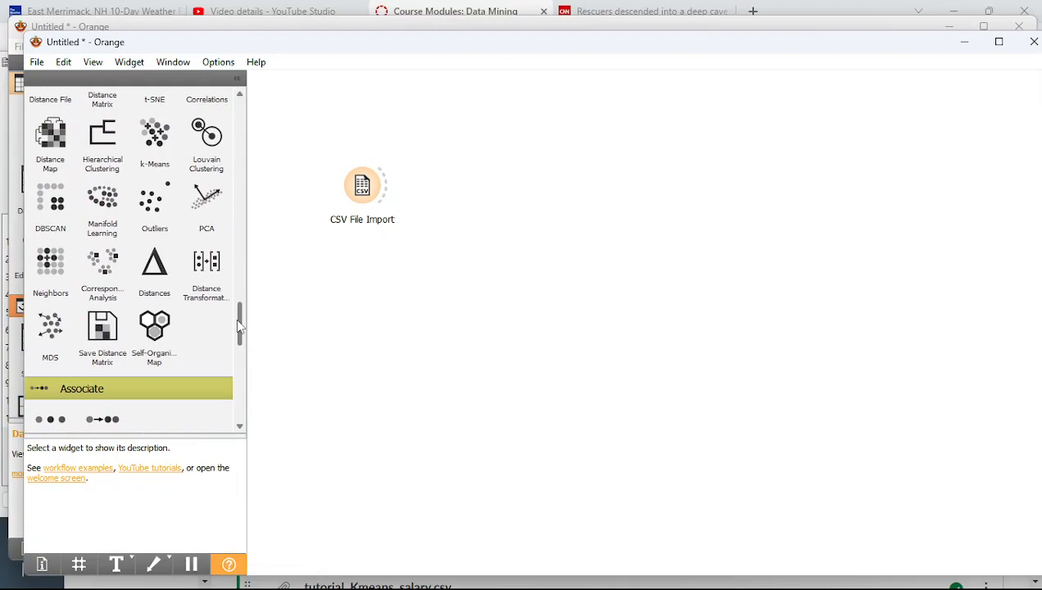
click(355, 204)
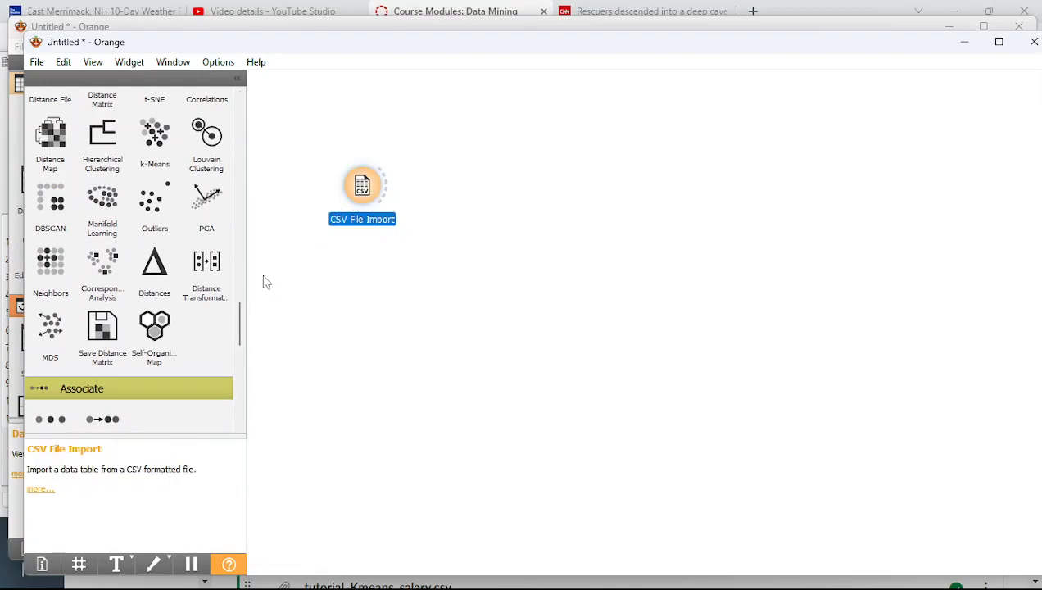
drag(240, 327, 230, 363)
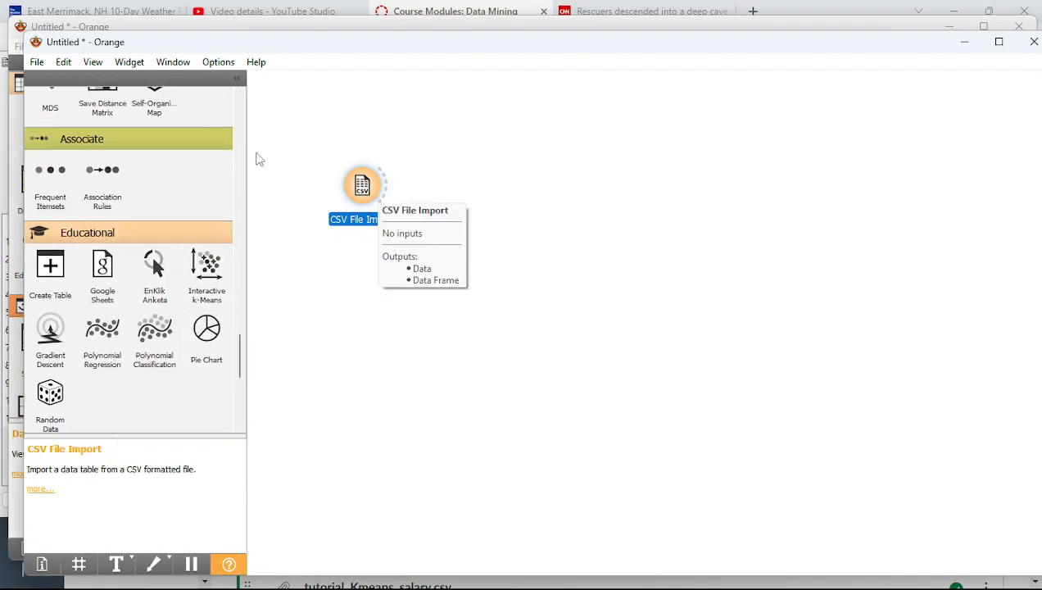
scroll(243, 141, up, 5)
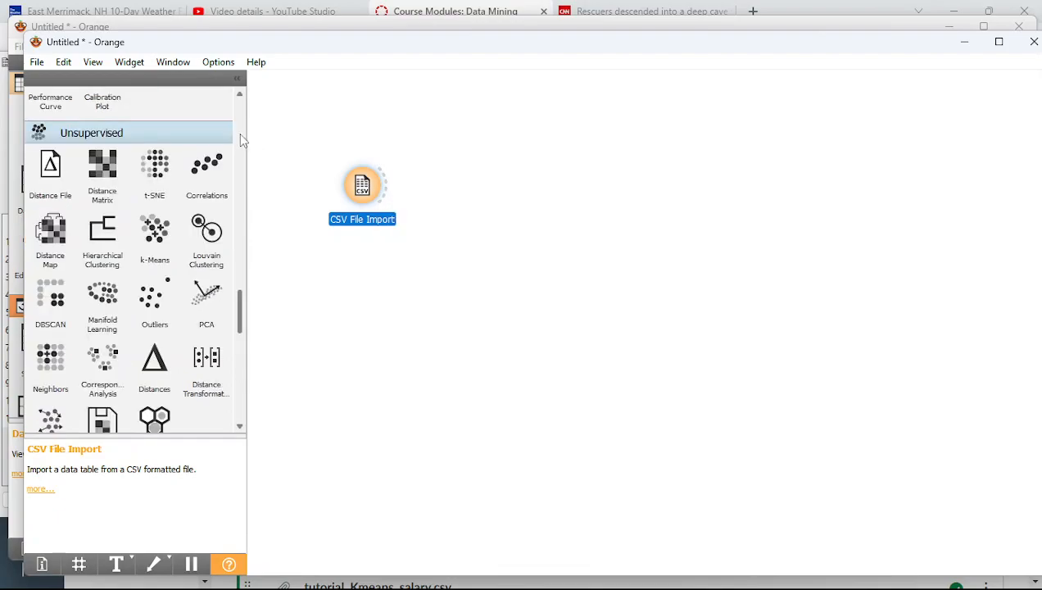
scroll(243, 140, up, 10)
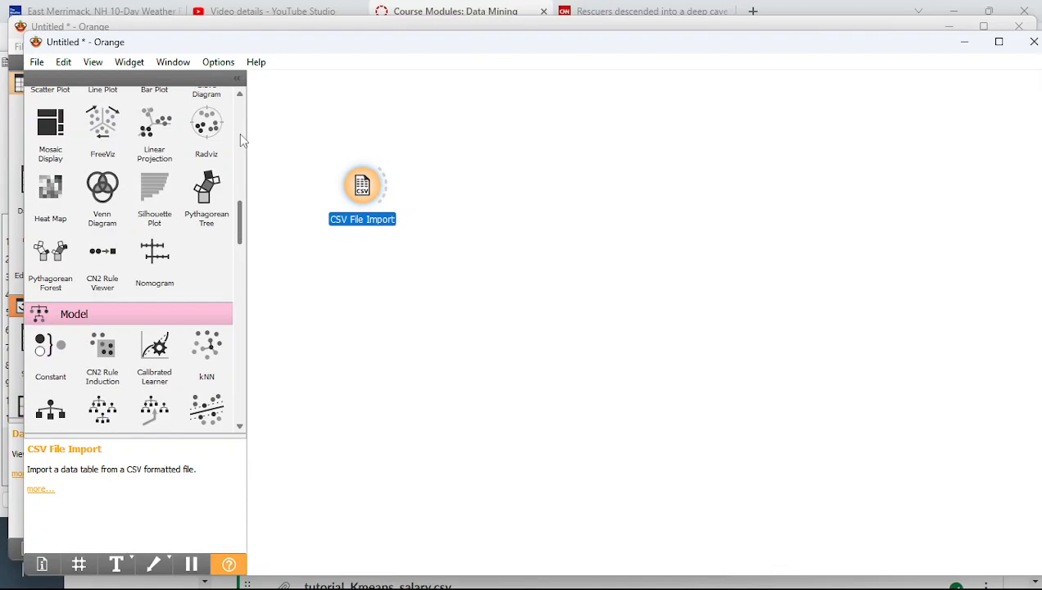
scroll(242, 176, up, 5)
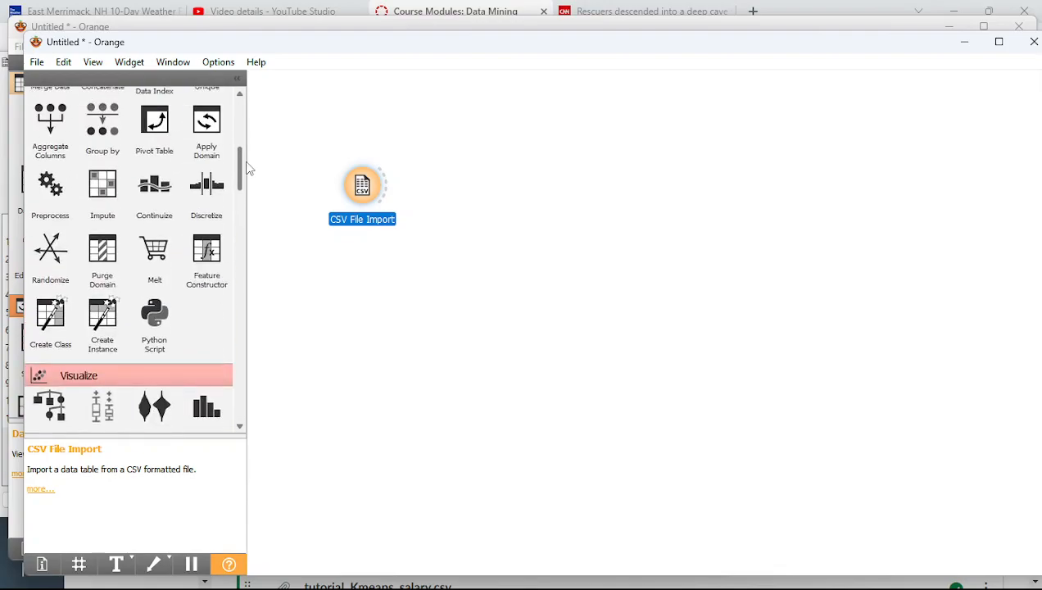
mouse_move(50, 184)
mouse_down()
mouse_move(391, 162)
mouse_move(438, 180)
mouse_move(417, 190)
mouse_move(426, 194)
mouse_up()
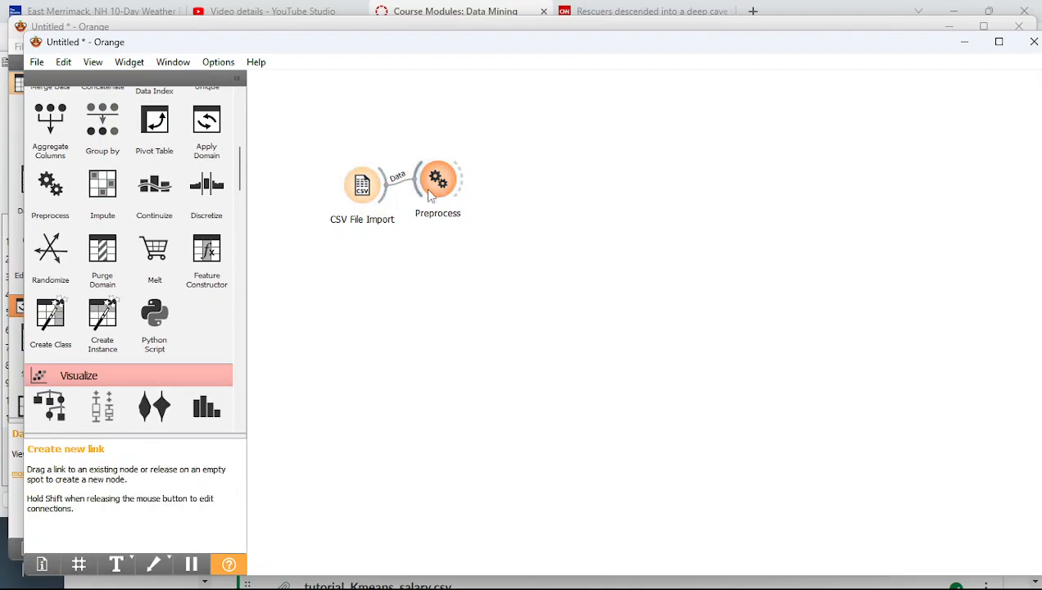
- Check that Preprocess applies Normalize Features with Standardize to μ=0, σ²=1, and close its settings
double_click(433, 190)
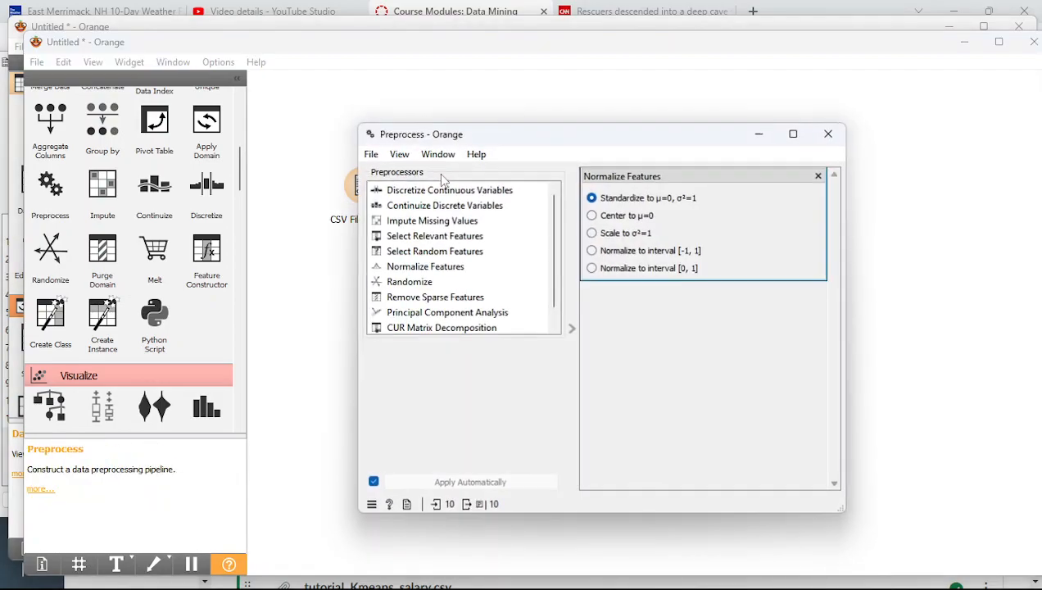
click(423, 267)
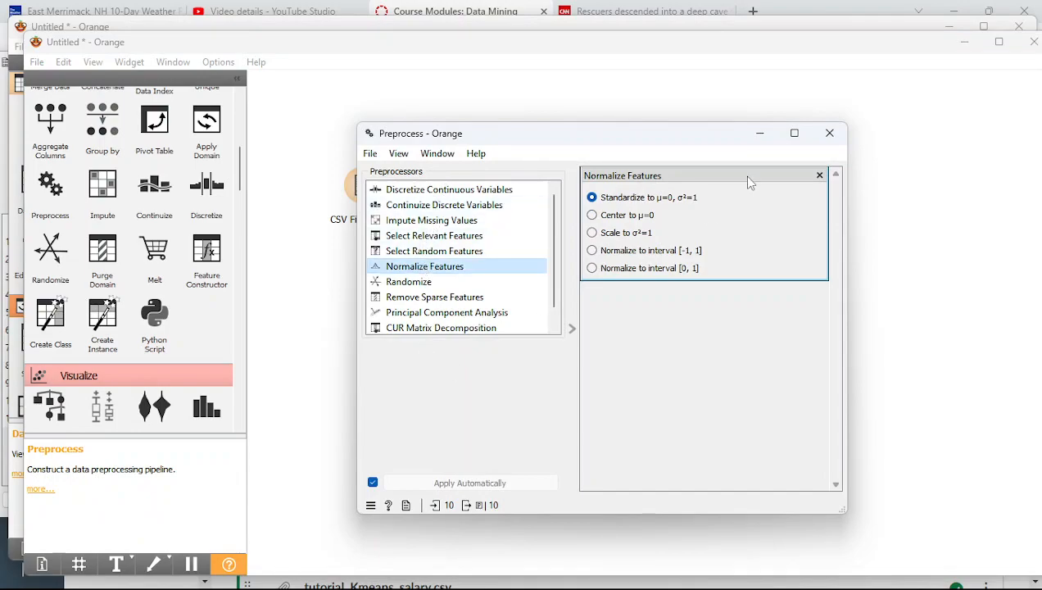
click(829, 135)
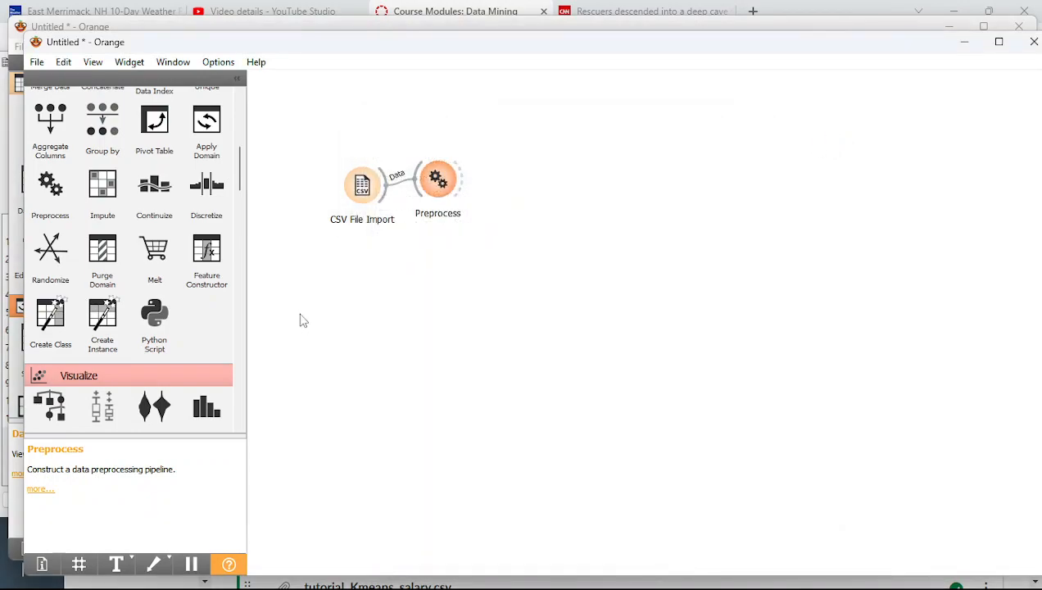
- Add an Interactive k-Means widget beside Preprocess and connect the Preprocessed Data output to its Data input
drag(240, 182, 221, 365)
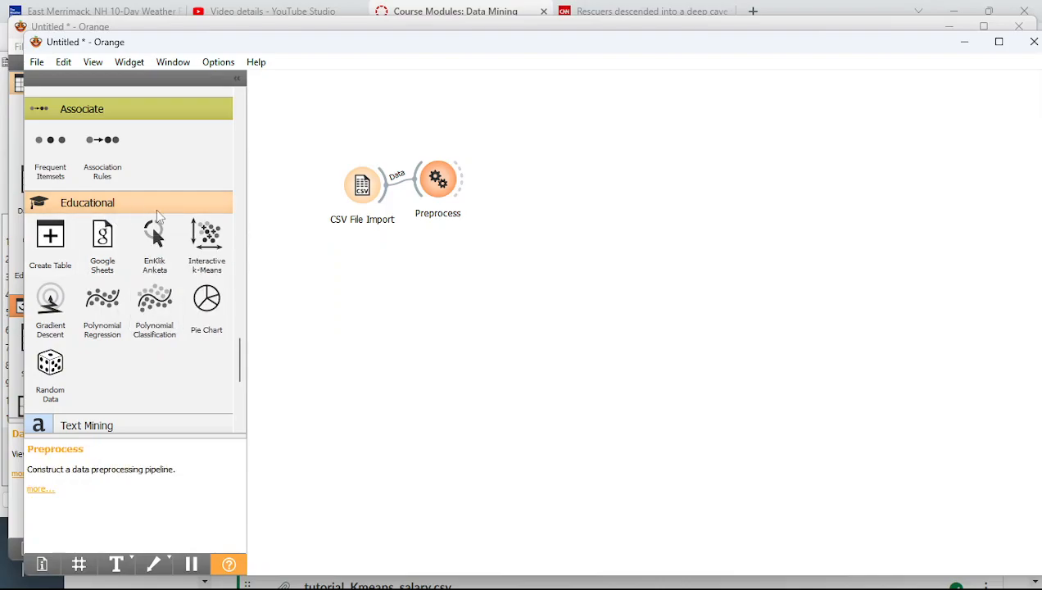
drag(210, 236, 509, 174)
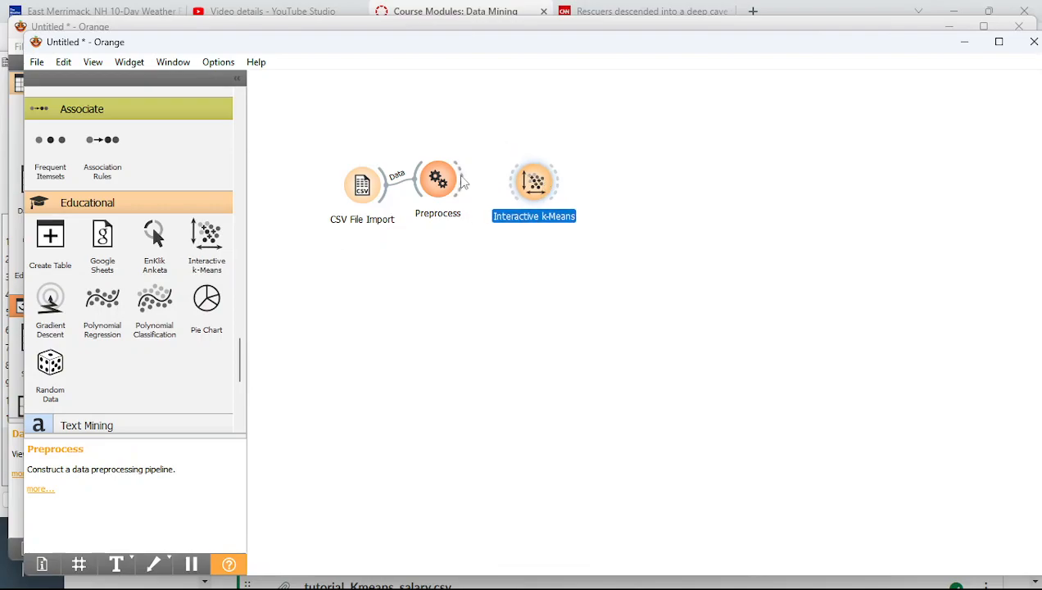
drag(463, 187, 534, 183)
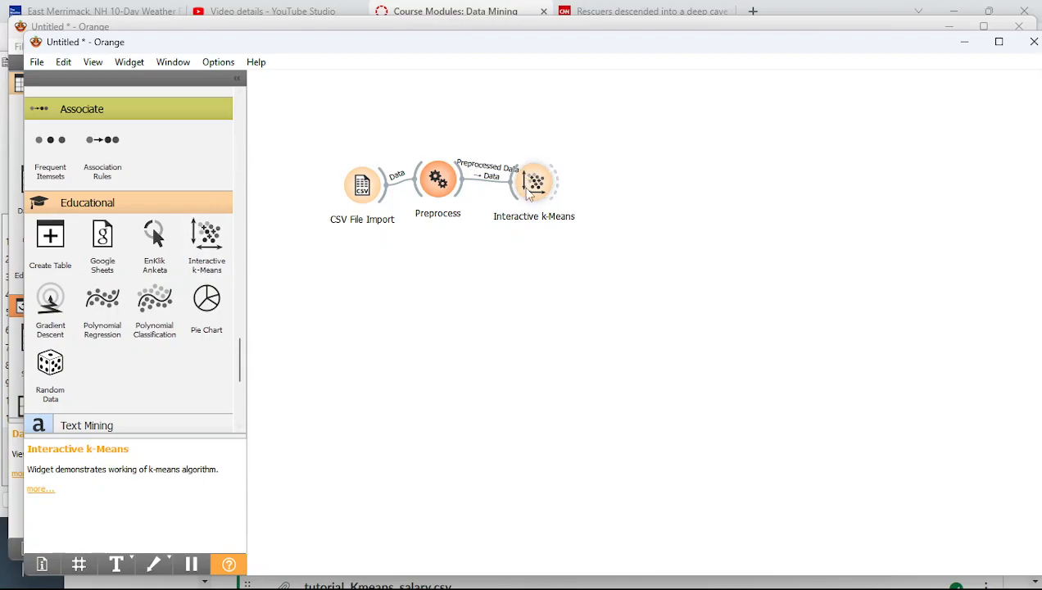
mouse_move(531, 199)
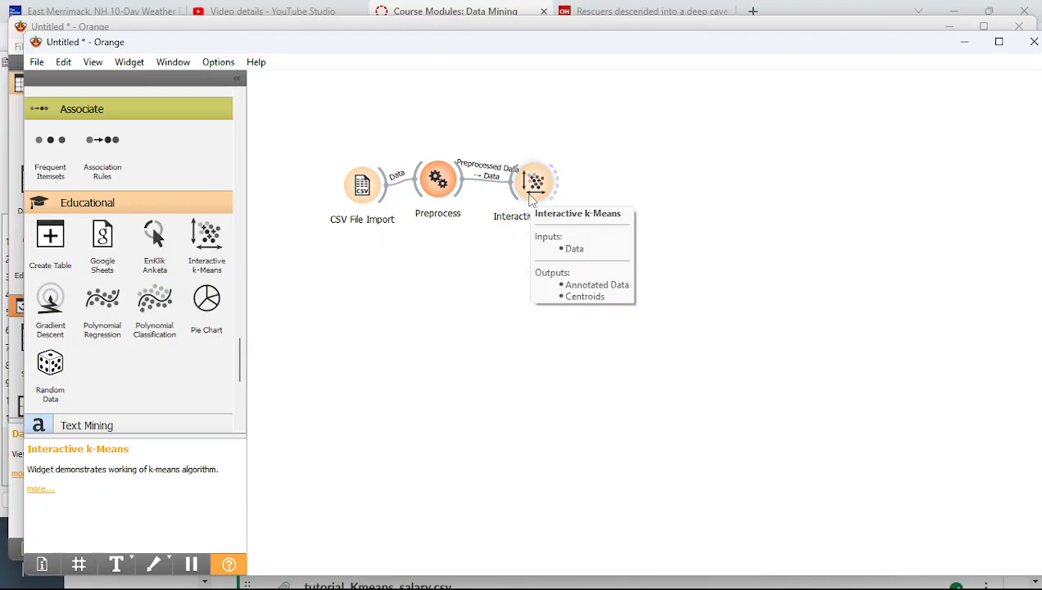
click(528, 190)
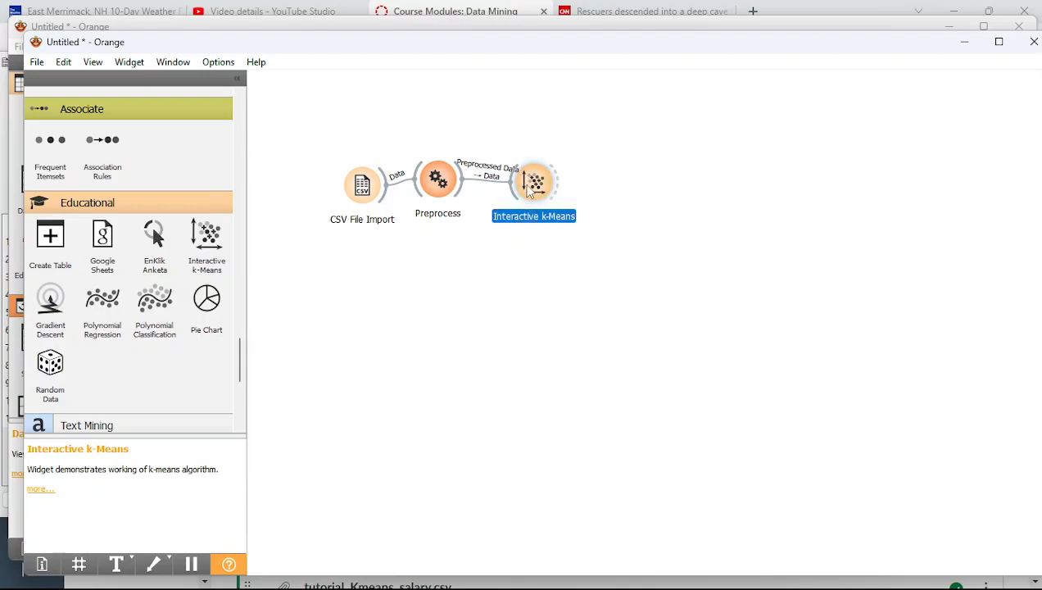
mouse_move(583, 563)
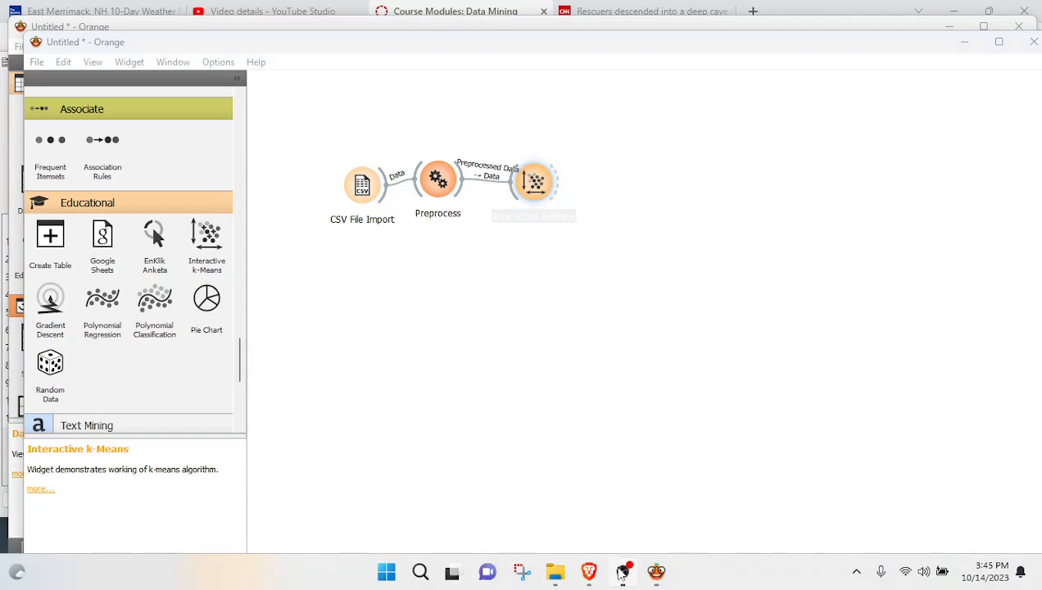
click(622, 571)
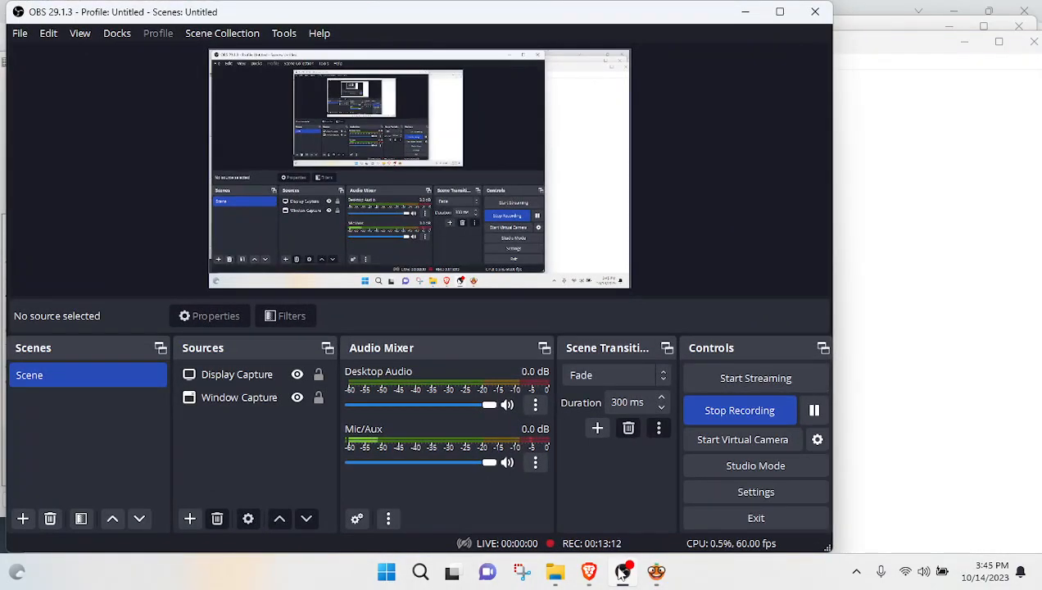
mouse_move(655, 571)
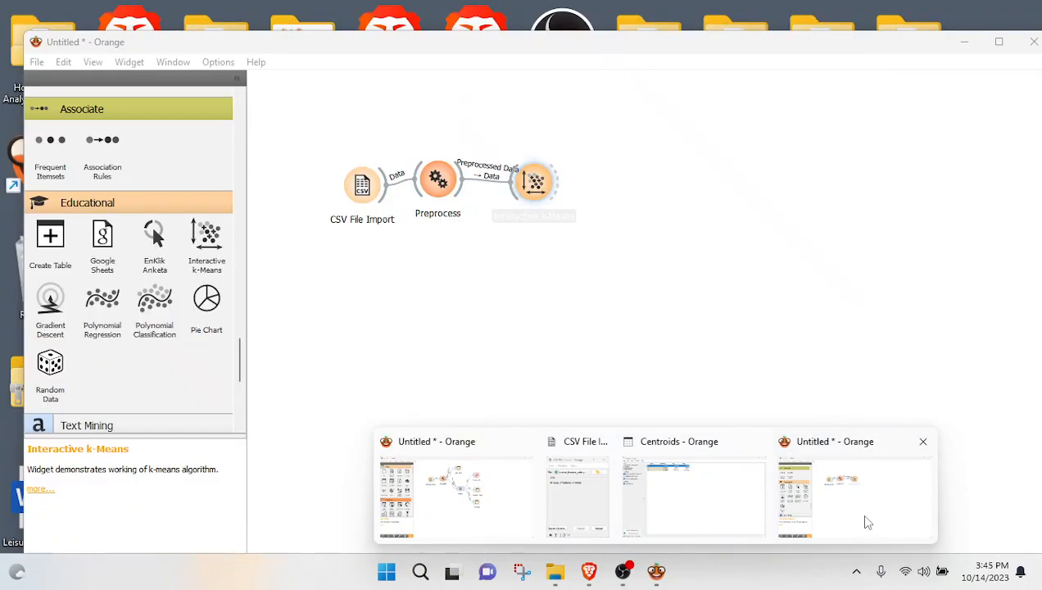
- Open the Interactive k-Means widget in the second workflow and move its window clear of the Preprocess widget
click(858, 512)
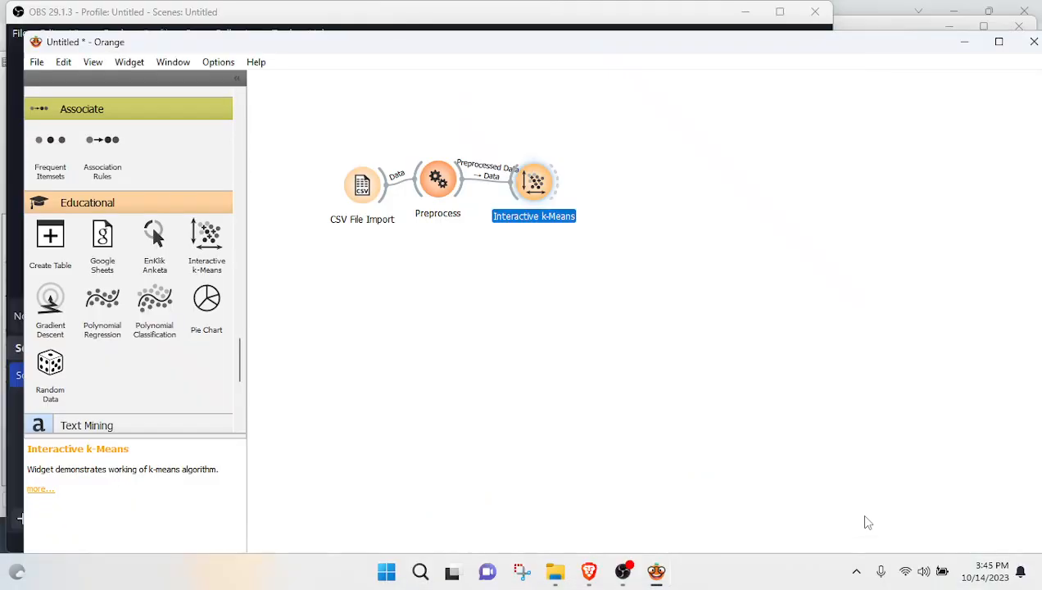
double_click(533, 185)
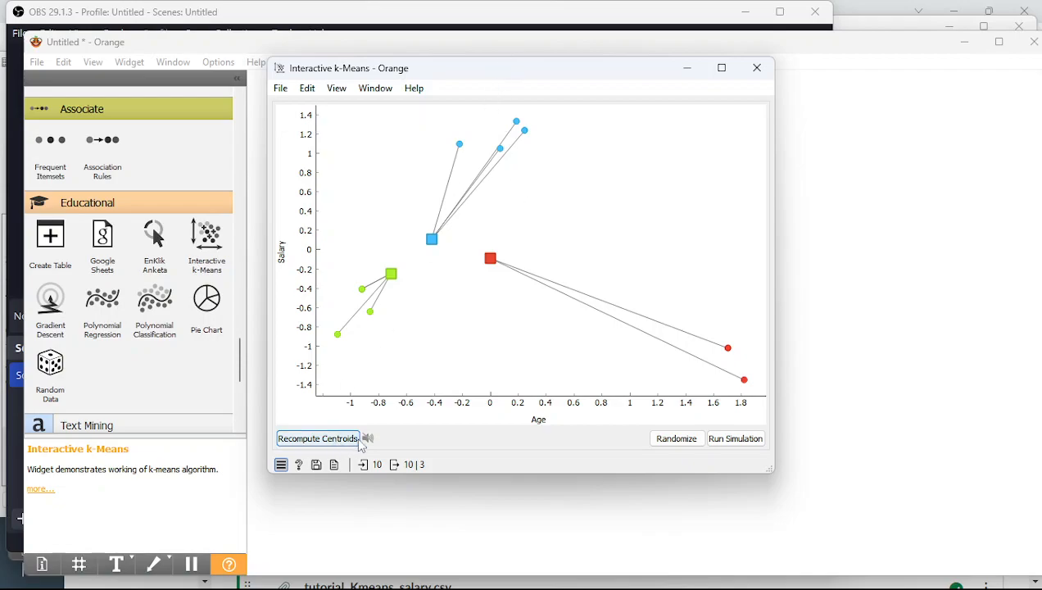
drag(404, 74, 666, 82)
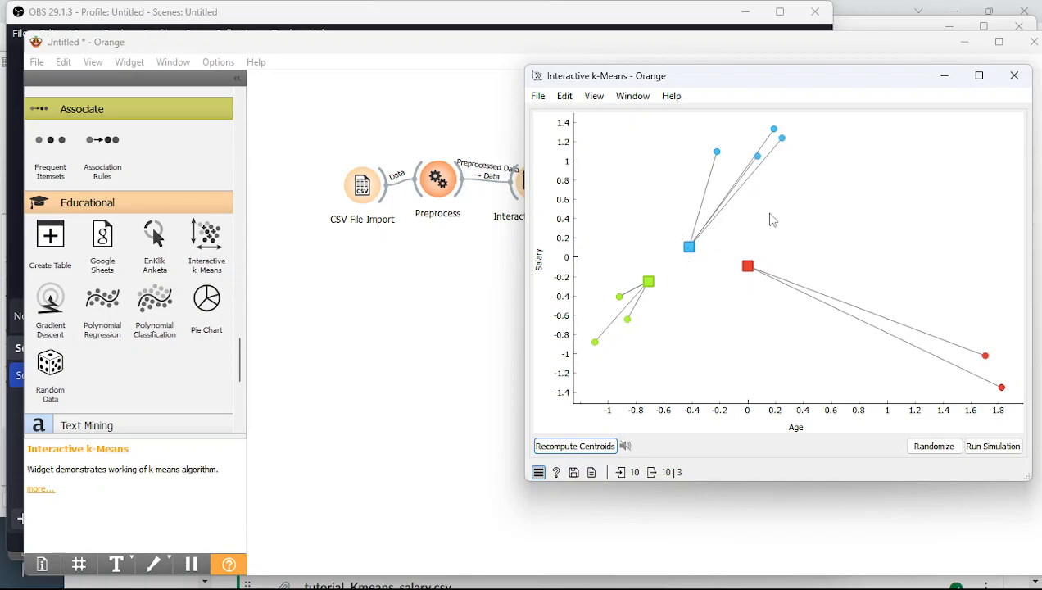
- Recompute the centroids and reassign membership once in Interactive k-Means, and step back to the initial centroid positions
click(595, 446)
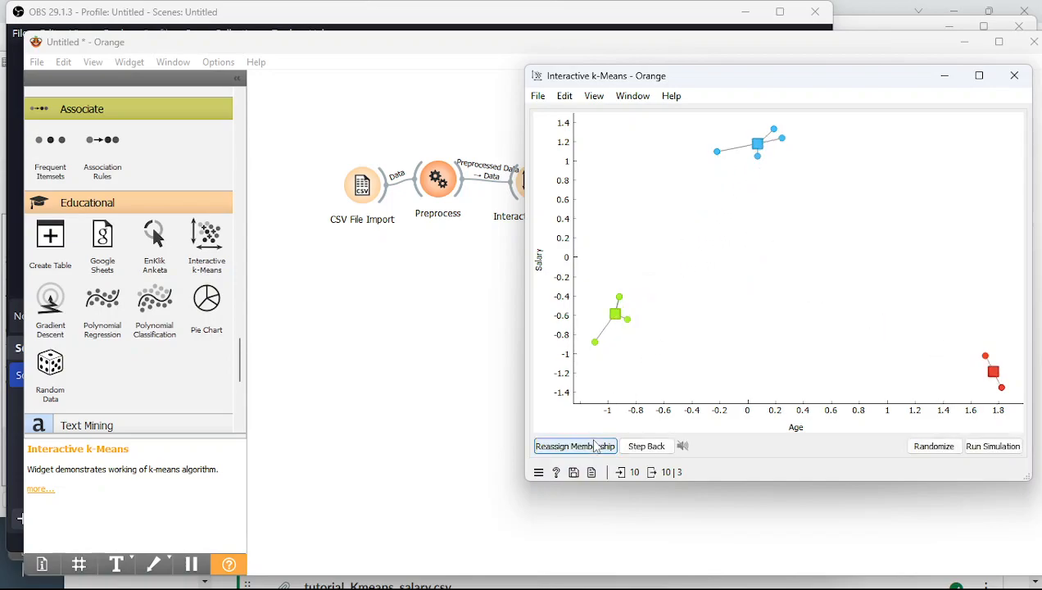
click(595, 445)
click(646, 445)
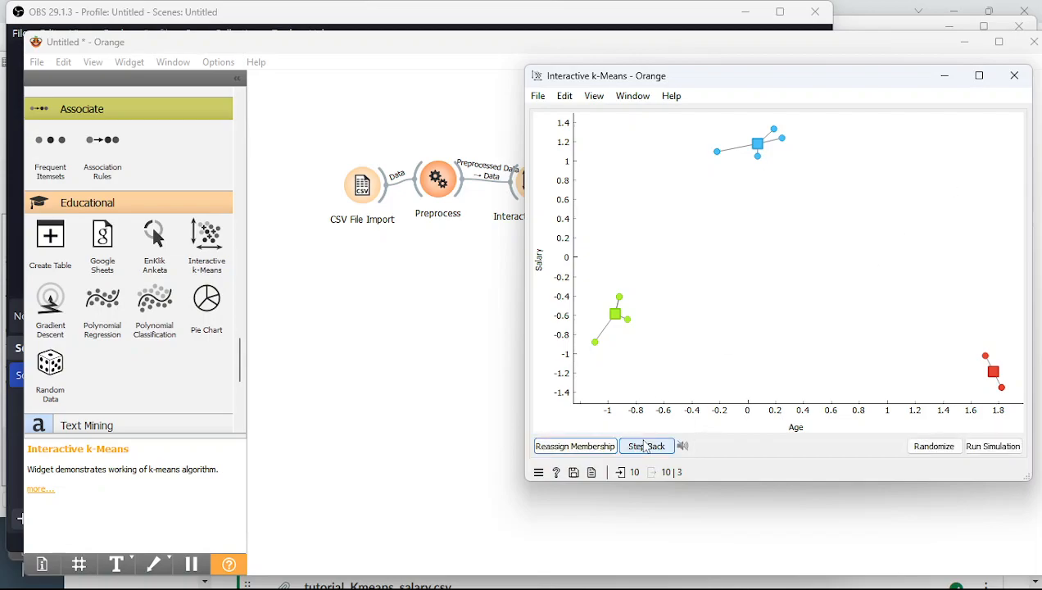
click(646, 445)
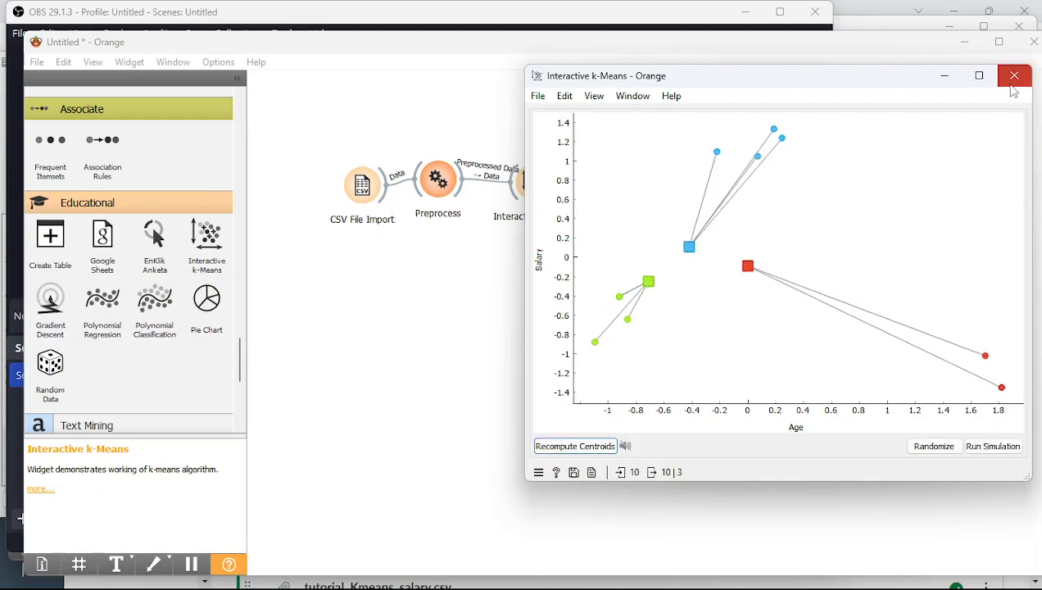
click(1014, 76)
double_click(509, 184)
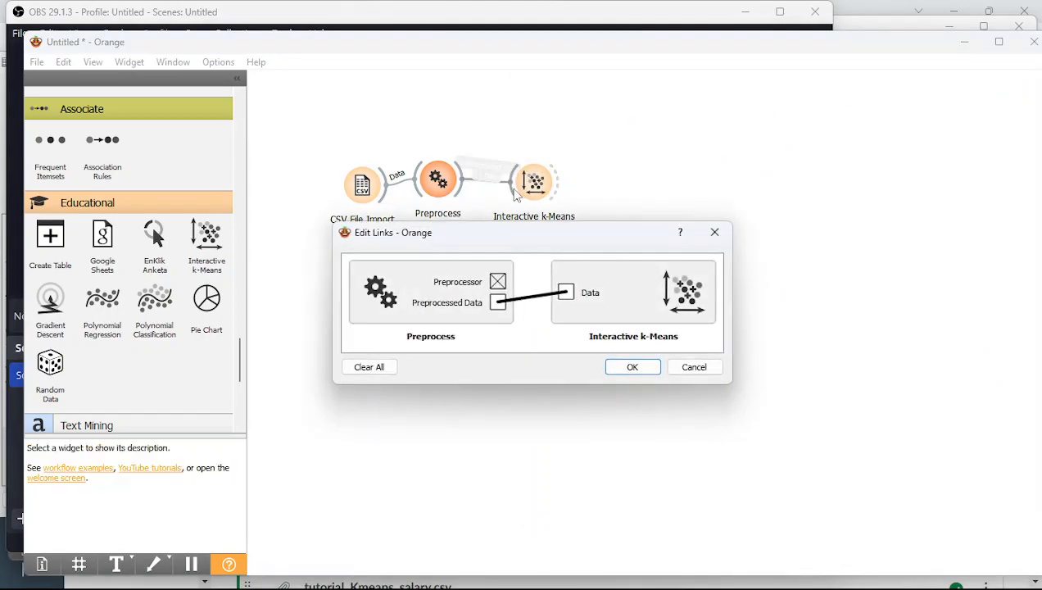
click(685, 368)
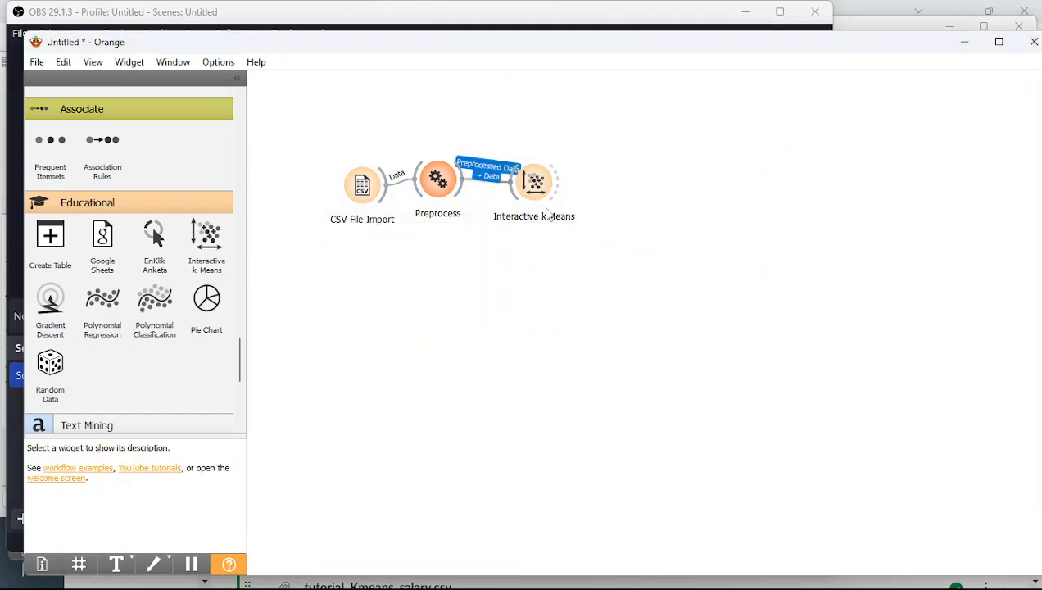
double_click(539, 201)
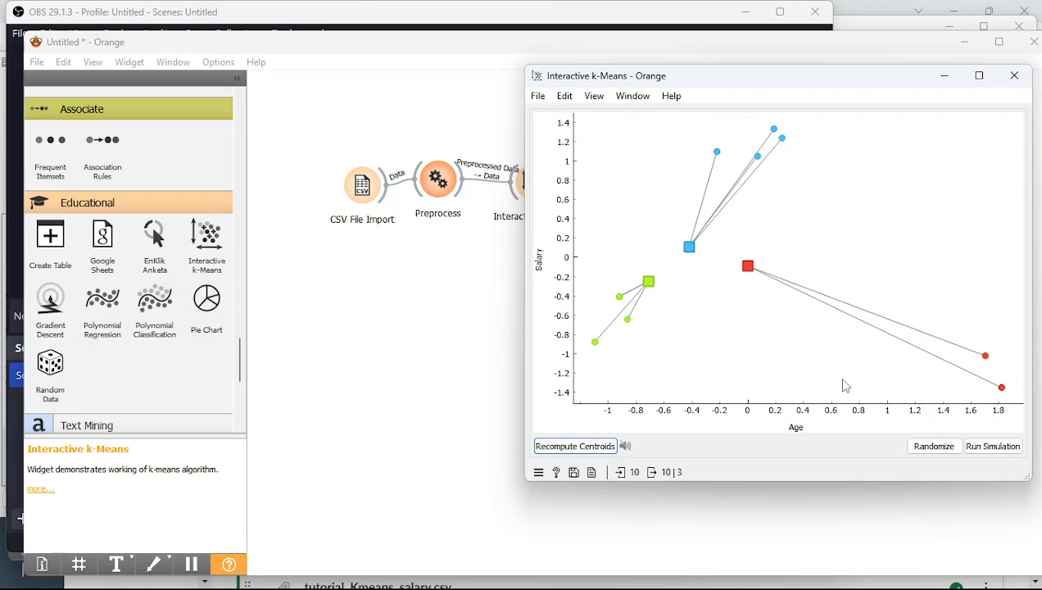
- Run the Interactive k-Means simulation, stop it, and try reassigning membership and stepping back through the iterations
click(978, 450)
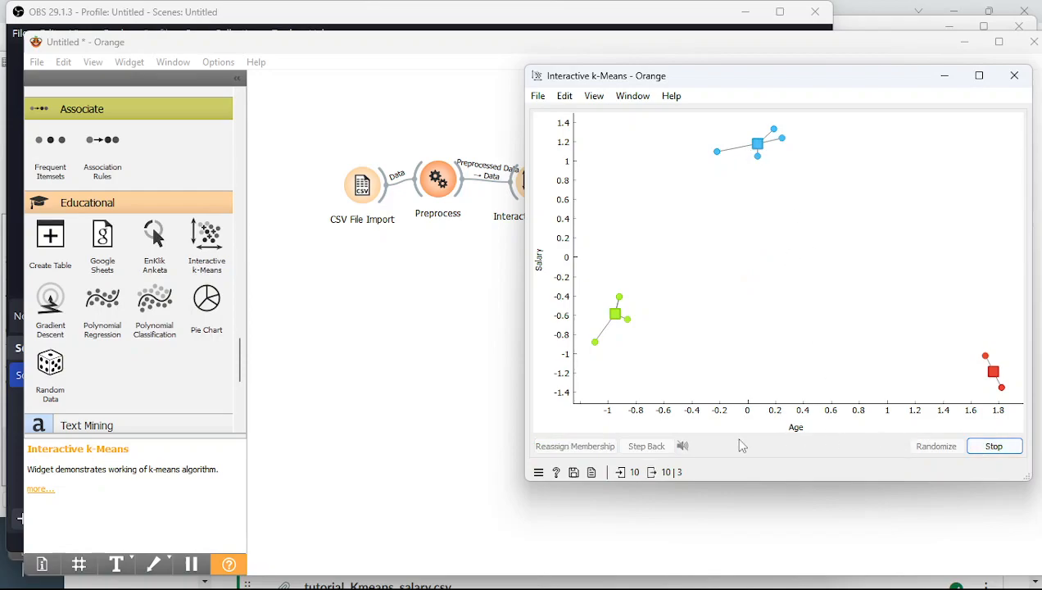
click(994, 446)
click(590, 450)
click(590, 450)
click(632, 450)
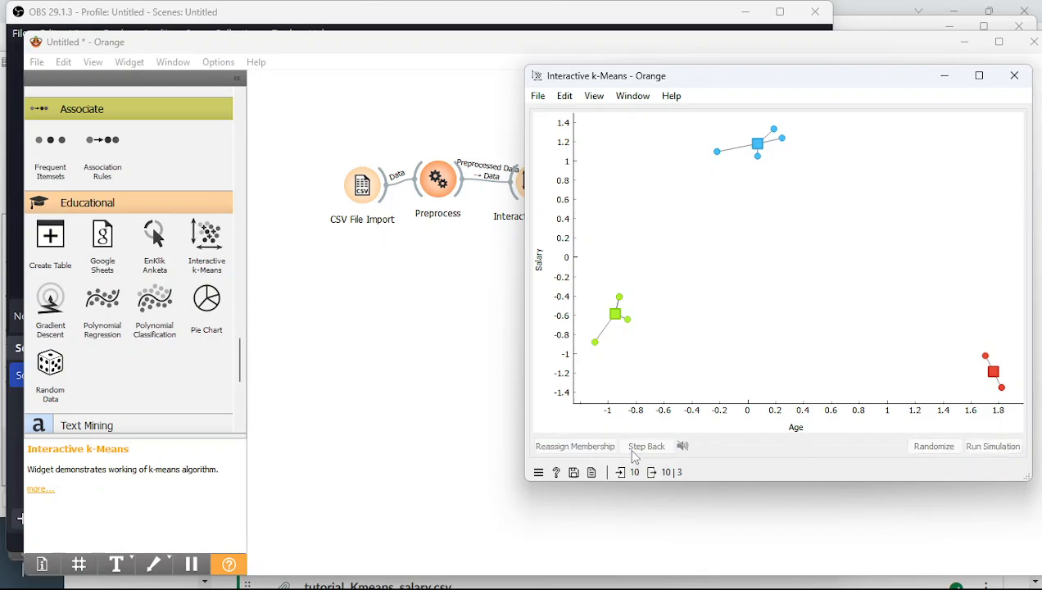
click(631, 450)
click(632, 450)
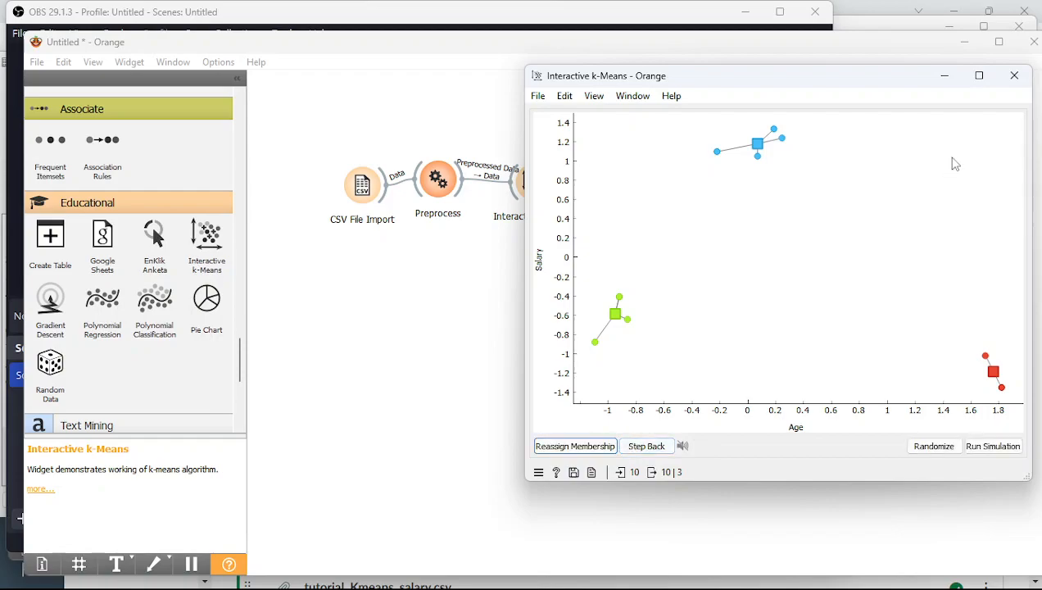
click(1013, 76)
click(531, 201)
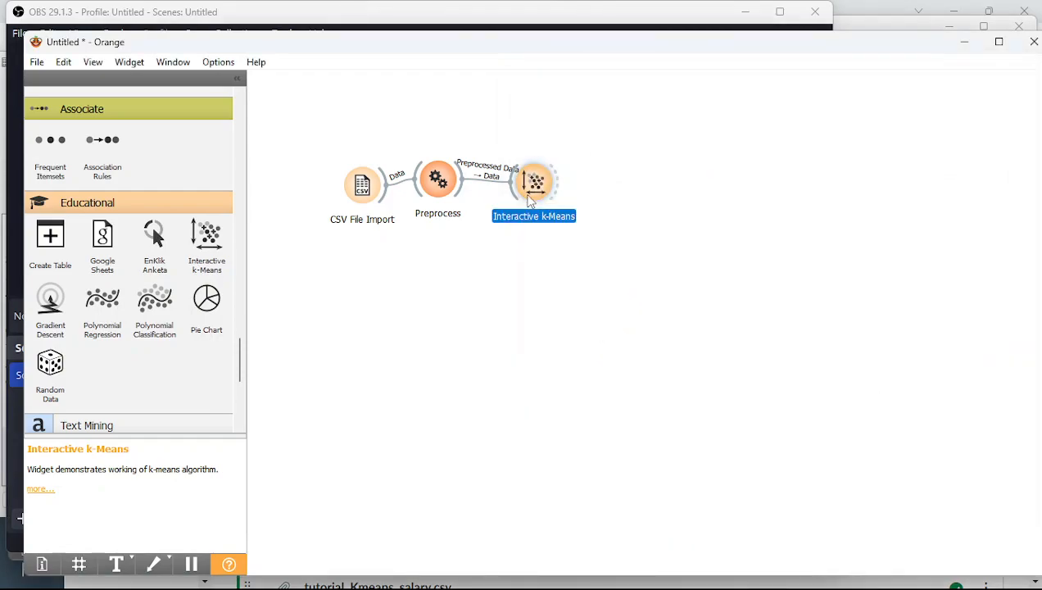
double_click(530, 201)
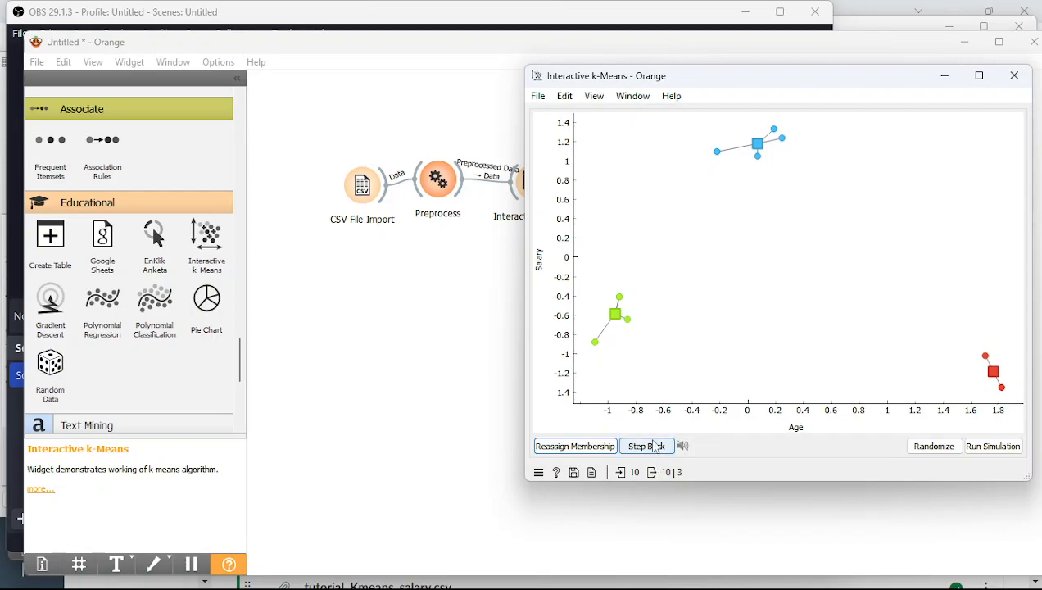
- Randomize the starting centroids and alternate recomputing centroids with reassigning membership for two full iterations
click(922, 447)
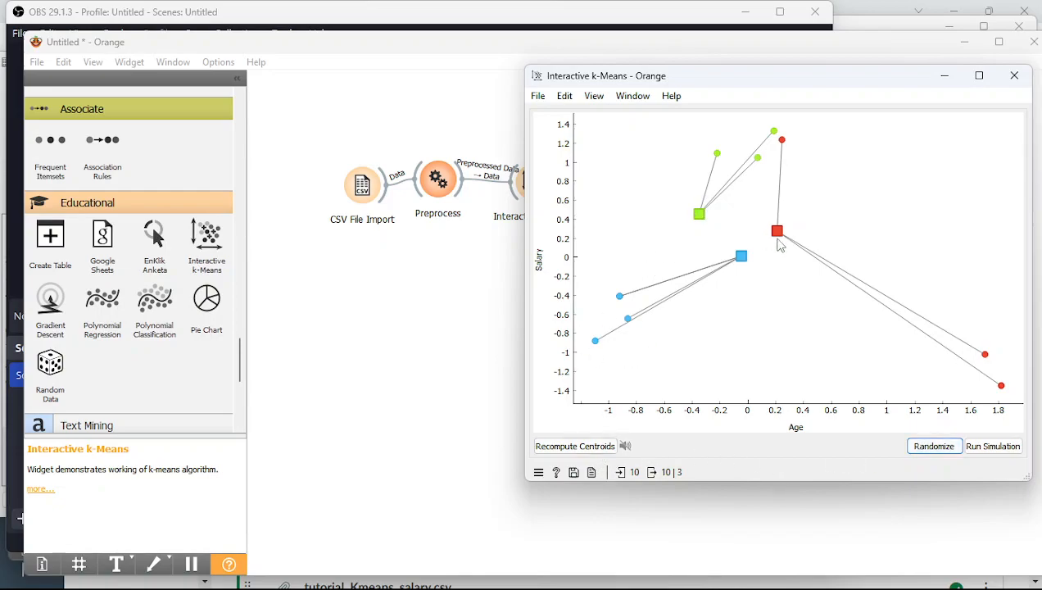
click(575, 446)
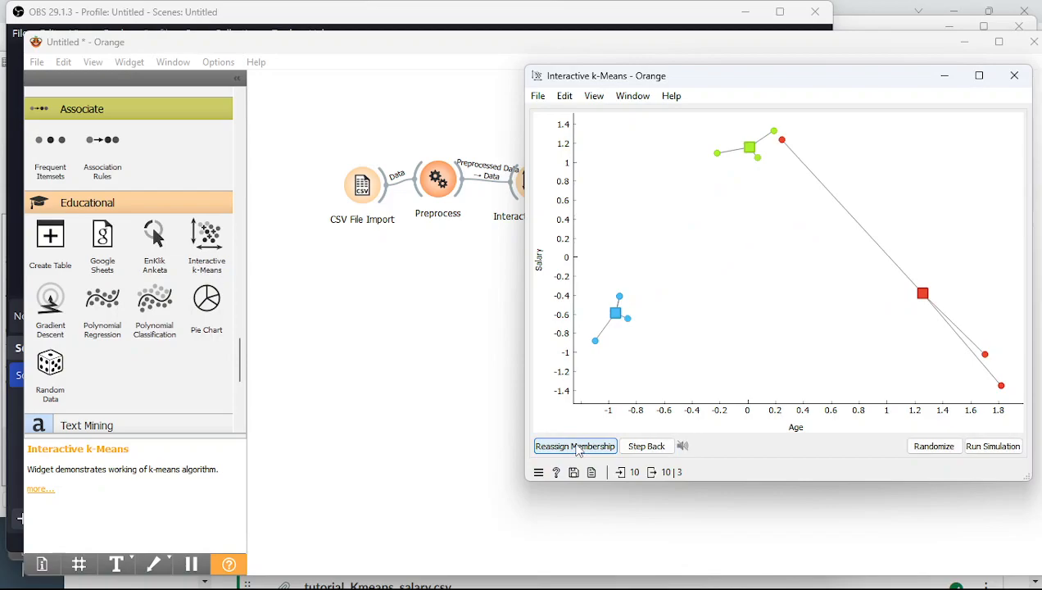
click(576, 446)
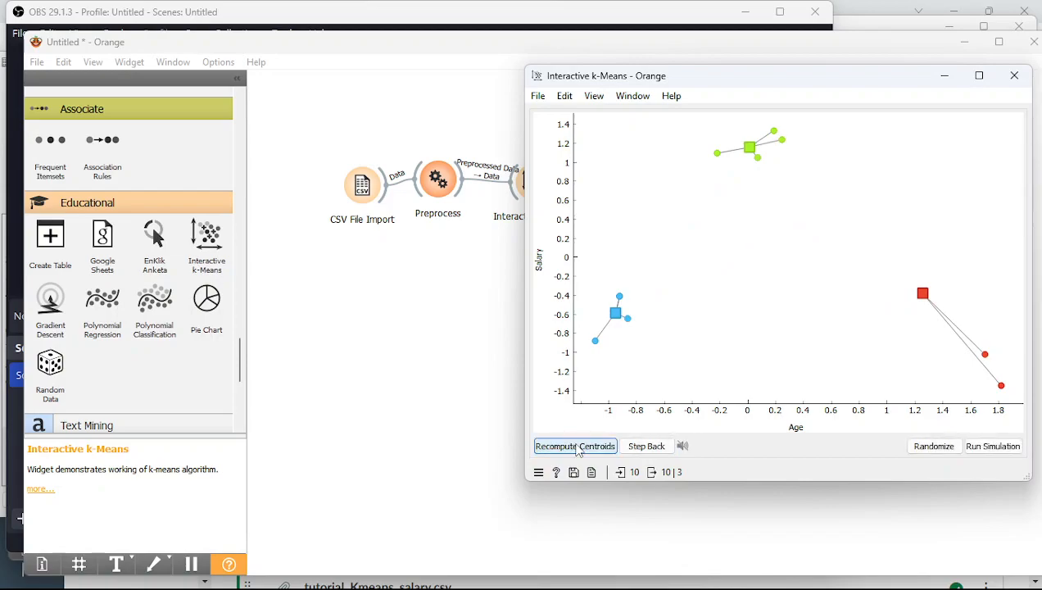
click(576, 446)
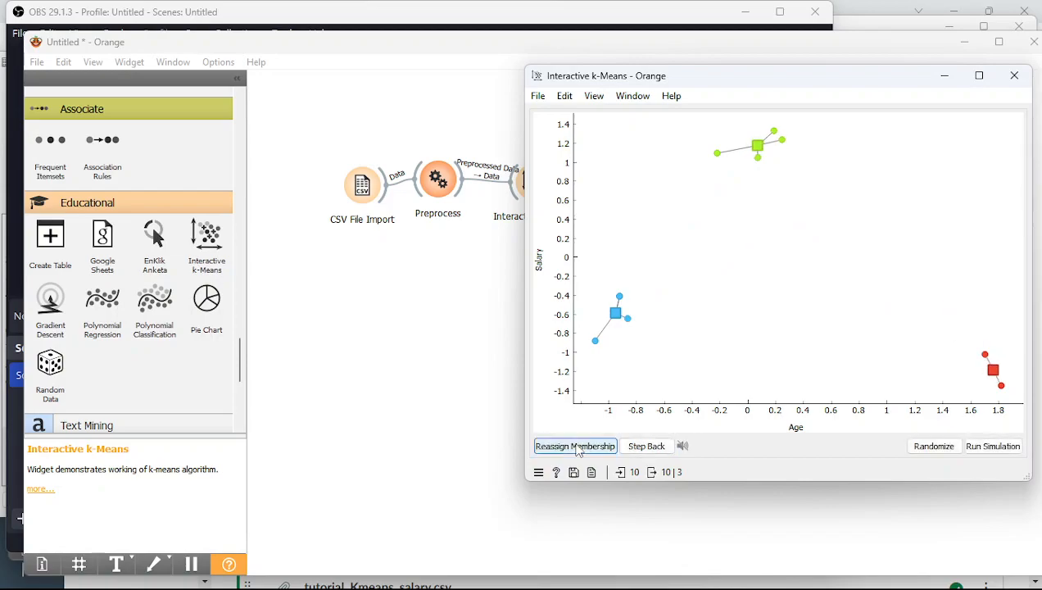
click(575, 446)
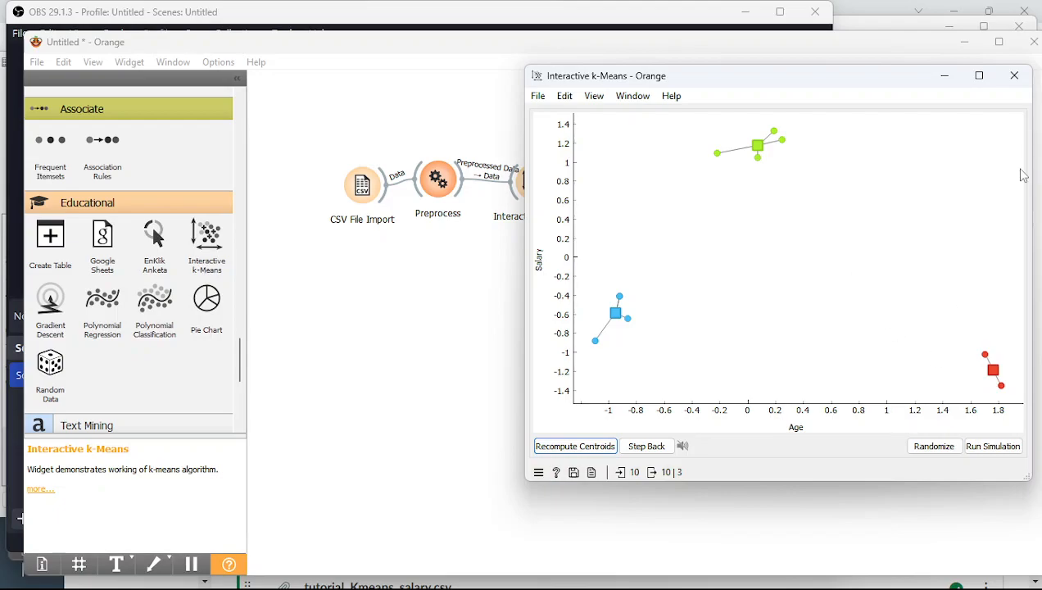
- Step back through all iterations to the randomized starting centroids
click(635, 444)
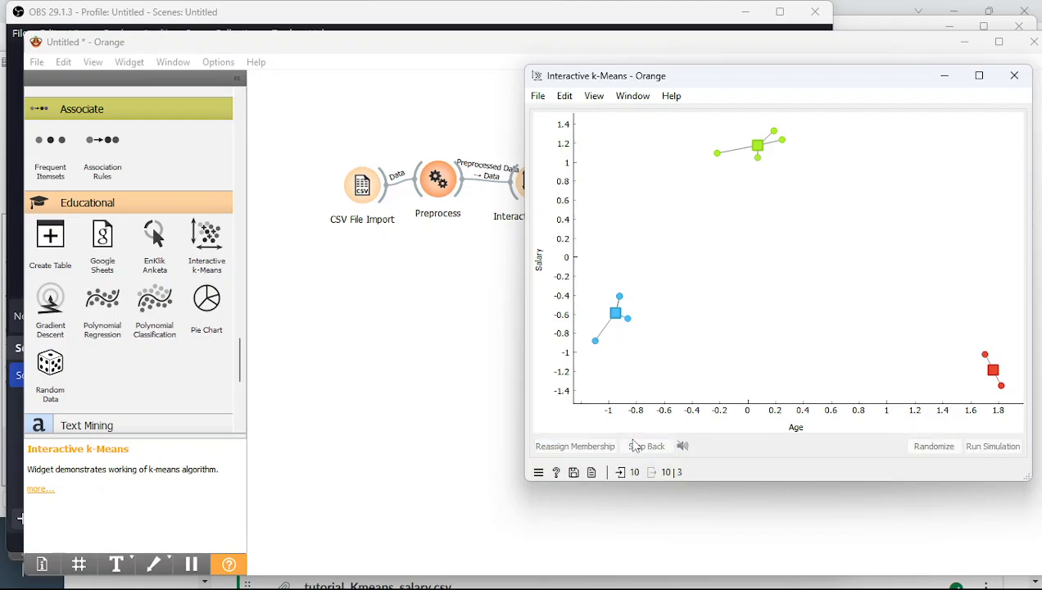
click(635, 445)
click(634, 444)
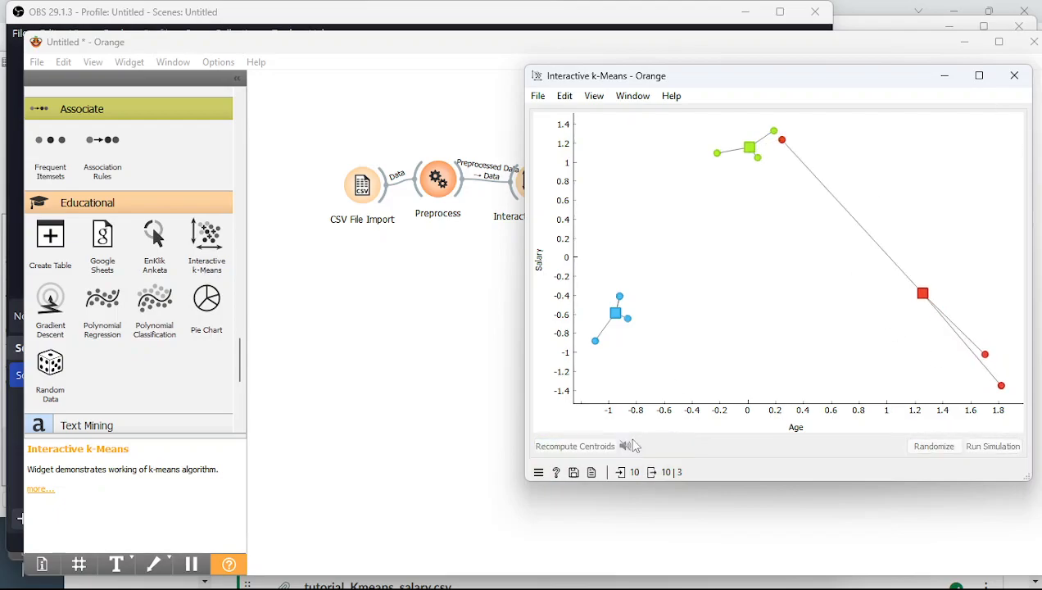
click(634, 444)
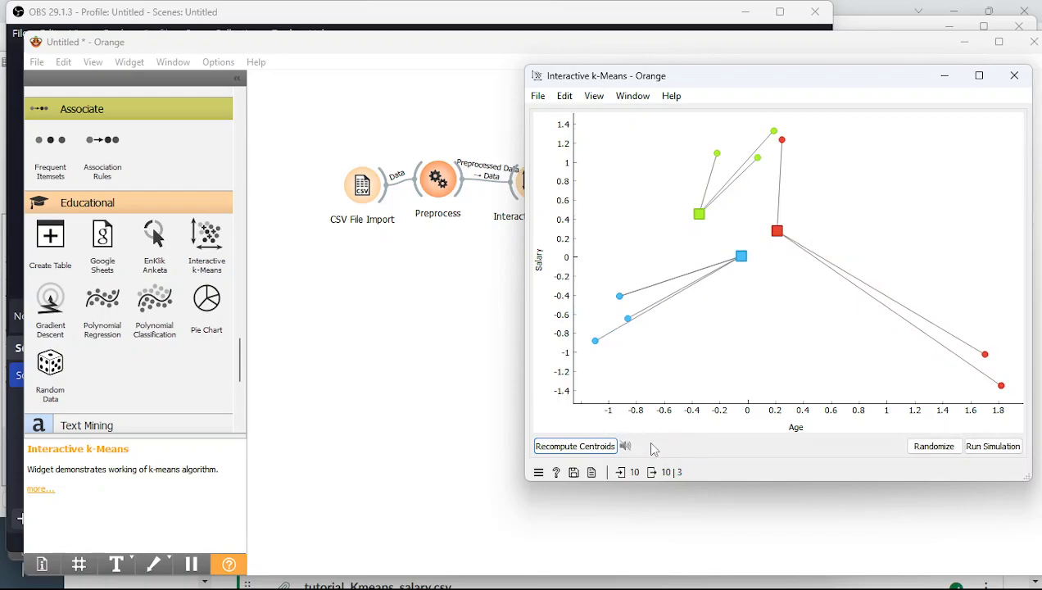
- Turn on the Interactive k-Means sound and try it by recomputing the centroids once and stepping back
click(629, 445)
click(600, 447)
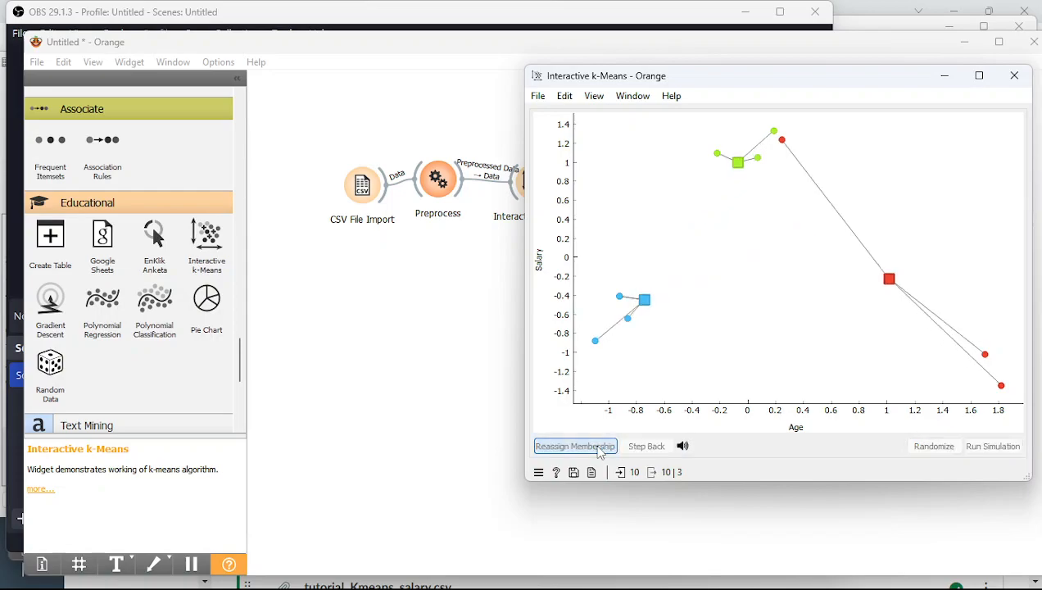
click(665, 447)
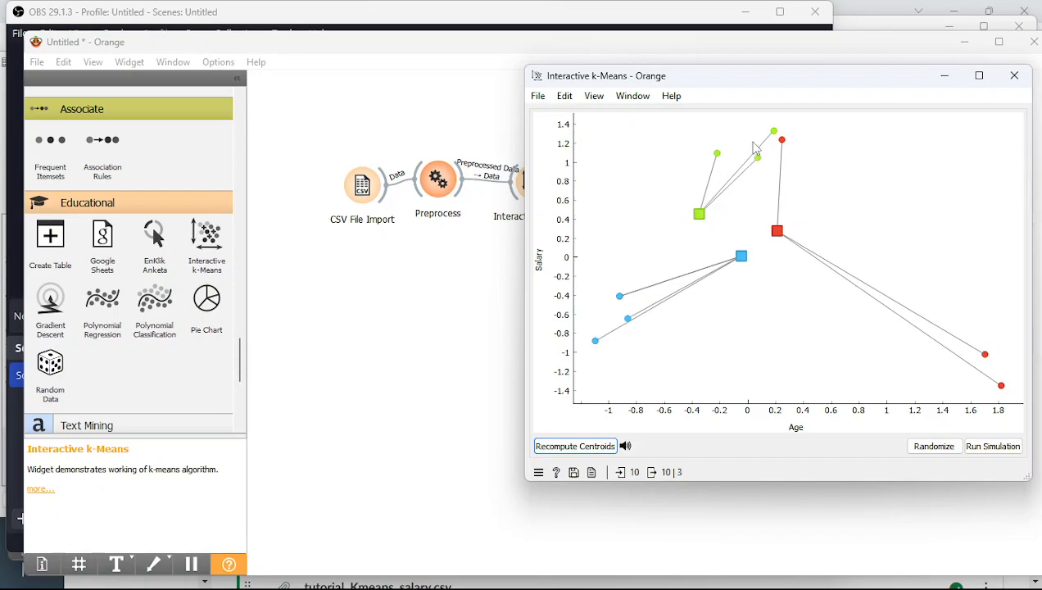
- Alternate recomputing centroids and reassigning membership from the randomized start until neither centroids nor point assignments change
click(591, 445)
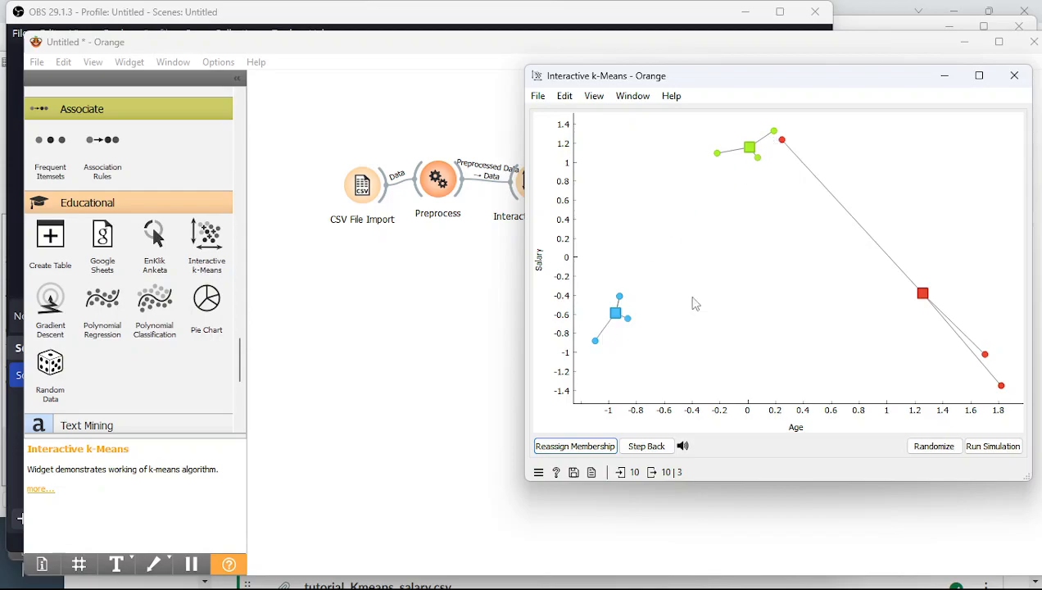
click(576, 446)
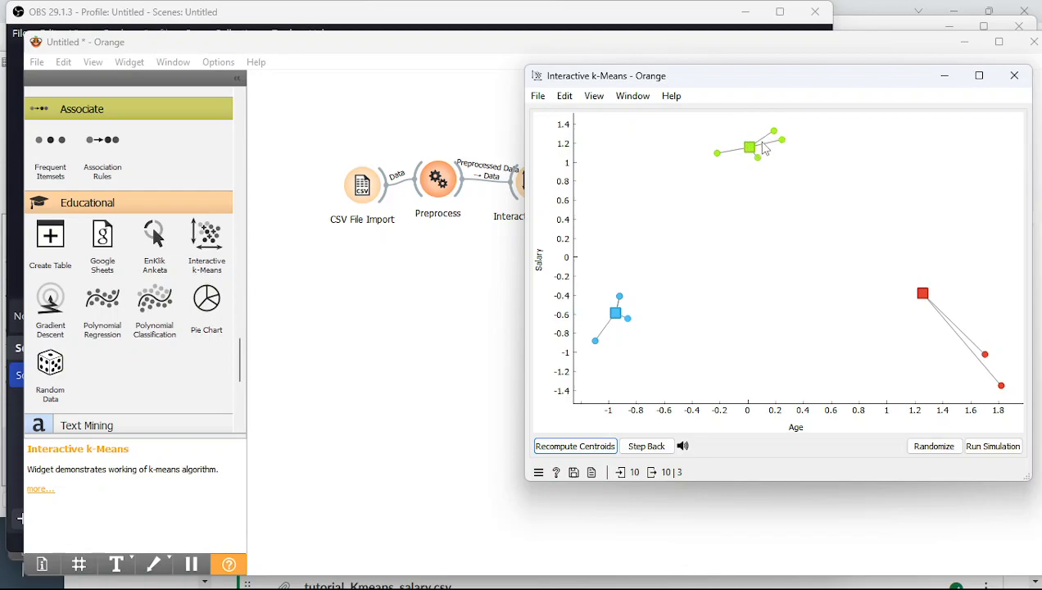
click(598, 450)
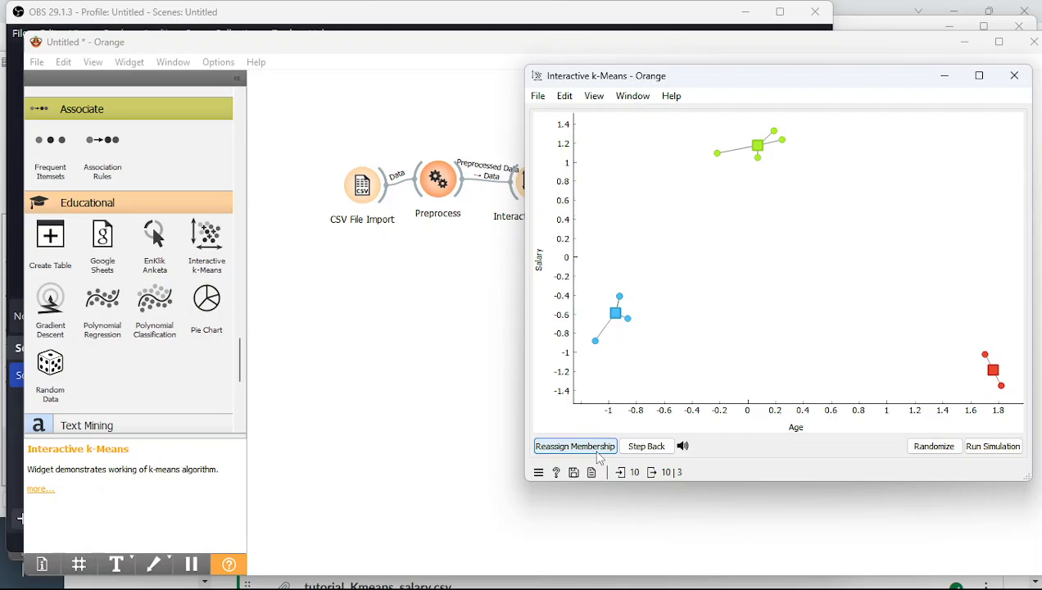
click(598, 452)
click(599, 452)
click(597, 452)
click(597, 452)
click(597, 452)
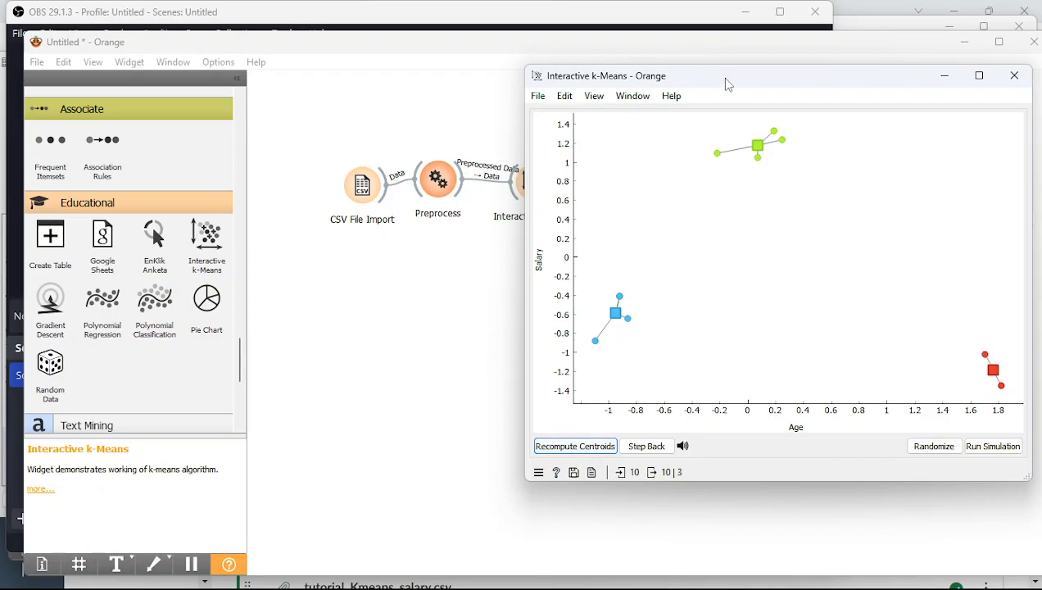
- Close the Interactive k-Means plot and return to the first workflow containing the k-Means, Scatter Plot and Centroids widgets
drag(720, 77, 500, 105)
click(793, 109)
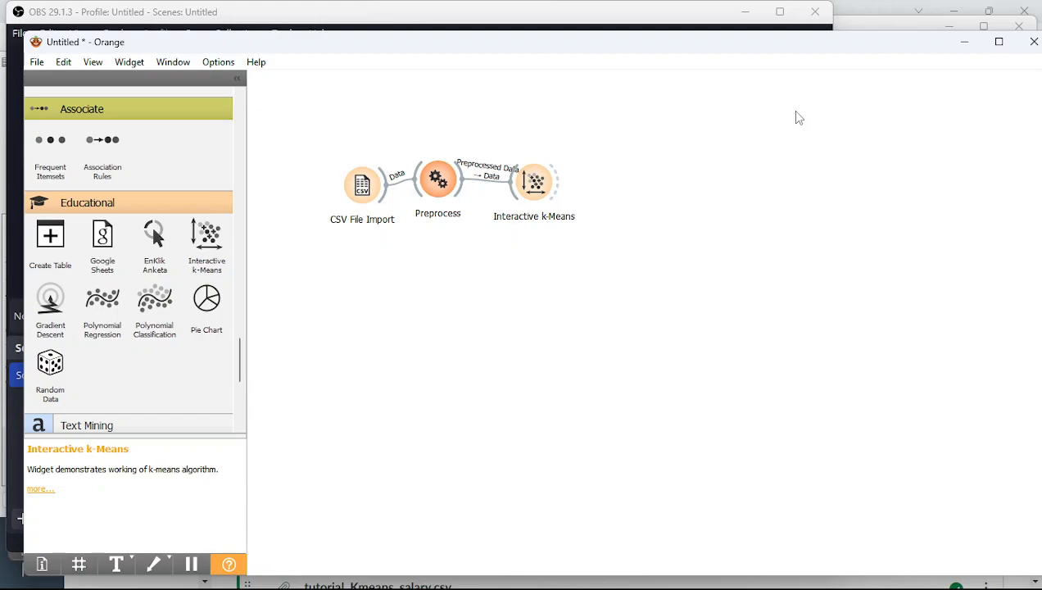
drag(781, 47, 655, 22)
click(975, 213)
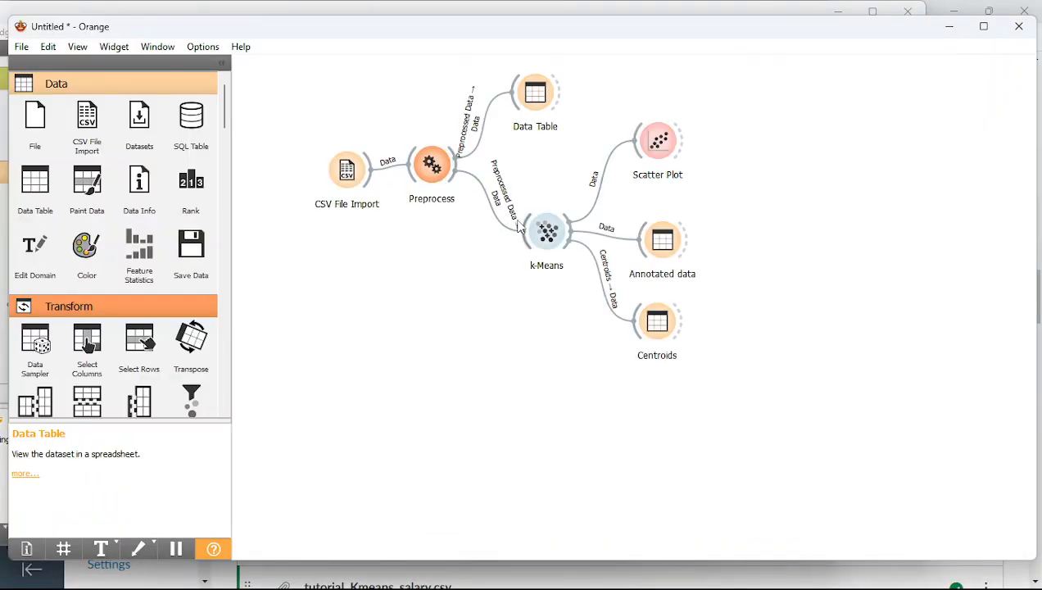
- Set the k-Means number of clusters to the range from 2 to 8, compare the silhouette scores, and close its settings
double_click(532, 233)
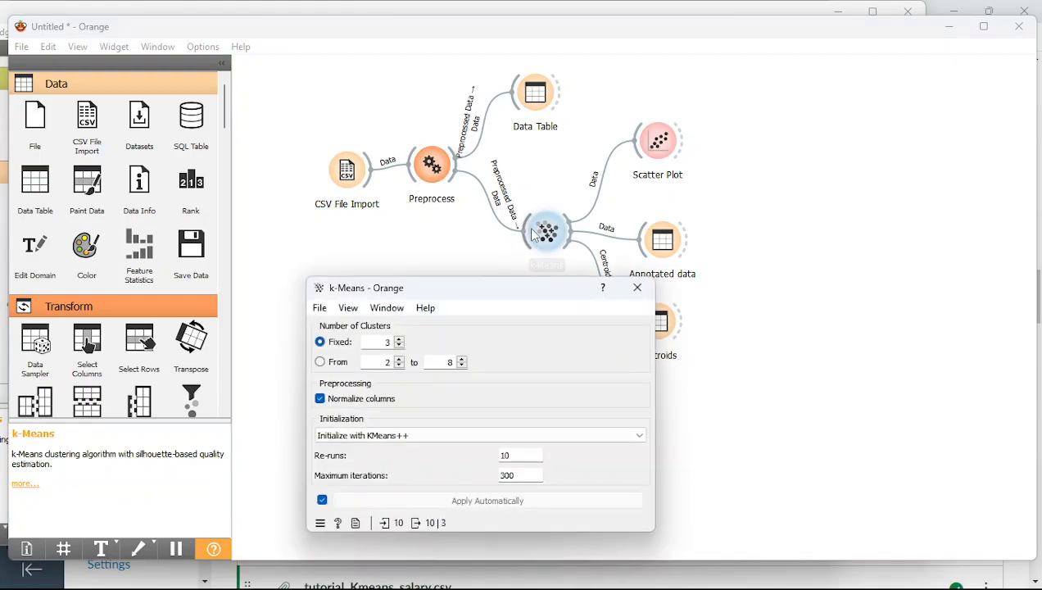
click(320, 361)
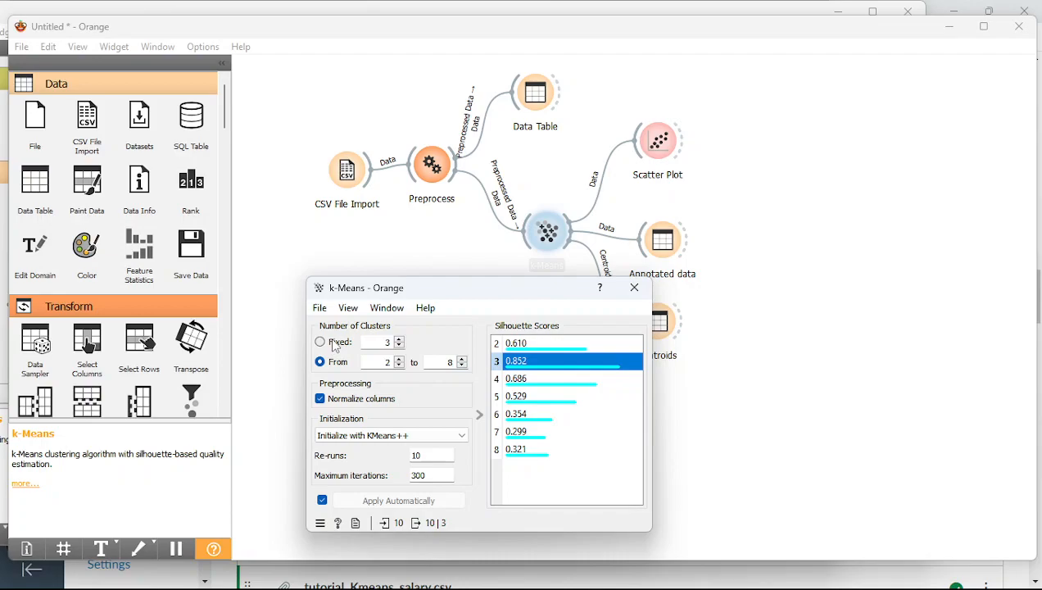
click(321, 342)
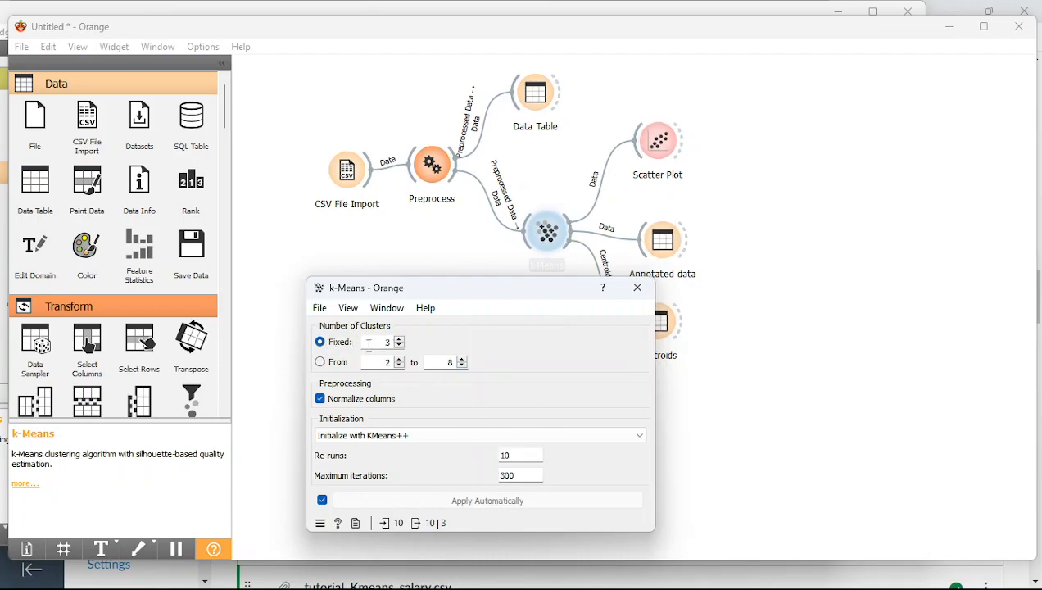
click(321, 362)
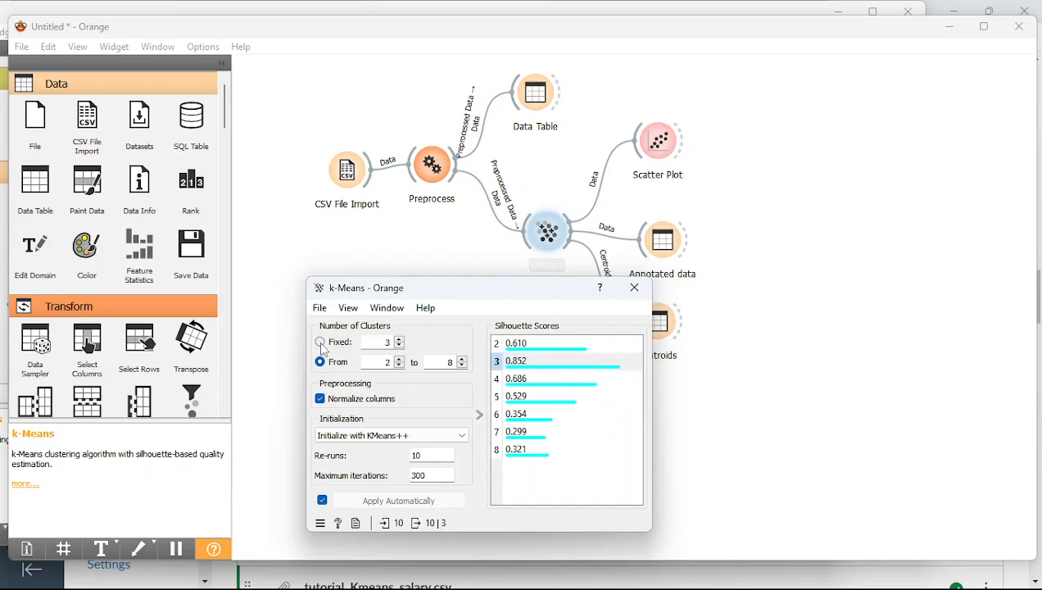
click(633, 287)
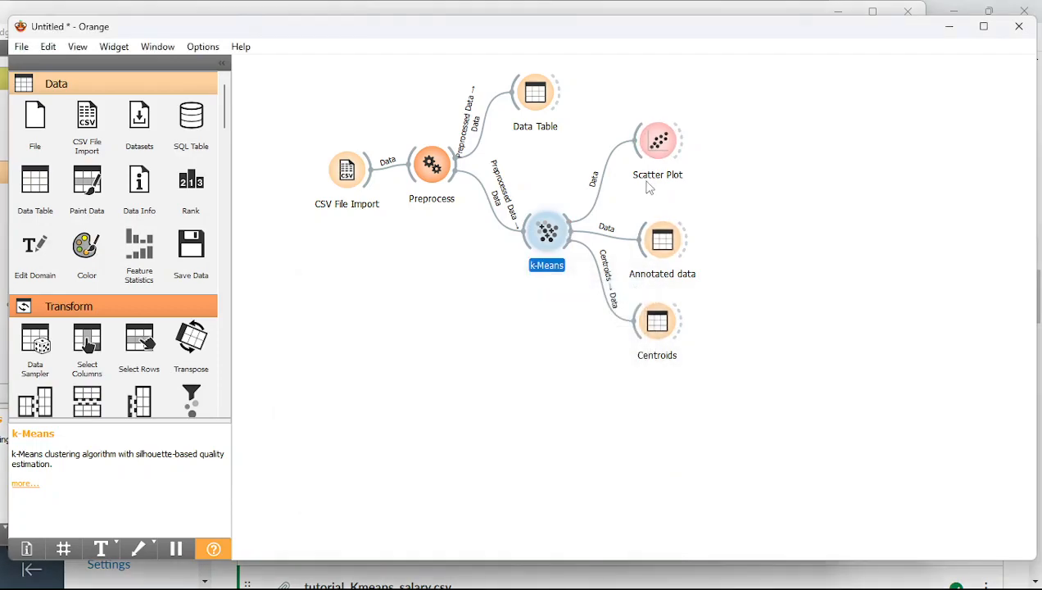
- Examine the clustered points in the Scatter Plot and the cluster assignments in the Annotated data table, closing each view
double_click(655, 147)
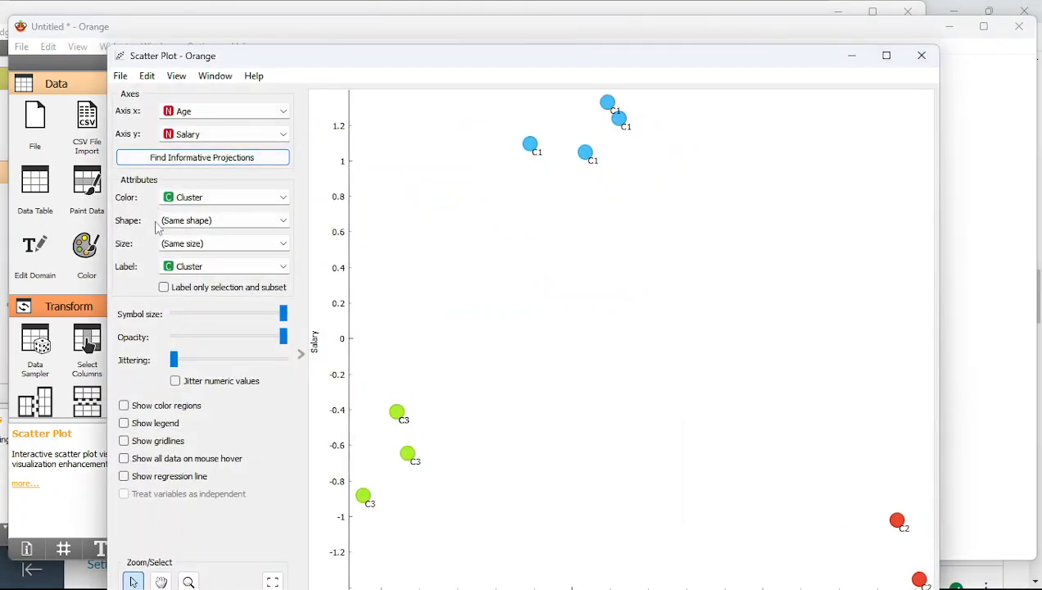
click(919, 62)
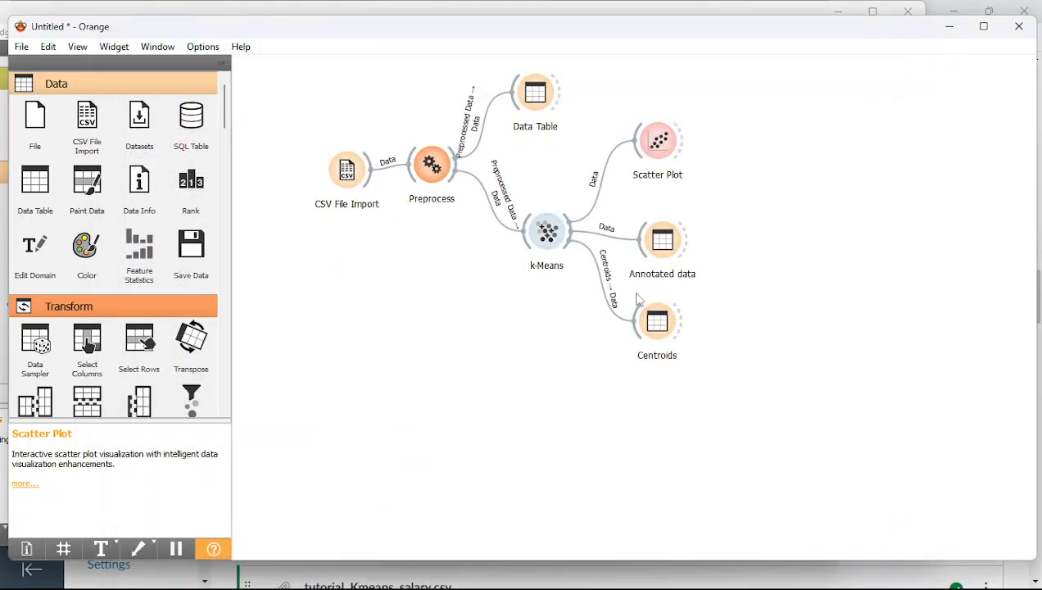
double_click(663, 242)
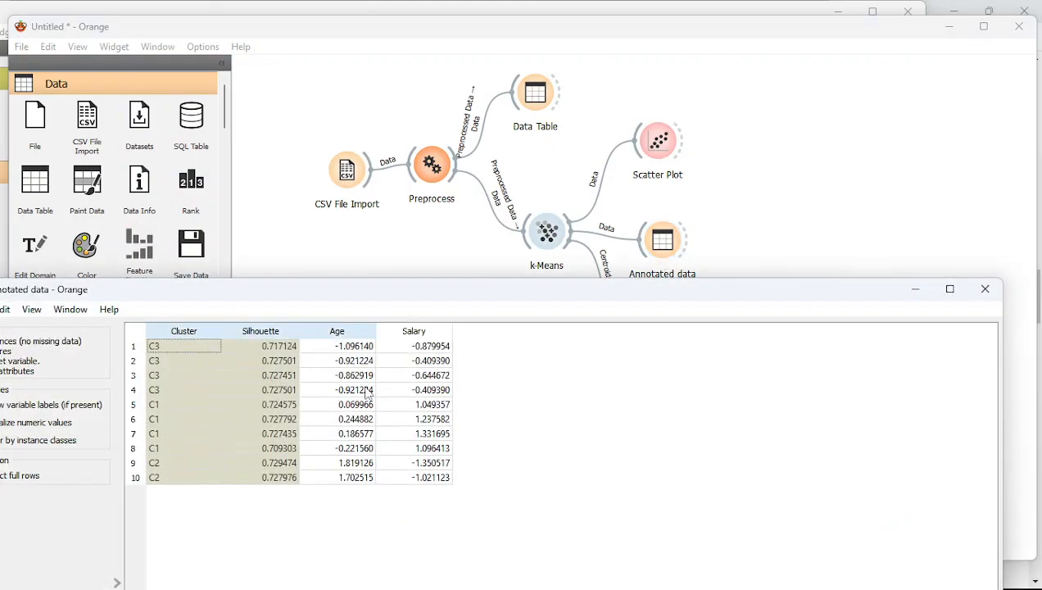
click(983, 290)
- Examine the Age and Salary coordinates of each cluster in the Centroids table, and close it
double_click(664, 339)
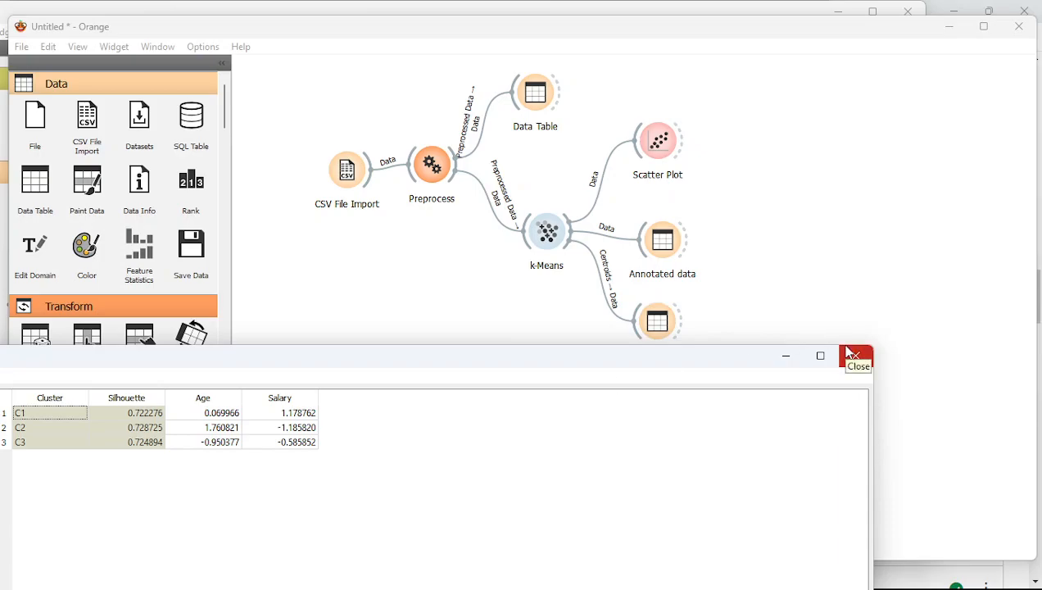
drag(651, 362, 732, 169)
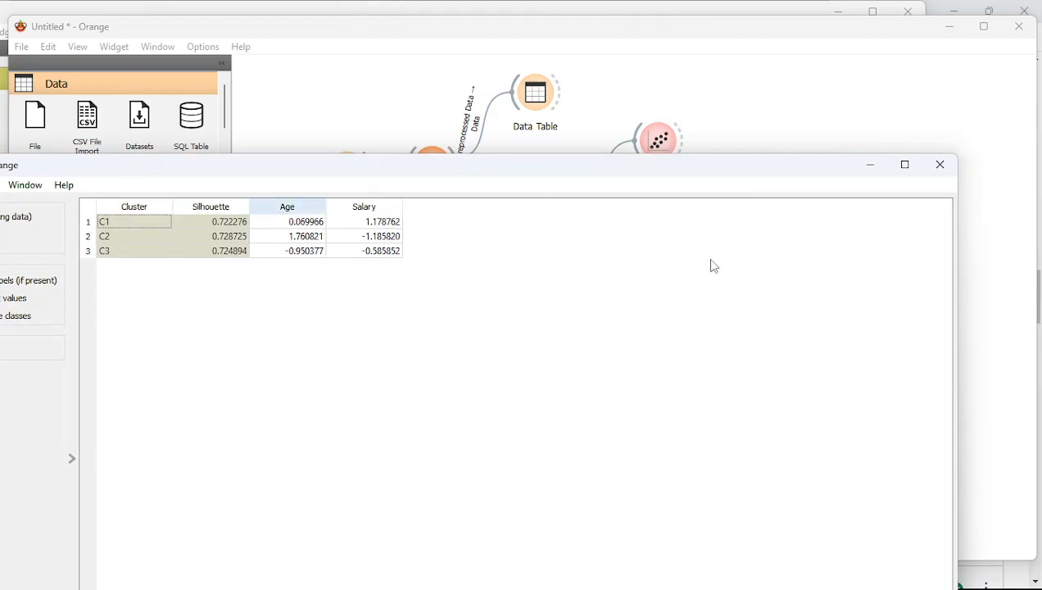
click(939, 166)
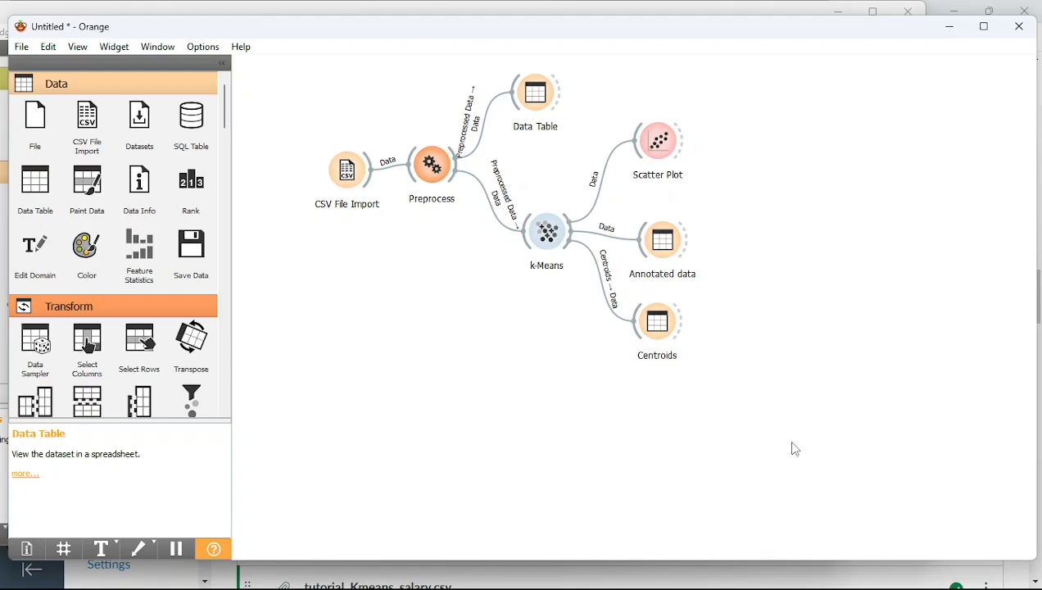
- Switch to the browser and review the K Means Clustering exercise and its CSV files in the Canvas Data Mining course modules
mouse_move(656, 571)
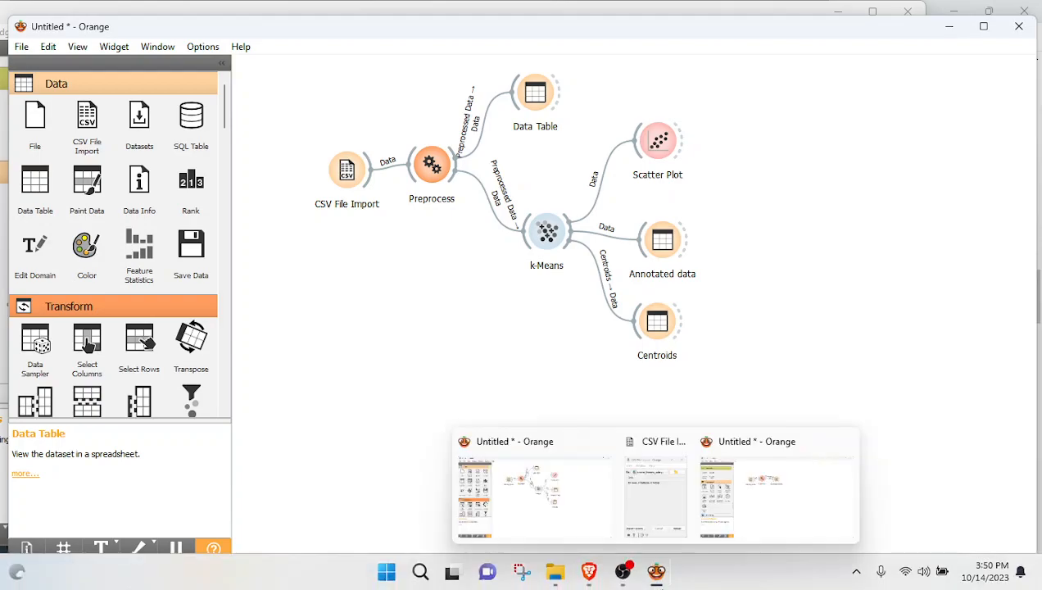
click(588, 573)
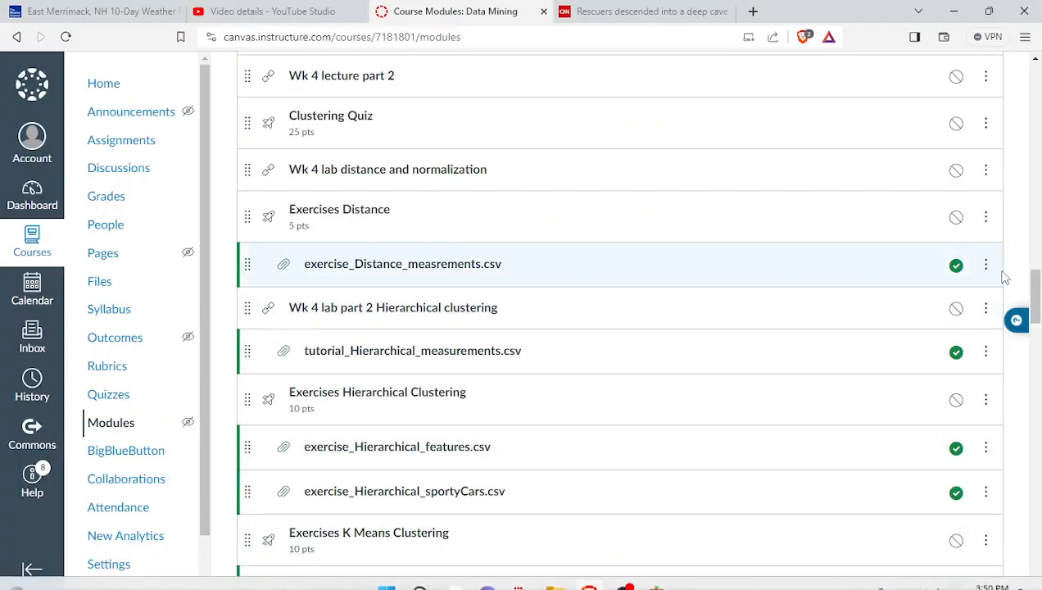
scroll(1036, 291, down, 3)
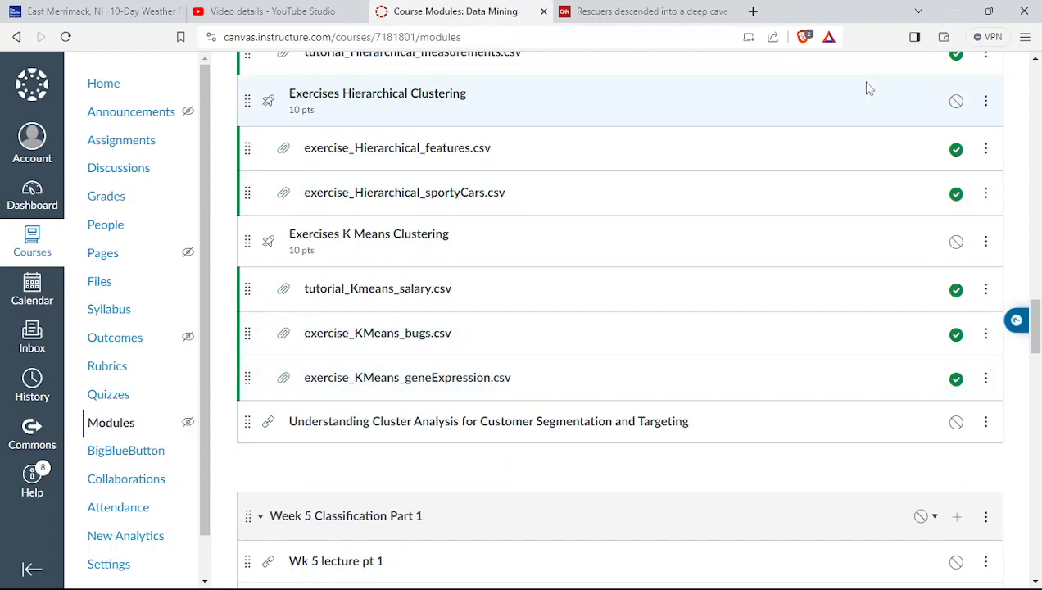
click(1034, 62)
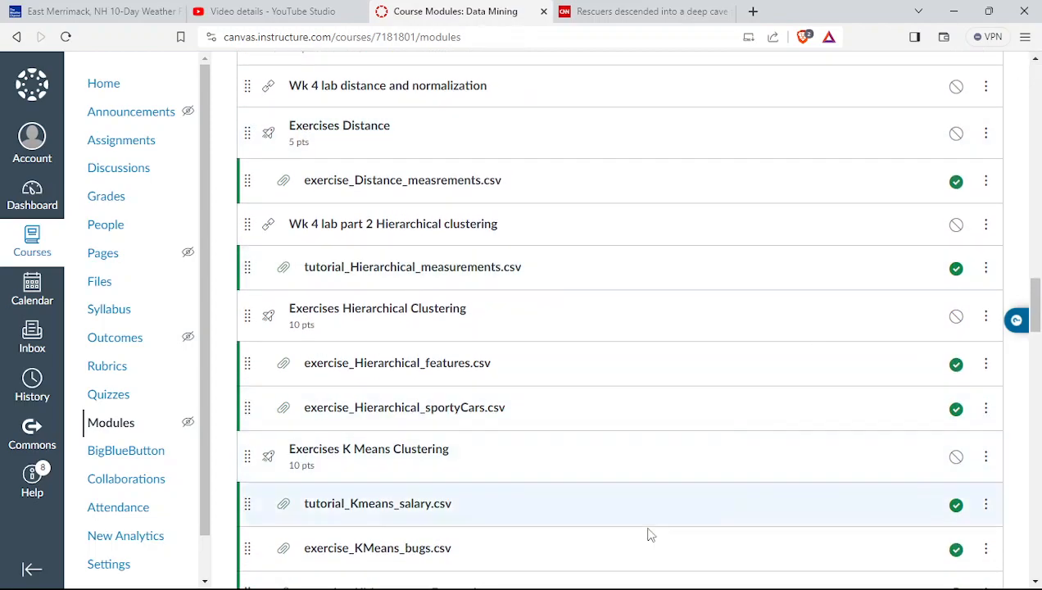
mouse_move(568, 588)
mouse_move(655, 585)
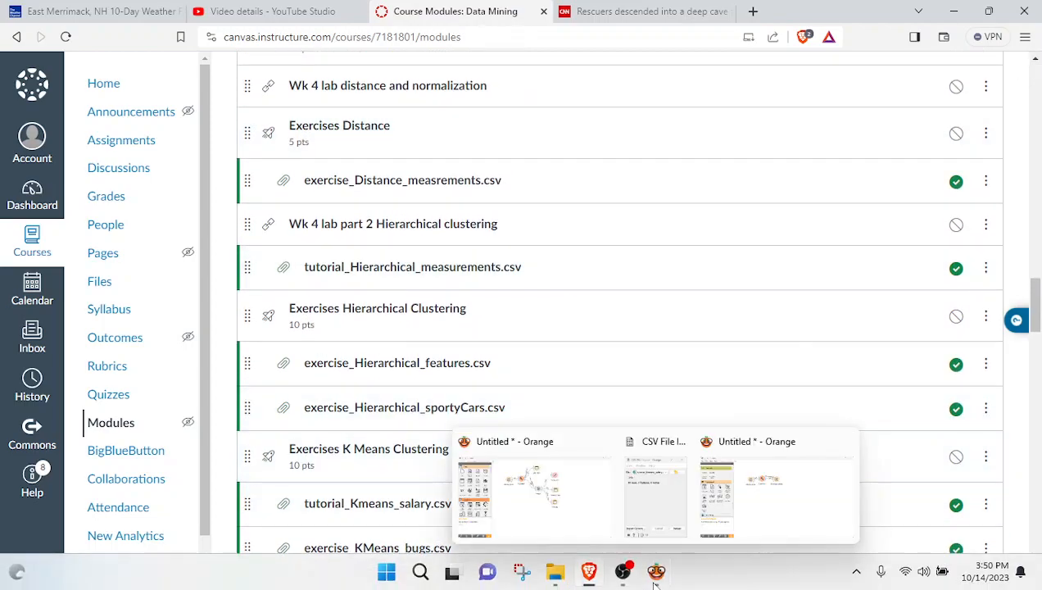
click(623, 572)
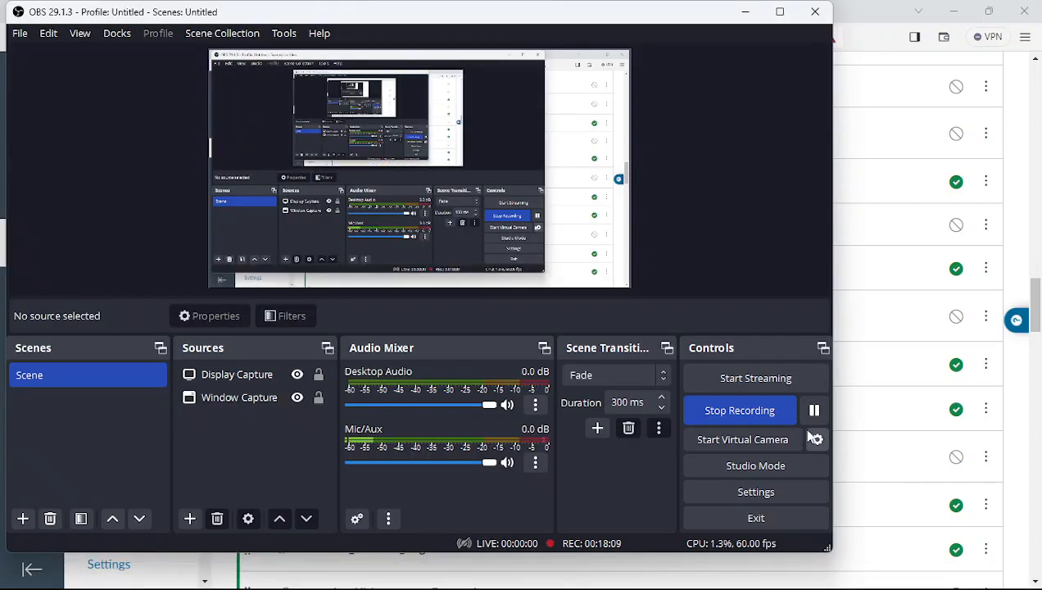